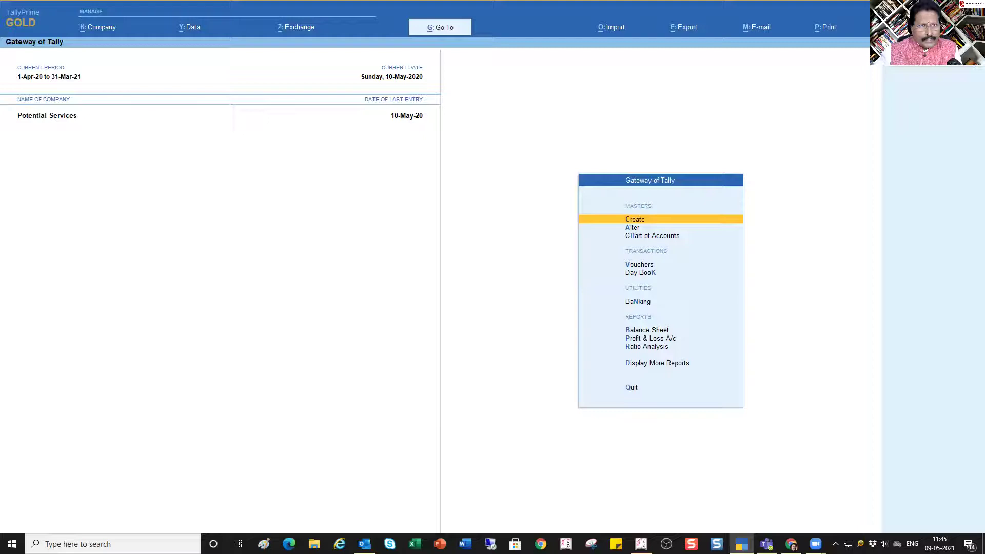
# Review the company features of Potential Services and leave them without saving any change
pyautogui.click(86, 32)
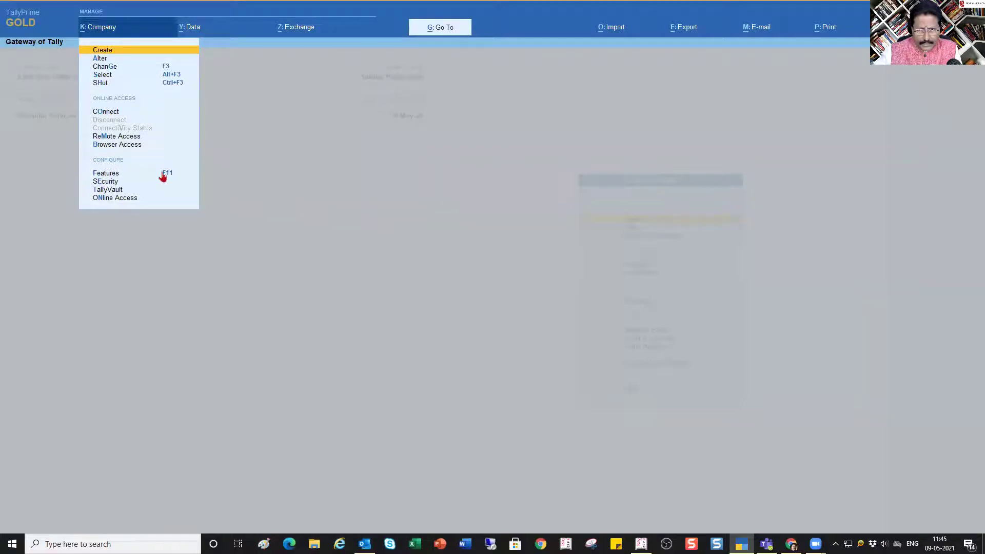
pyautogui.click(106, 173)
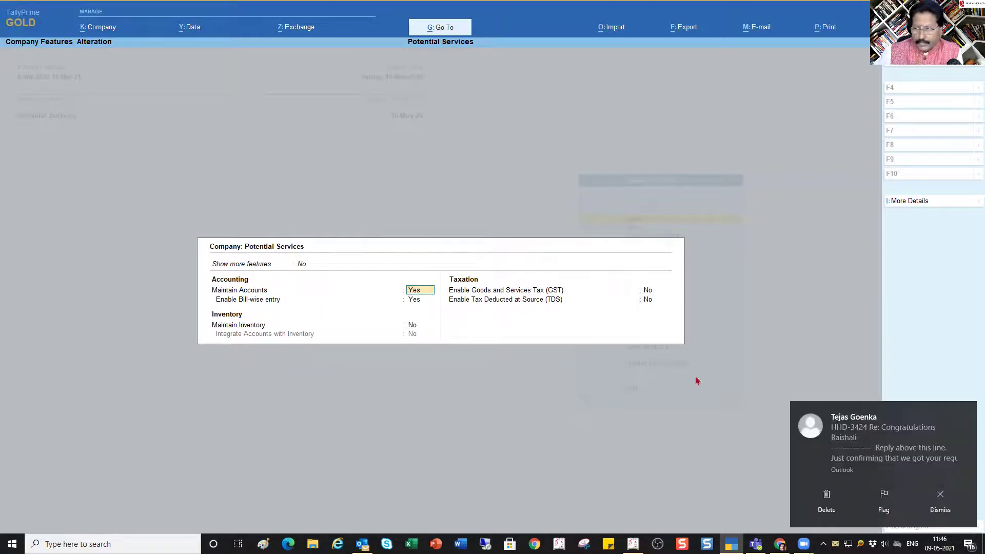
pyautogui.click(969, 413)
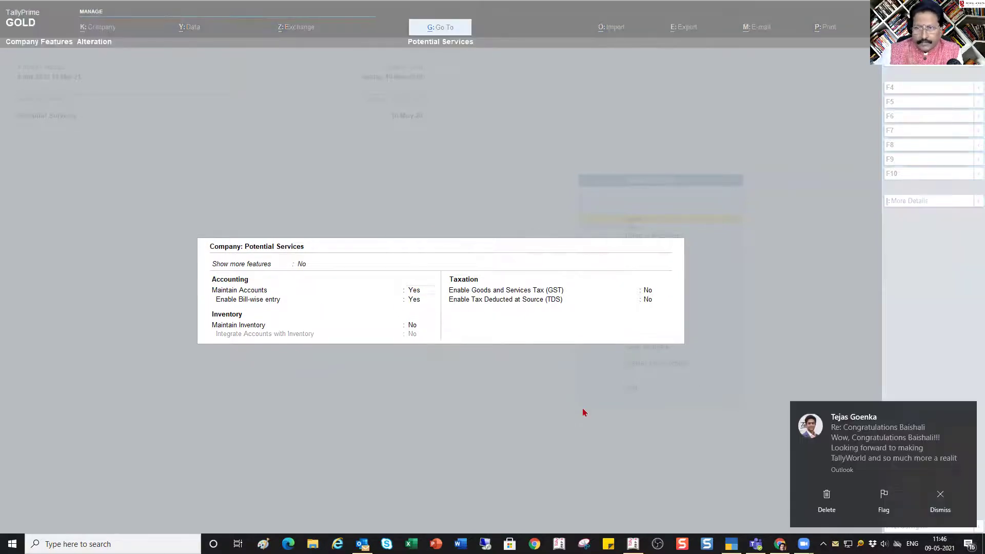
pyautogui.click(969, 414)
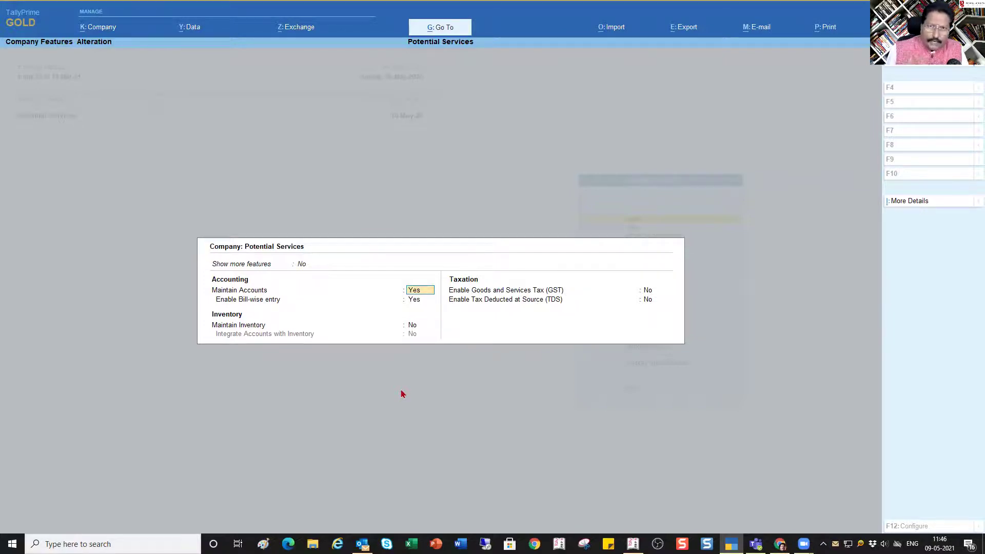
pyautogui.press('BackSpace')
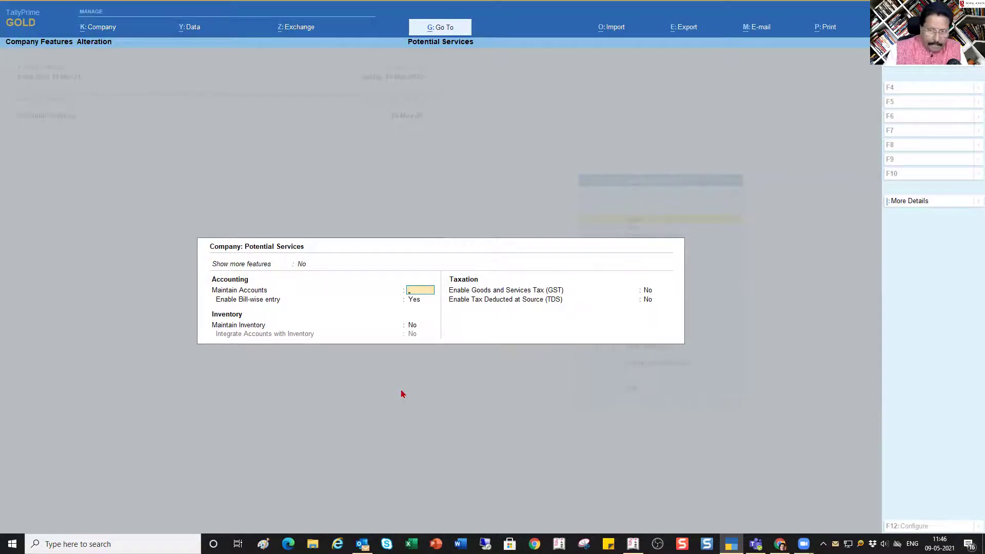
pyautogui.press('Escape')
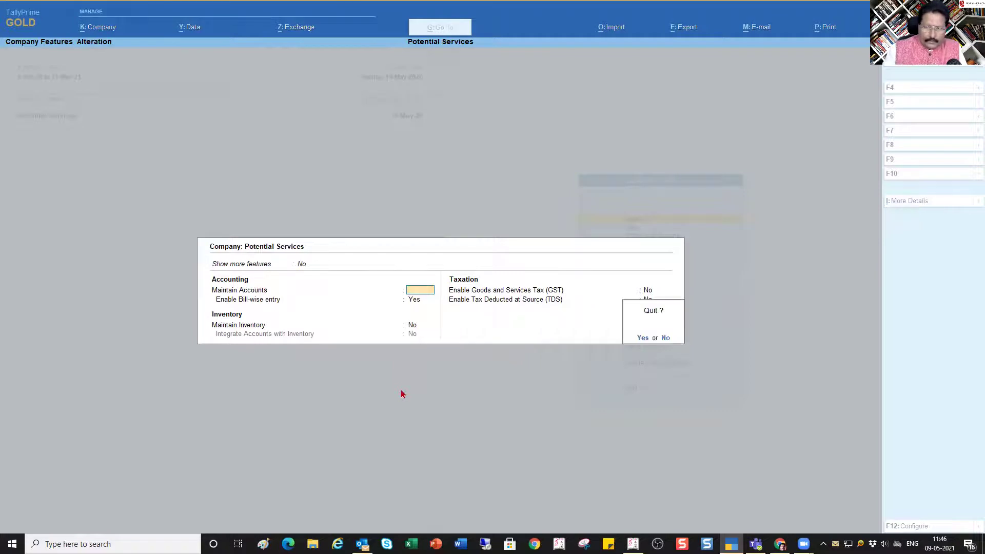
pyautogui.press('y')
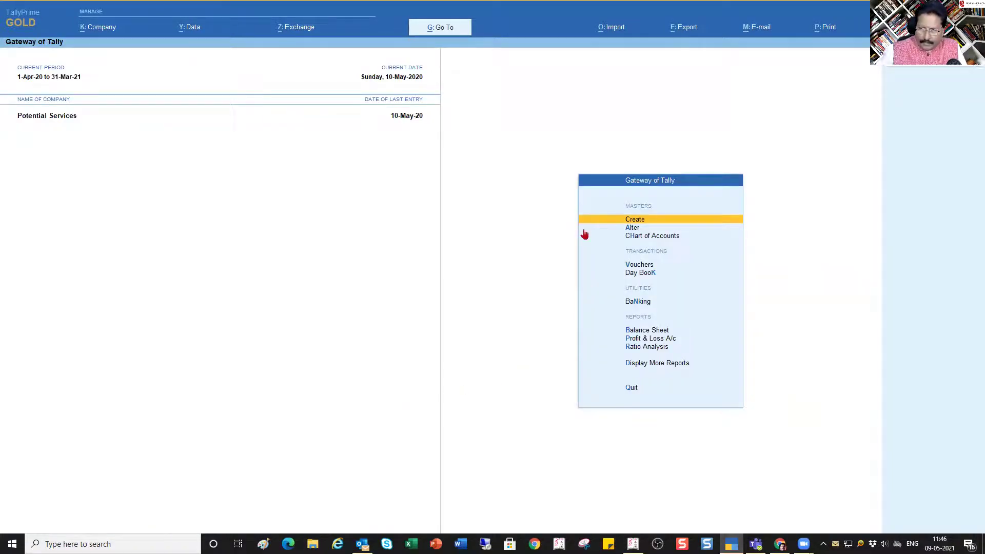
# Examine which masters can be created for the company with inventory disabled
pyautogui.press('Return')
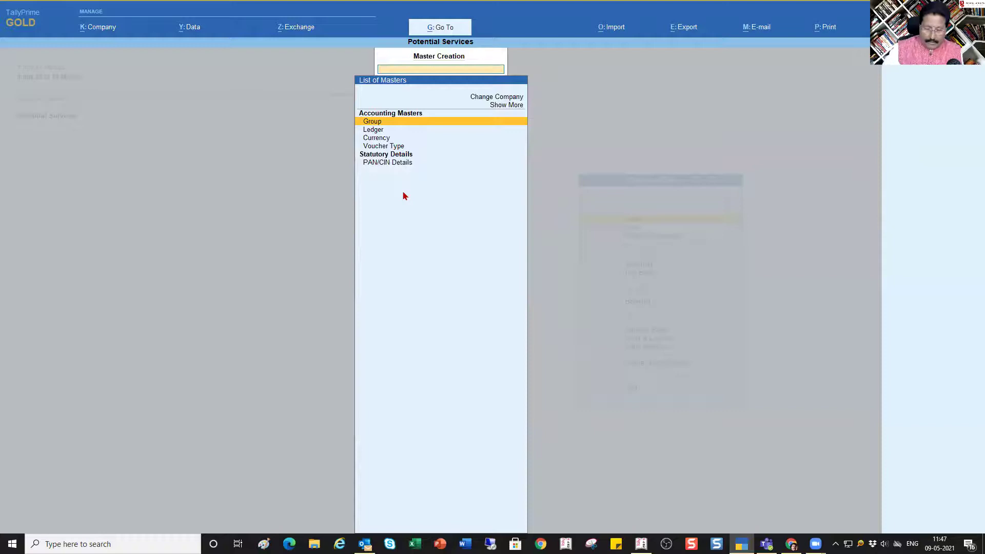
pyautogui.press('Escape')
# Set Maintain Inventory to Yes in the company features of Potential Services
pyautogui.press('F11')
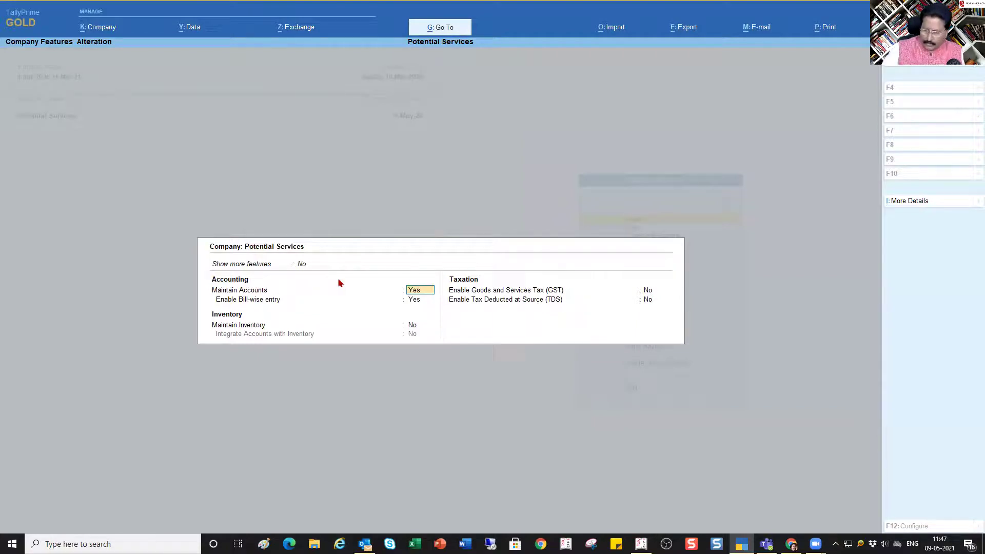
pyautogui.press('Return')
pyautogui.press('Return')
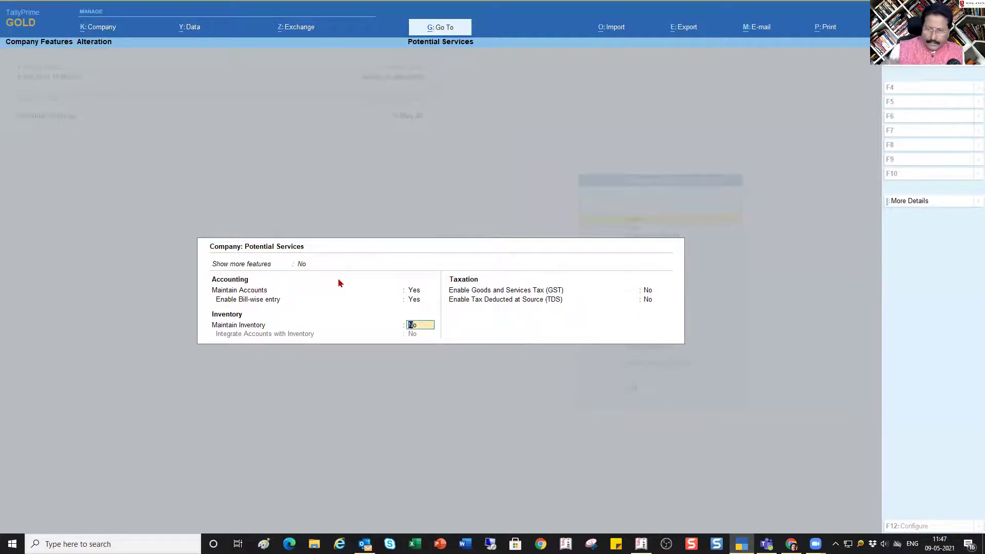
pyautogui.write('y')
pyautogui.press('Return')
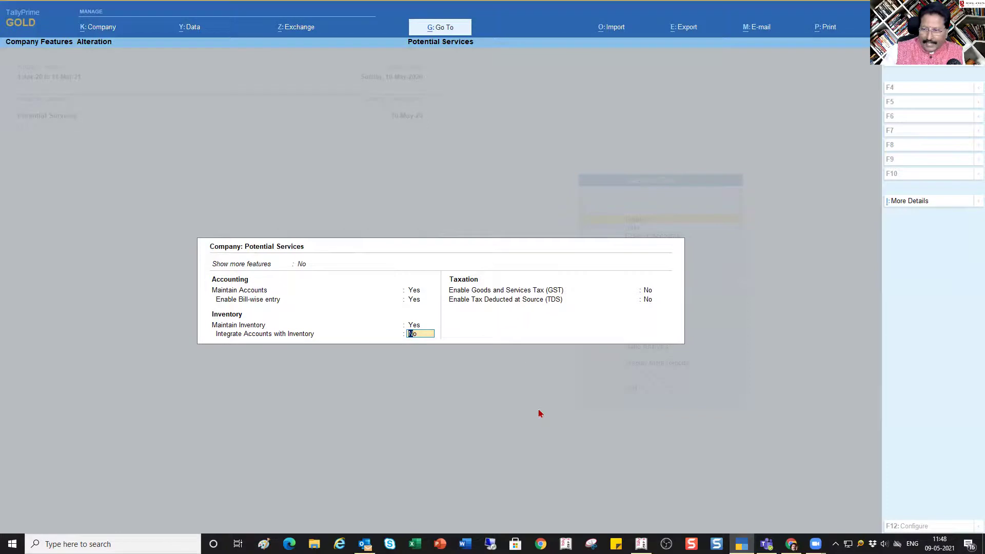
# Switch to Tally.ERP 9, save Maintain accounts only as No in the accounting features, and open the inventory features
pyautogui.click(641, 544)
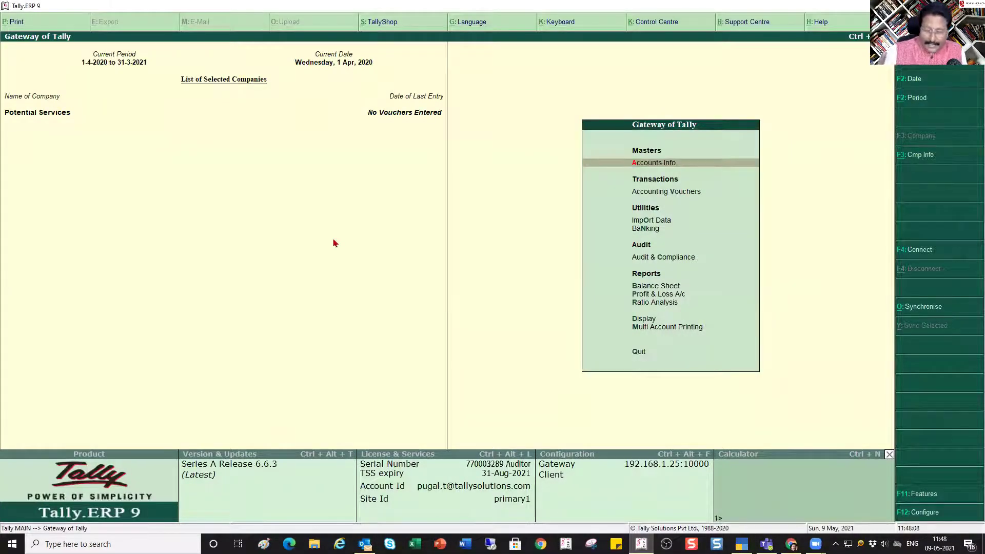
pyautogui.press('F11')
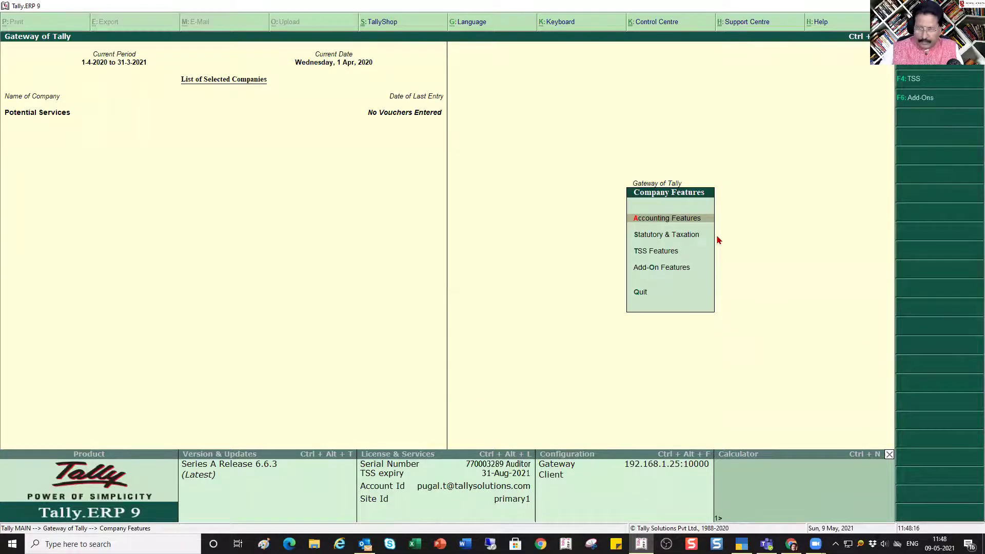
pyautogui.press('Return')
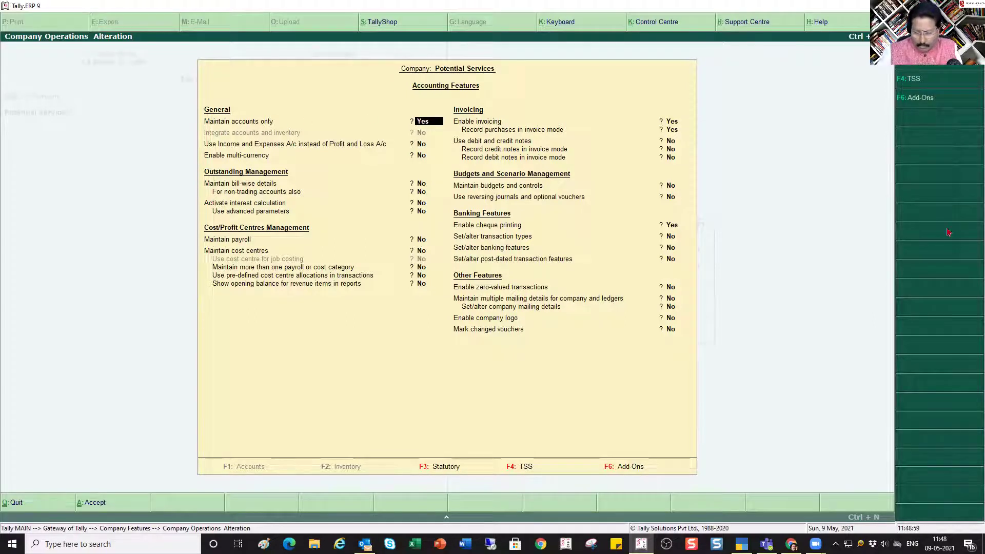
pyautogui.write('n')
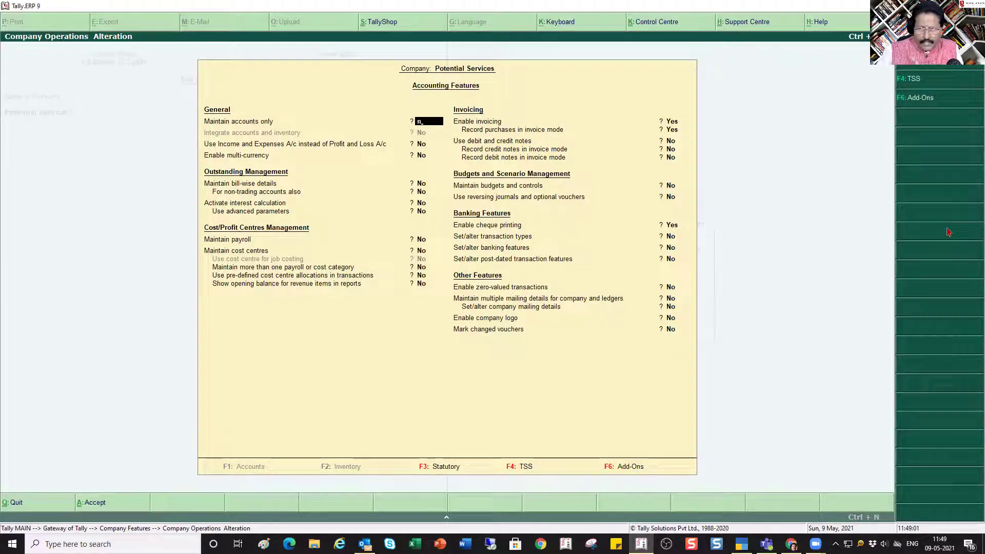
pyautogui.press('Return')
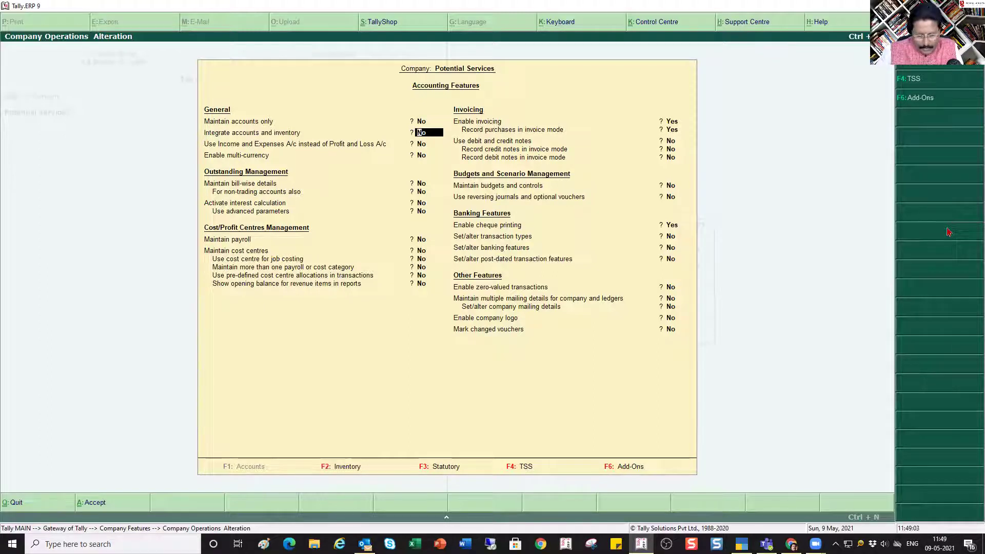
pyautogui.hotkey('ctrl', 'a')
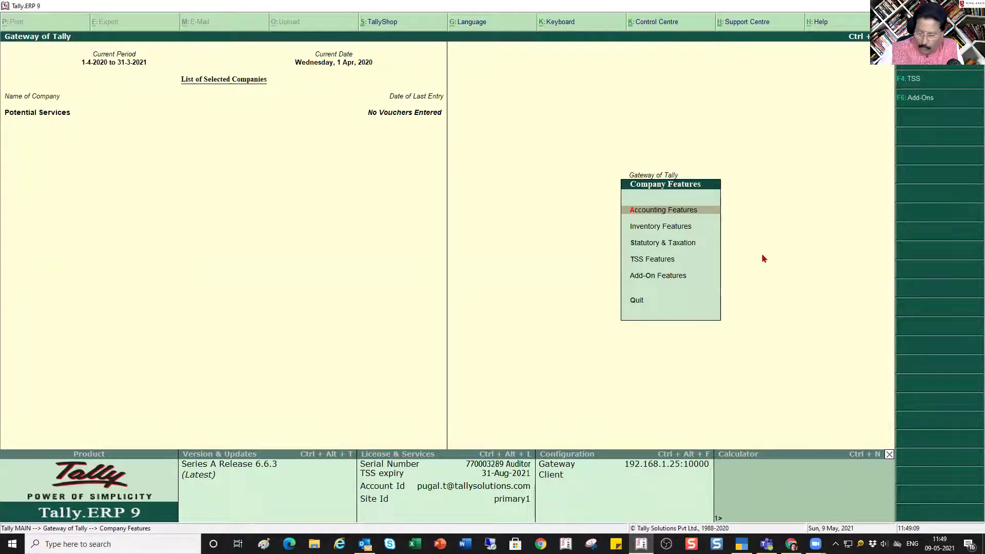
pyautogui.press('Down')
pyautogui.press('Return')
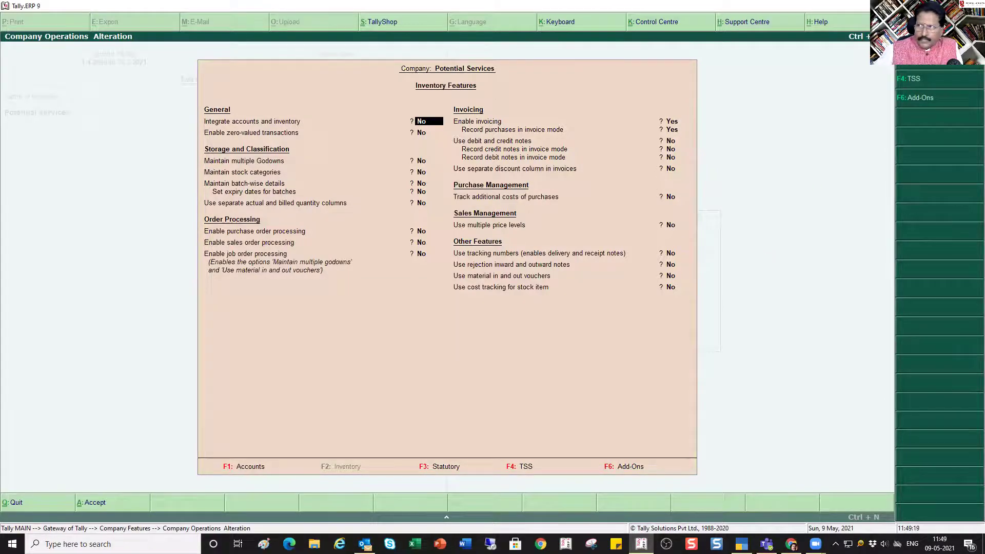
# Switch to TallyPrime and set Show more features to Yes to view the full list of company features
pyautogui.hotkey('alt', 'Tab')
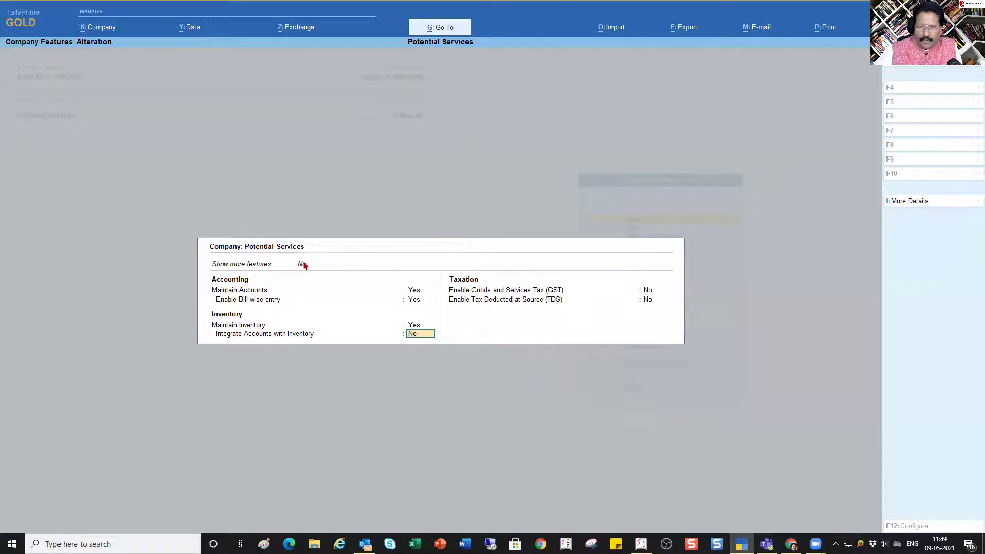
pyautogui.click(303, 264)
pyautogui.press('Down')
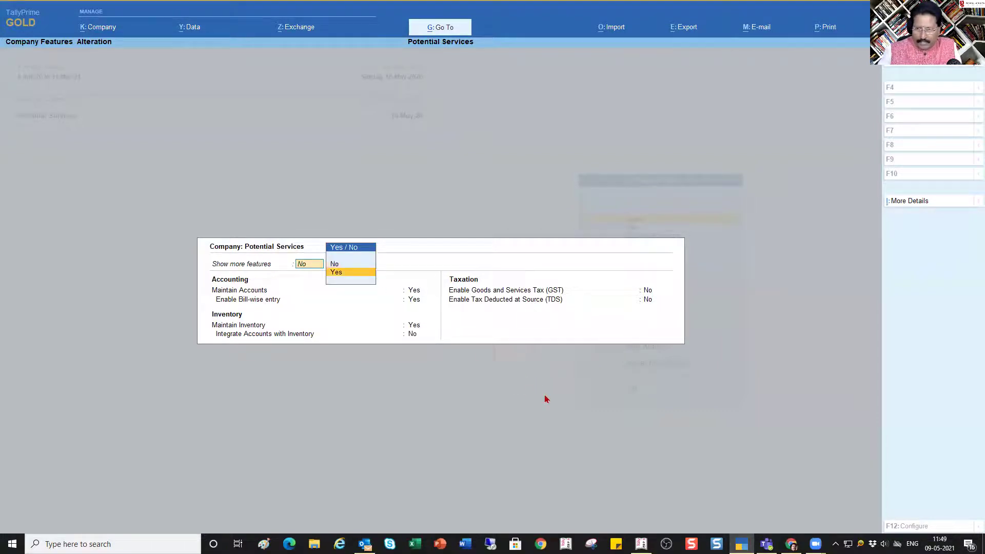
pyautogui.press('Return')
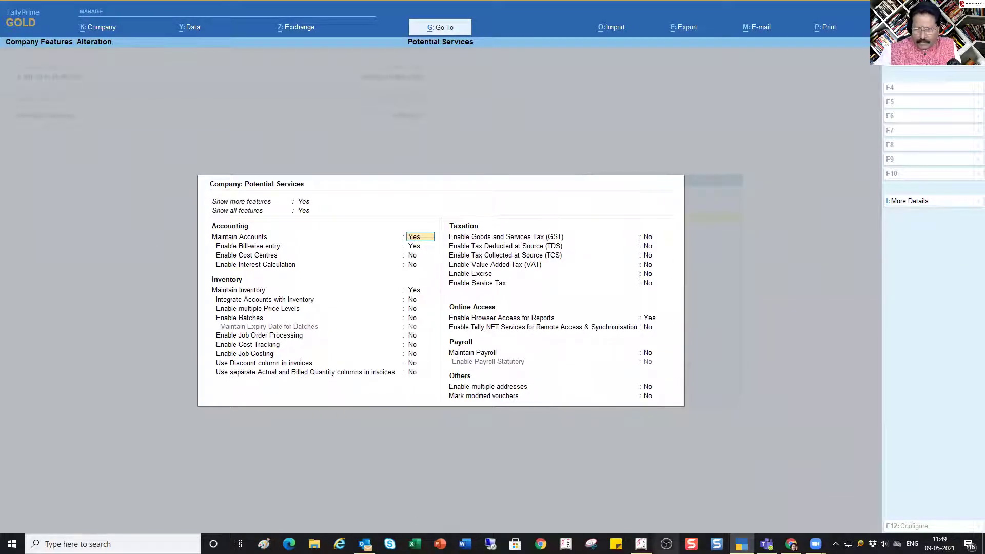
# Switch to Tally.ERP 9 and examine its accounting, inventory, and statutory and taxation features for comparison
pyautogui.click(641, 544)
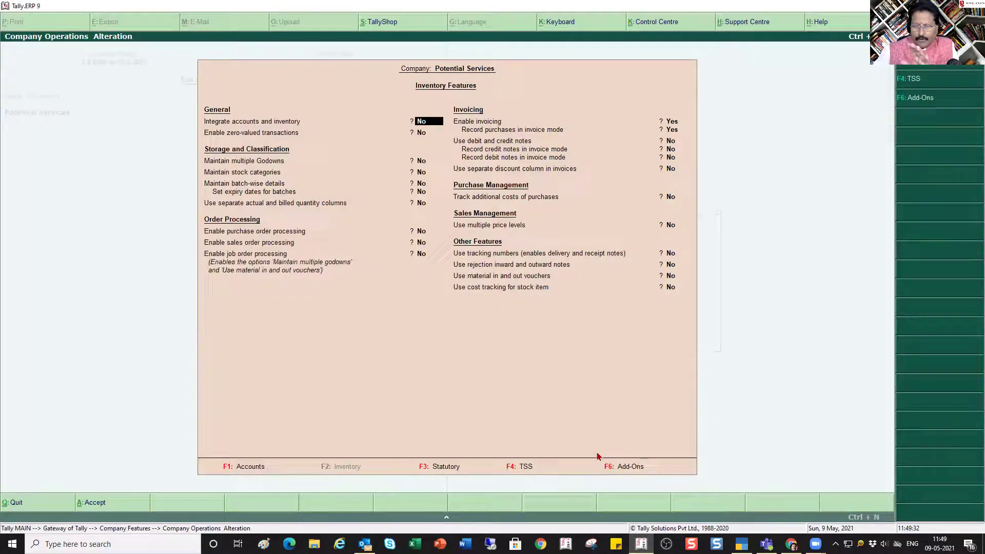
pyautogui.click(243, 468)
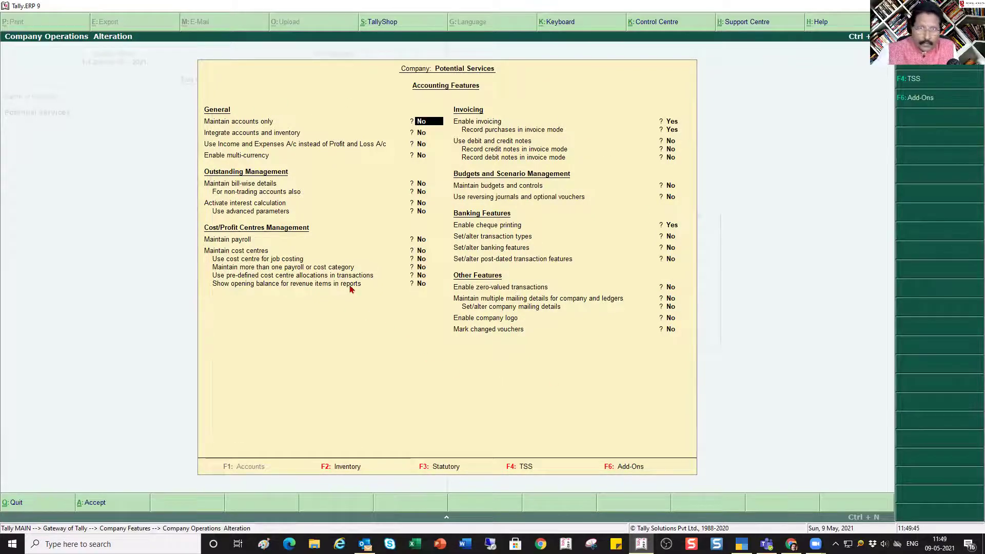
pyautogui.press('F2')
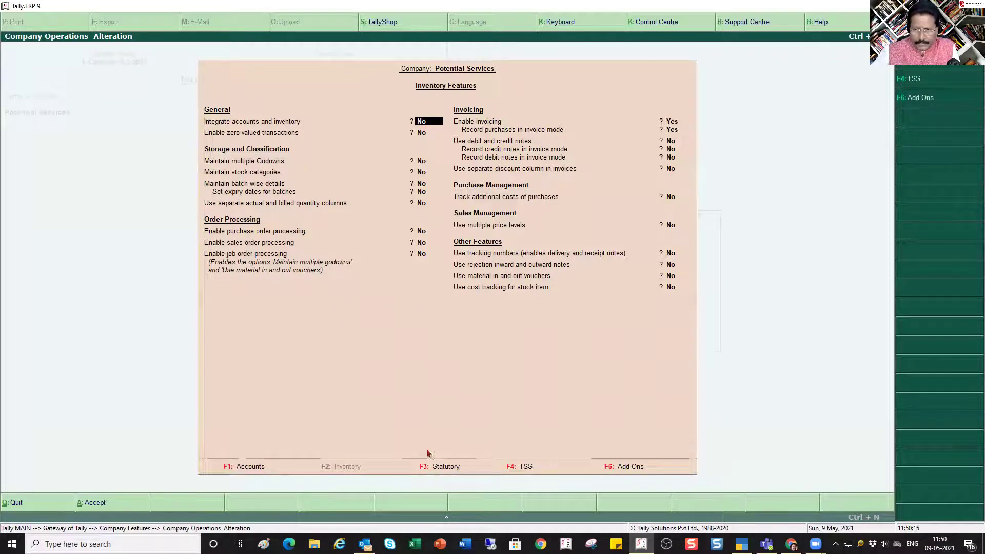
pyautogui.press('F3')
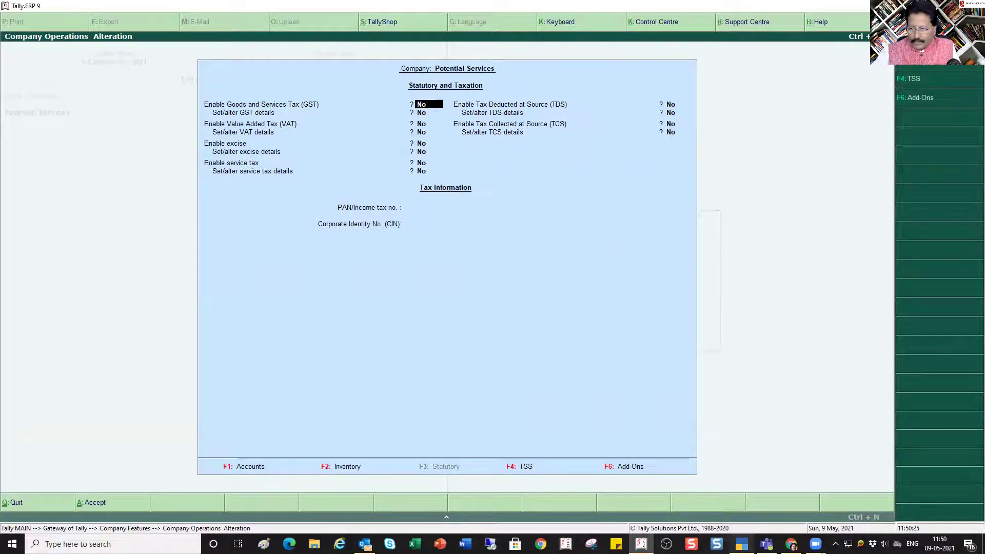
# Switch to TallyPrime, set Show more features to No, and save the company features
pyautogui.click(741, 544)
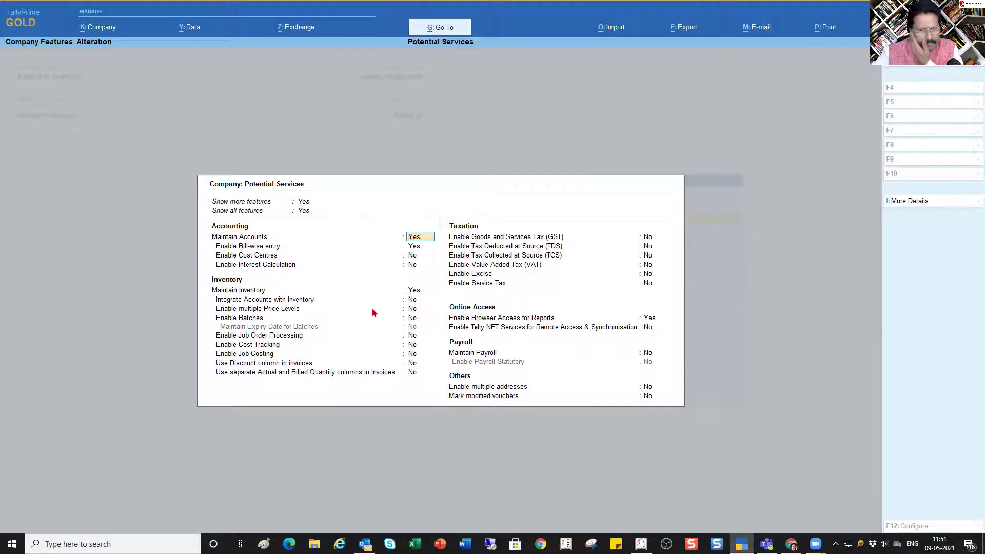
pyautogui.click(303, 203)
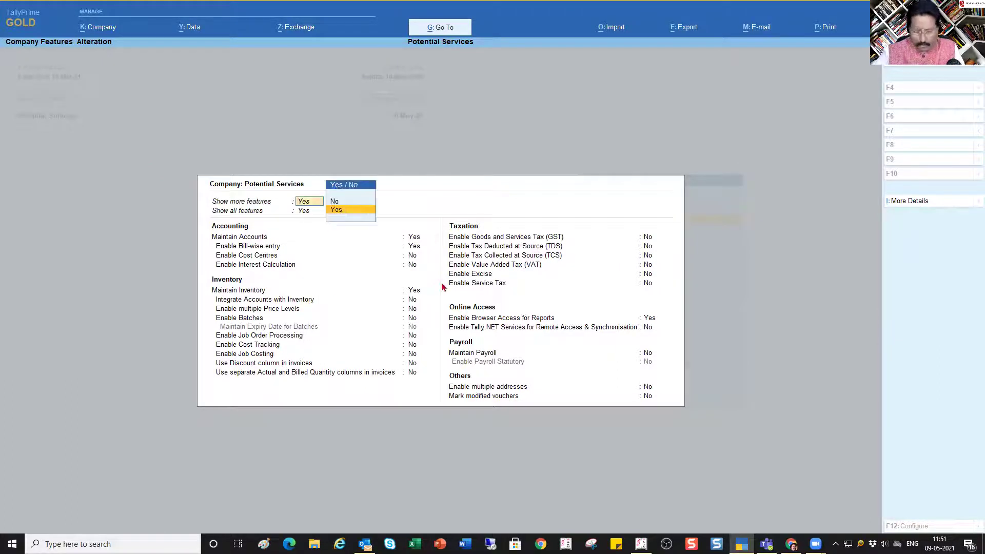
pyautogui.press('Up')
pyautogui.press('Return')
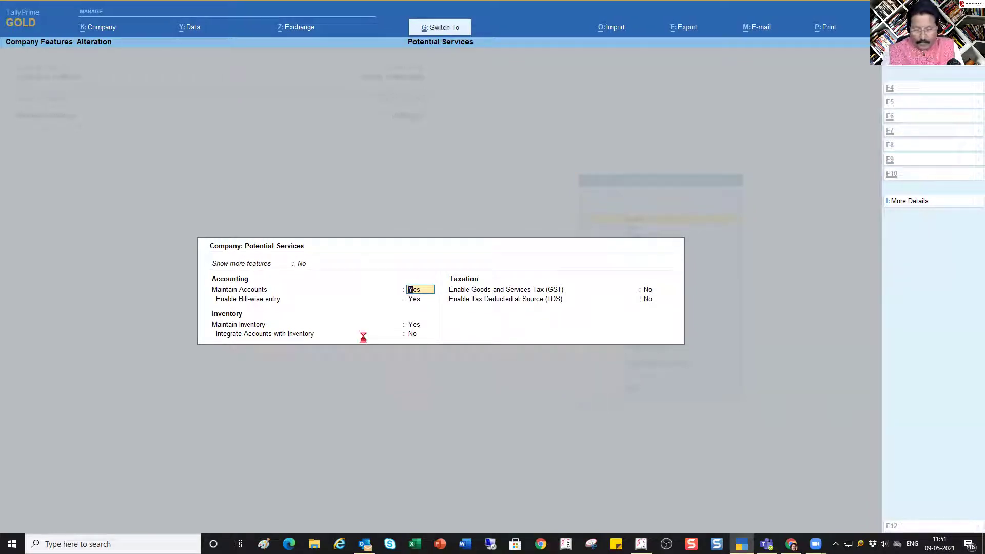
pyautogui.press('Escape')
# Examine which masters can be created for the company with inventory enabled
pyautogui.press('Return')
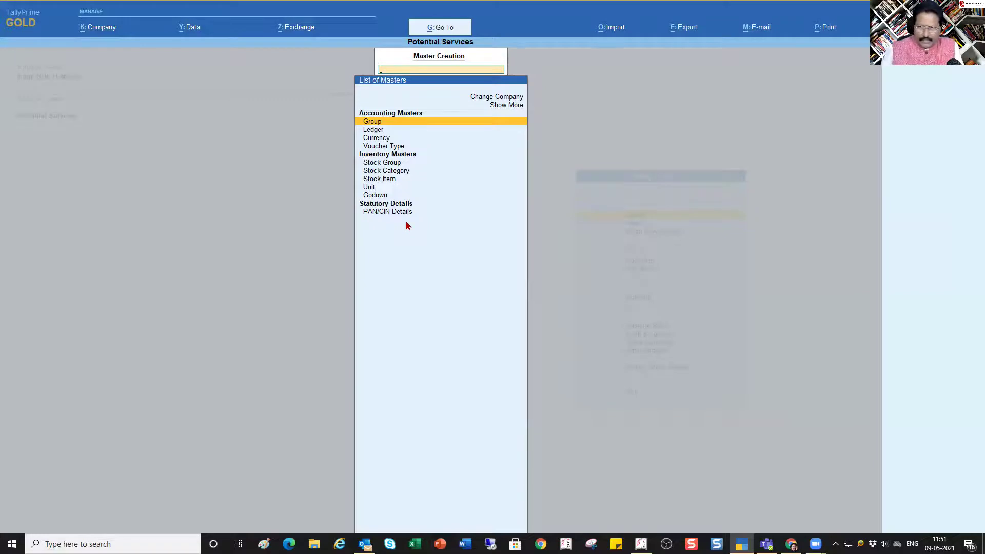
pyautogui.press('Escape')
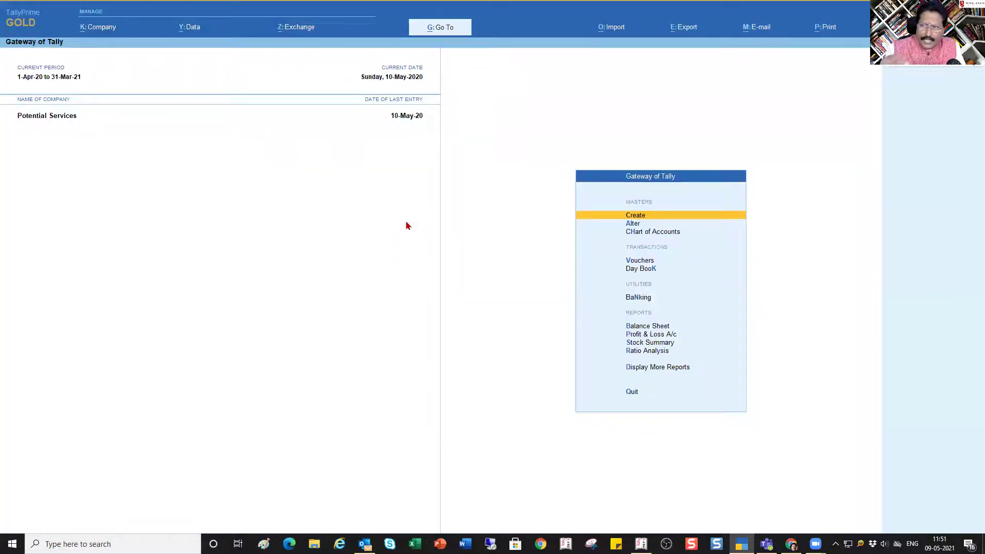
# Set Maintain Inventory to No in the company features and save them
pyautogui.press('F11')
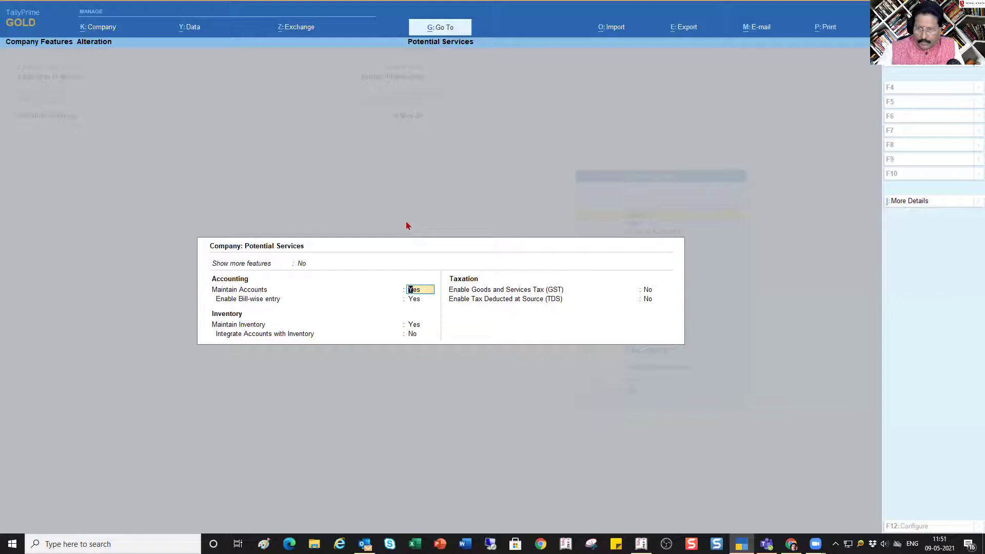
pyautogui.press('Return')
pyautogui.press('Return')
pyautogui.press('n')
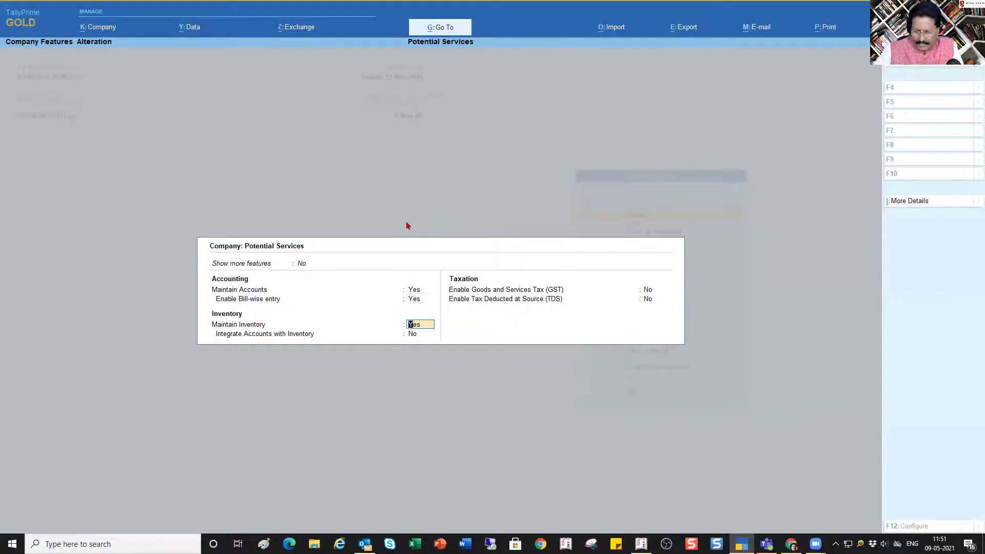
pyautogui.press('Return')
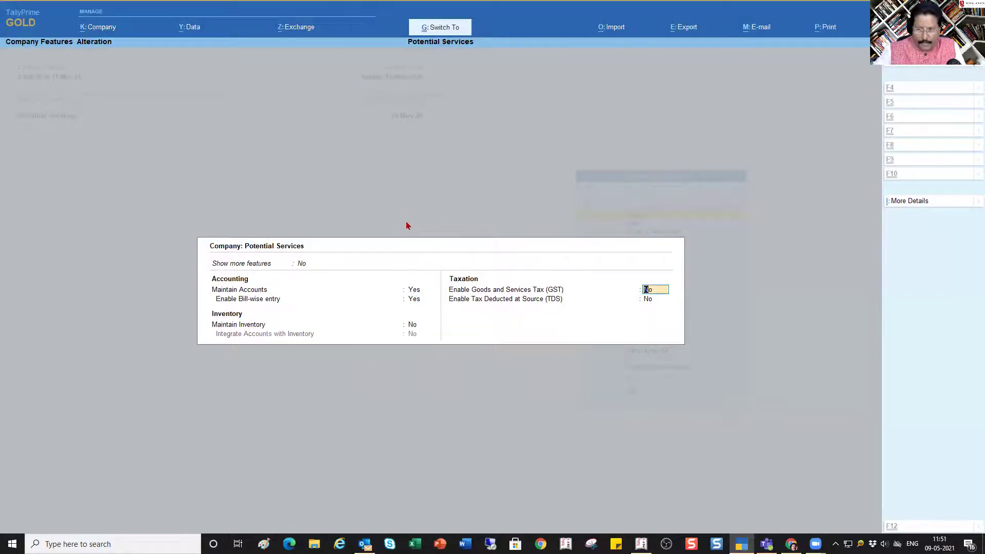
pyautogui.hotkey('ctrl', 'a')
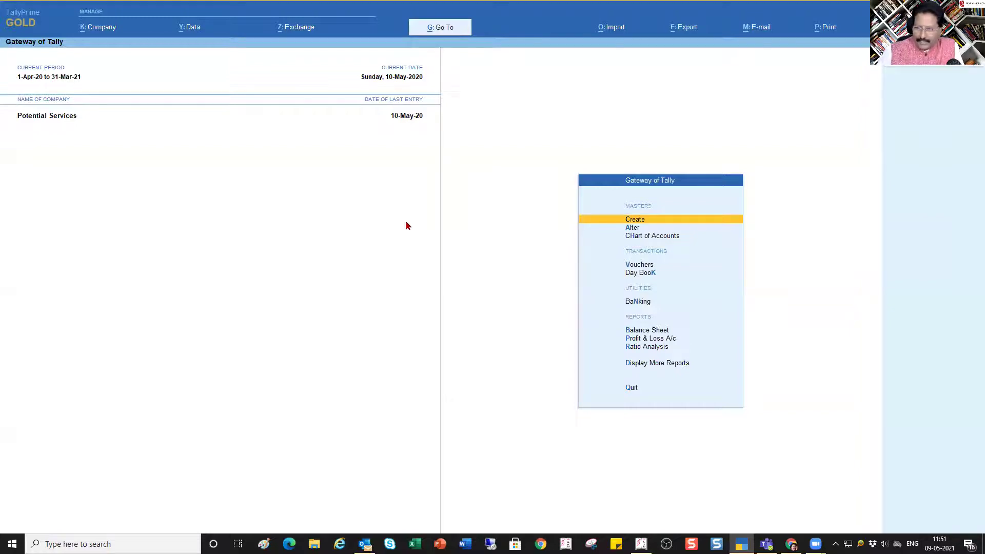
# Open the list of masters for creation and compare its basic and expanded contents with inventory disabled
pyautogui.press('Return')
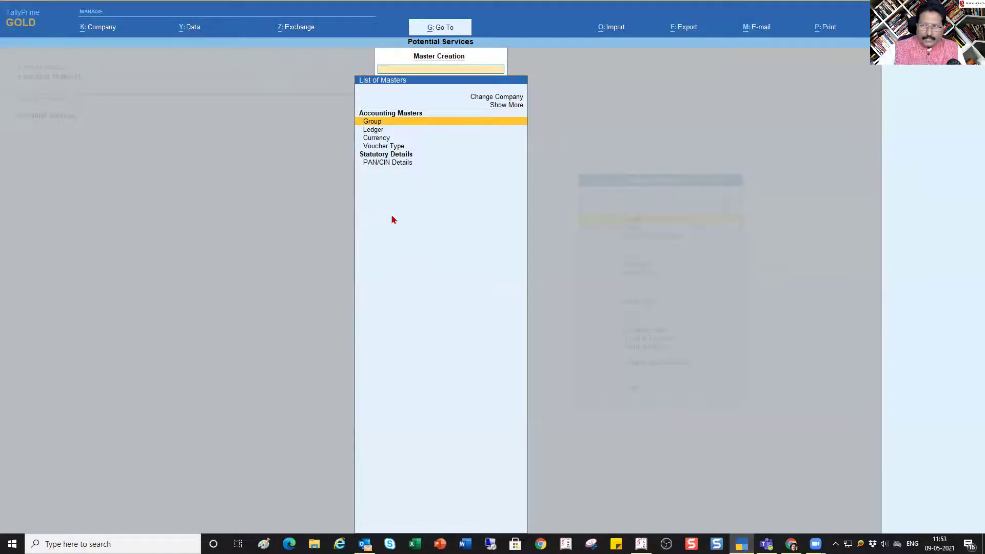
pyautogui.click(505, 106)
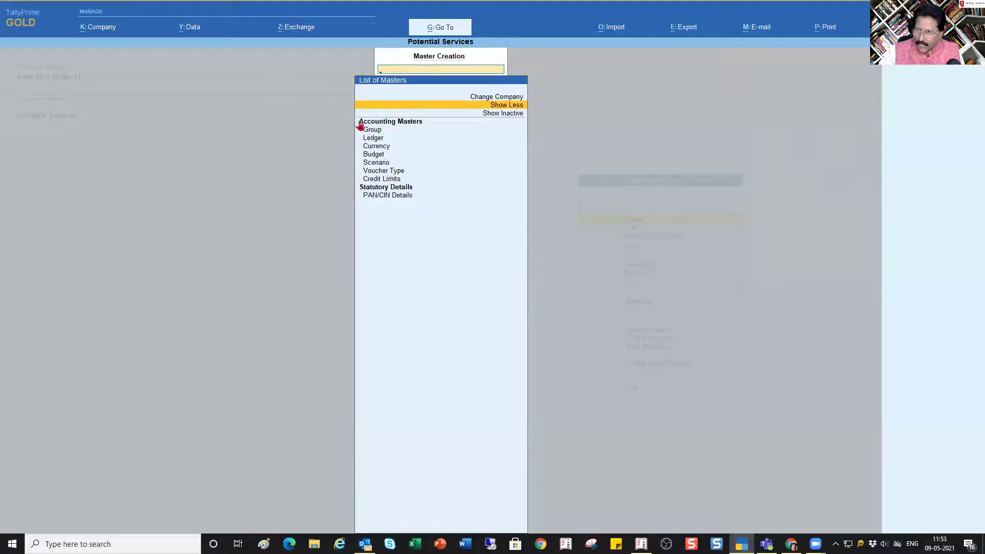
pyautogui.click(506, 106)
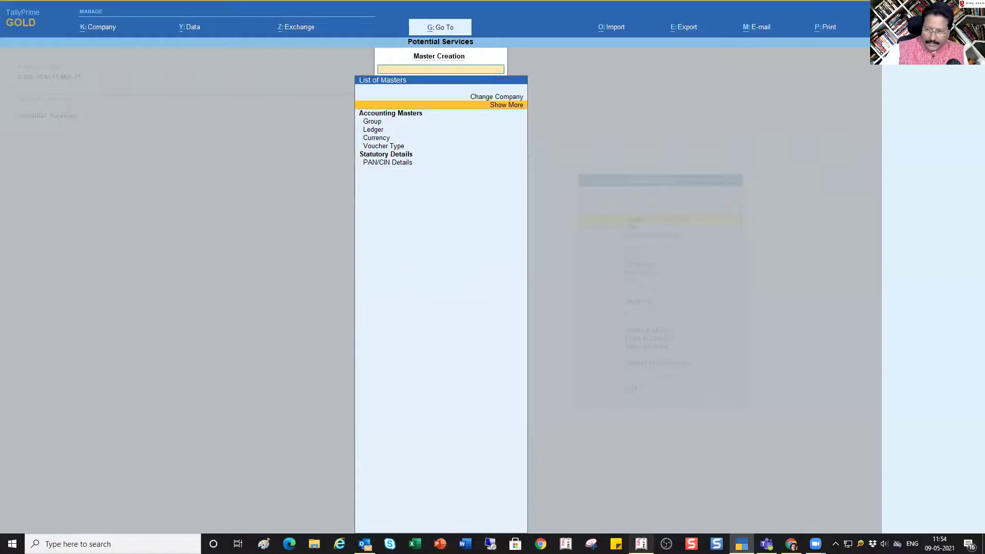
# Switch to Tally.ERP 9 to review the company's accounting features, and return to the TallyPrime list of masters
pyautogui.click(642, 544)
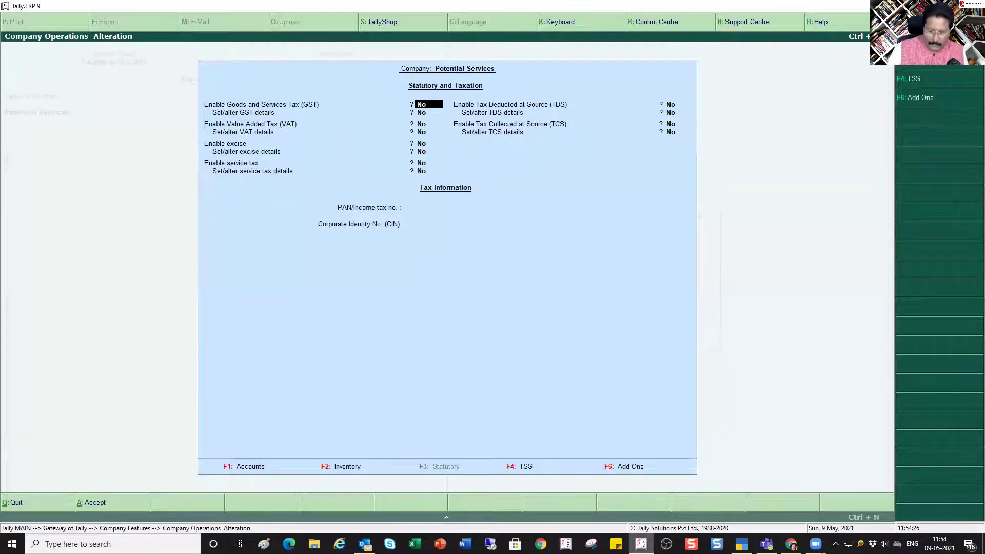
pyautogui.press('F1')
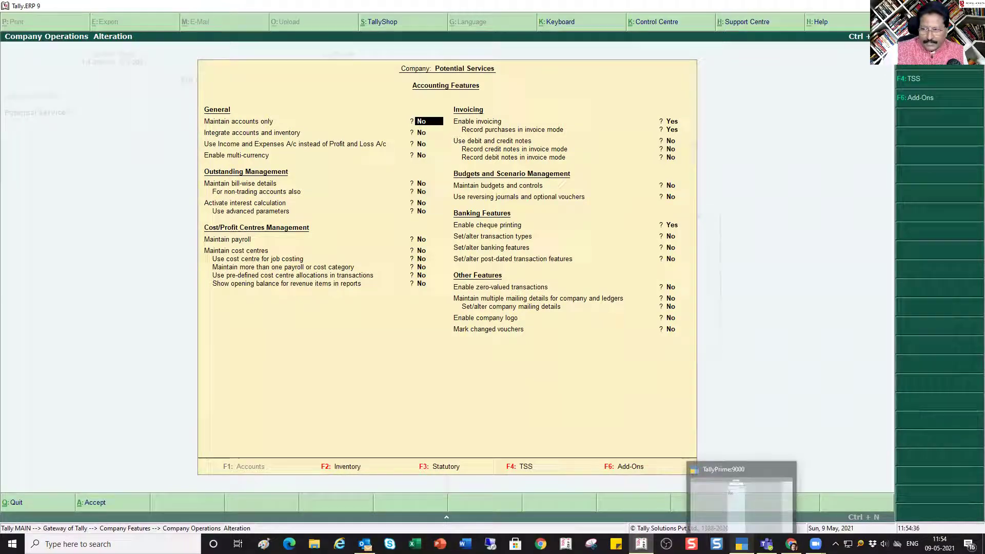
pyautogui.click(742, 544)
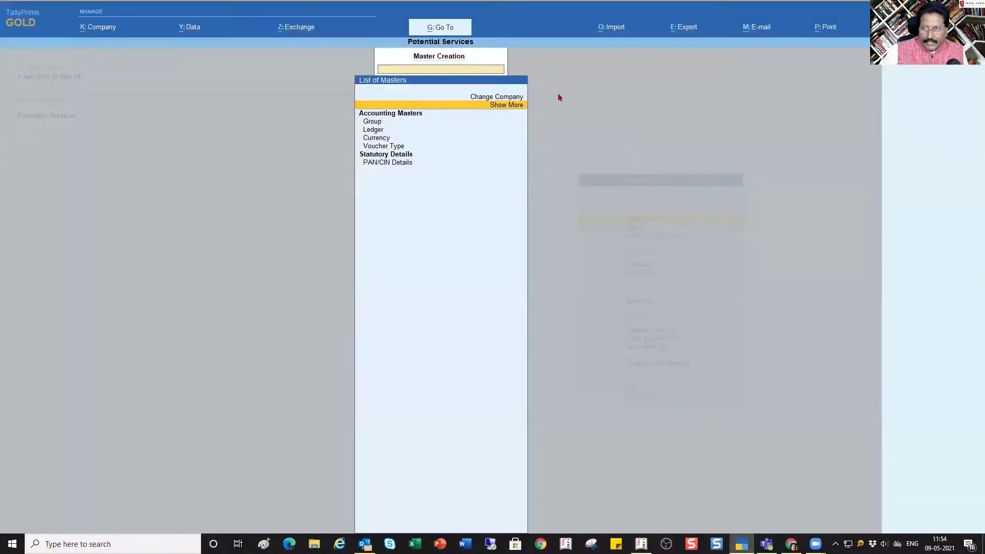
# Expand the list of masters to include the inactive ones and examine the accounting masters
pyautogui.click(501, 107)
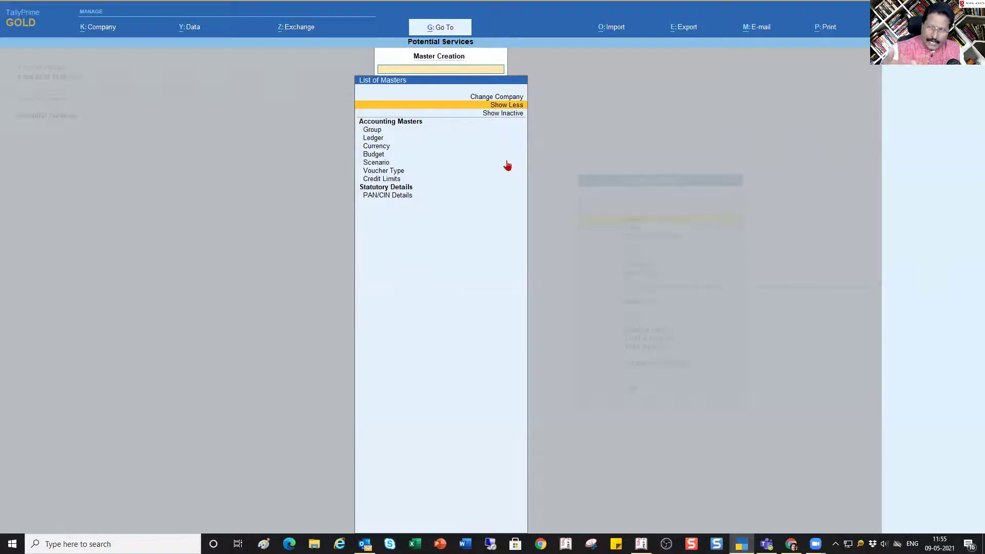
pyautogui.click(503, 115)
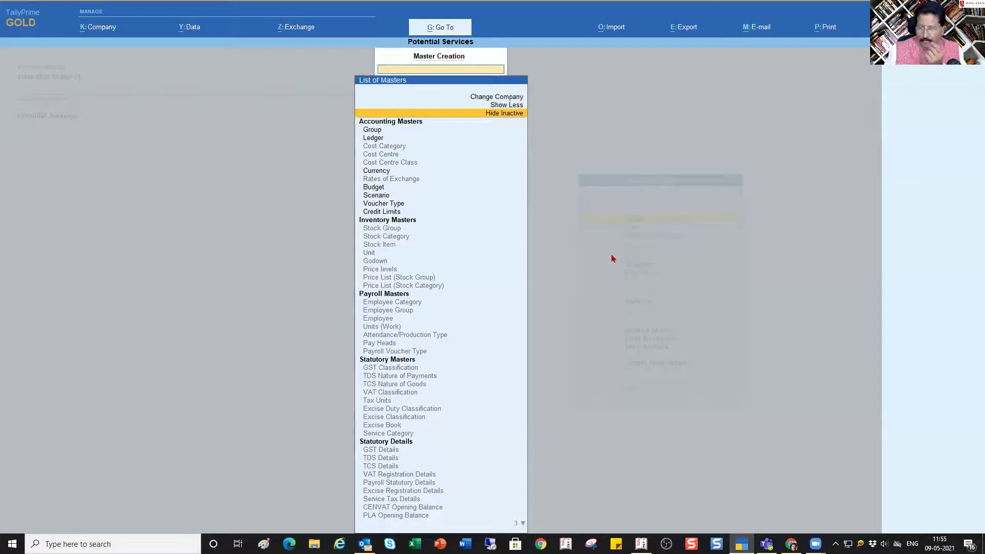
pyautogui.press('Down')
pyautogui.press('Down')
pyautogui.press('Down')
pyautogui.press('Down')
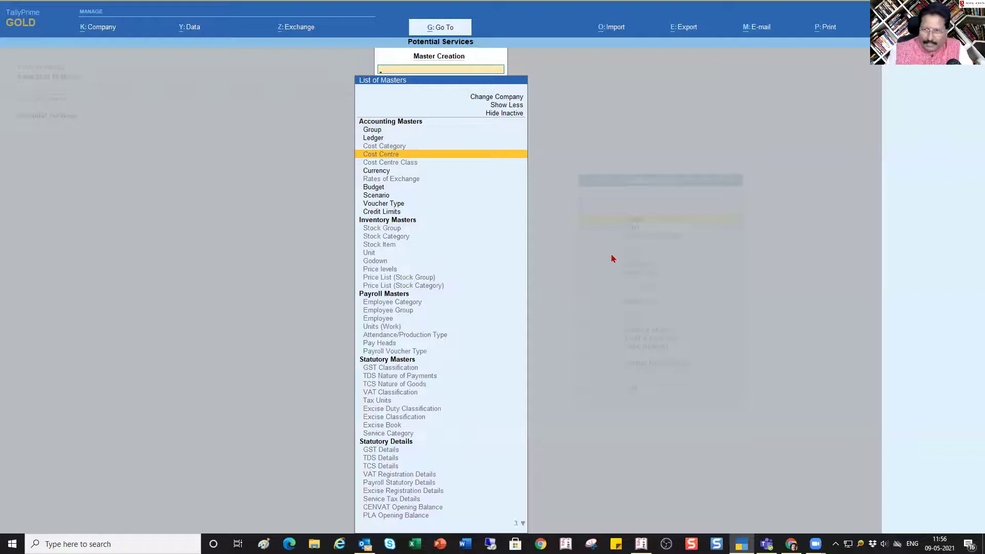
pyautogui.press('Down')
pyautogui.press('Down')
pyautogui.press('Down')
pyautogui.press('Down')
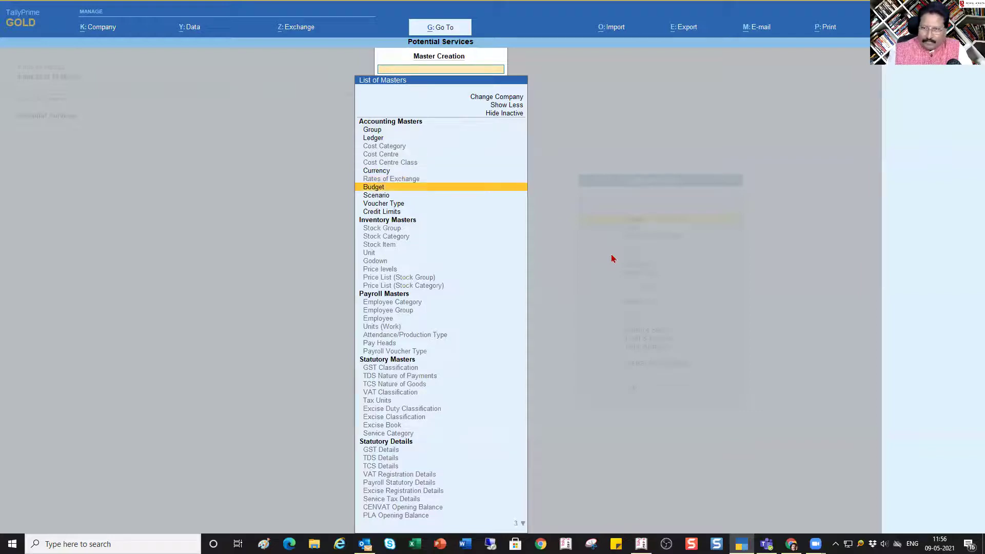
pyautogui.press('Down')
pyautogui.press('Down')
pyautogui.press('Down')
pyautogui.press('Down')
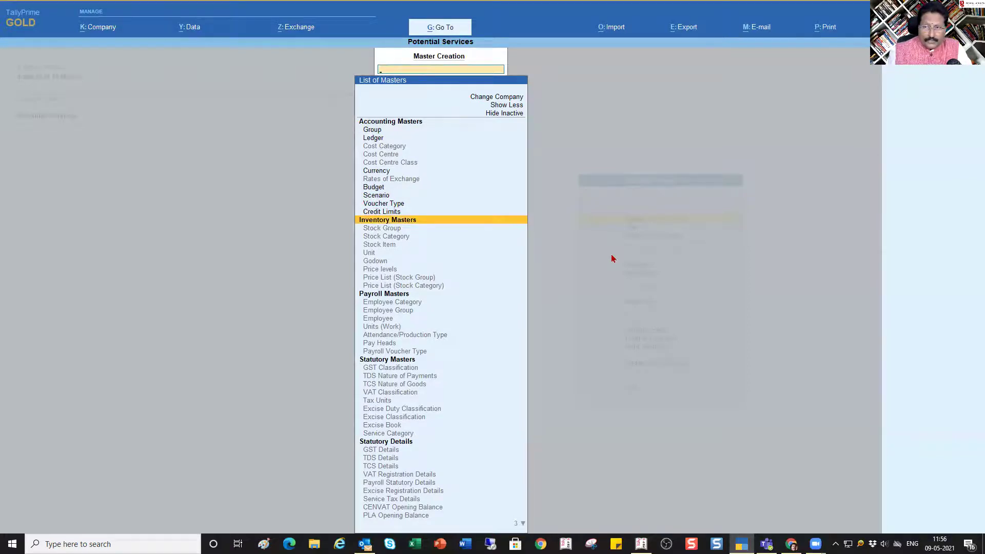
# Examine the inactive inventory masters and payroll masters in the full list
pyautogui.press('Down')
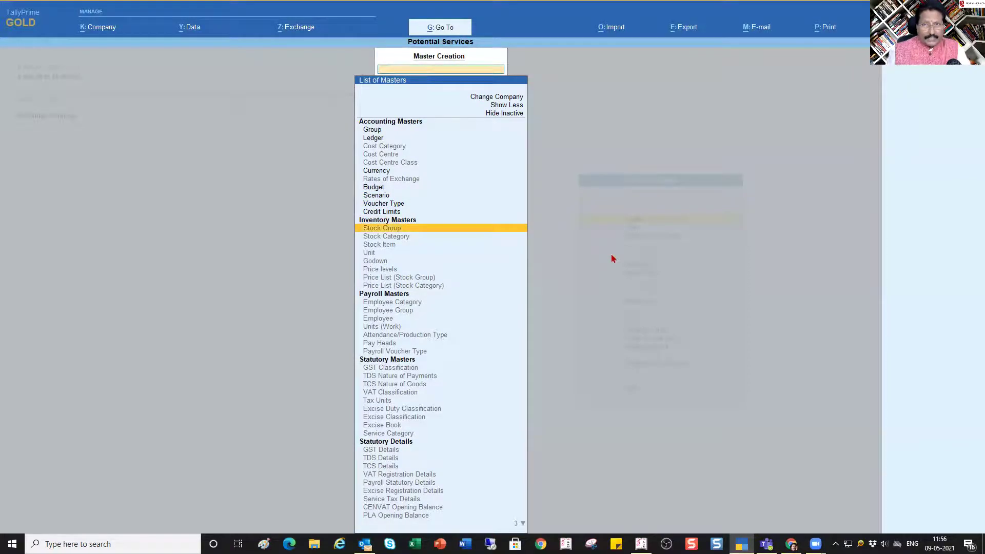
pyautogui.press('Down')
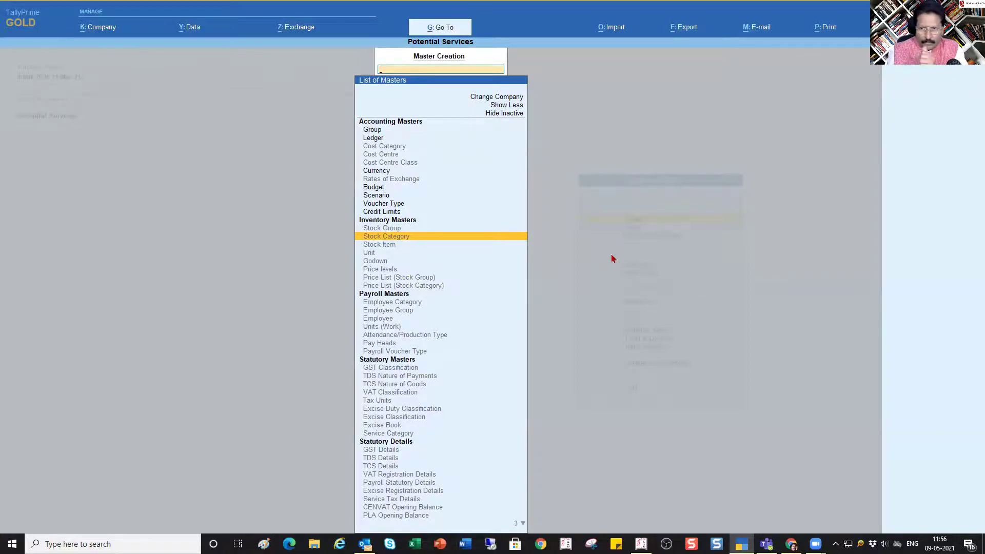
pyautogui.press('Up')
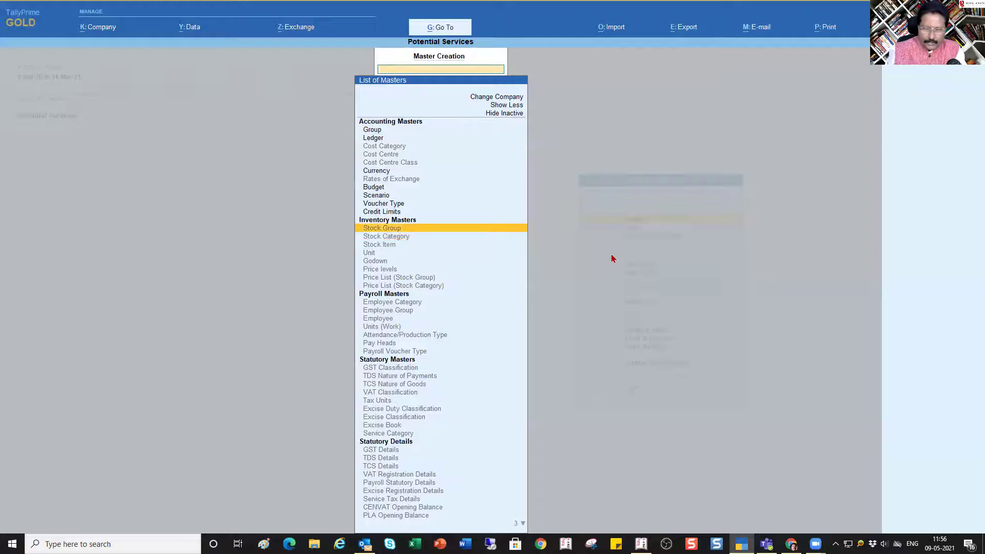
pyautogui.press('Down')
pyautogui.press('Down')
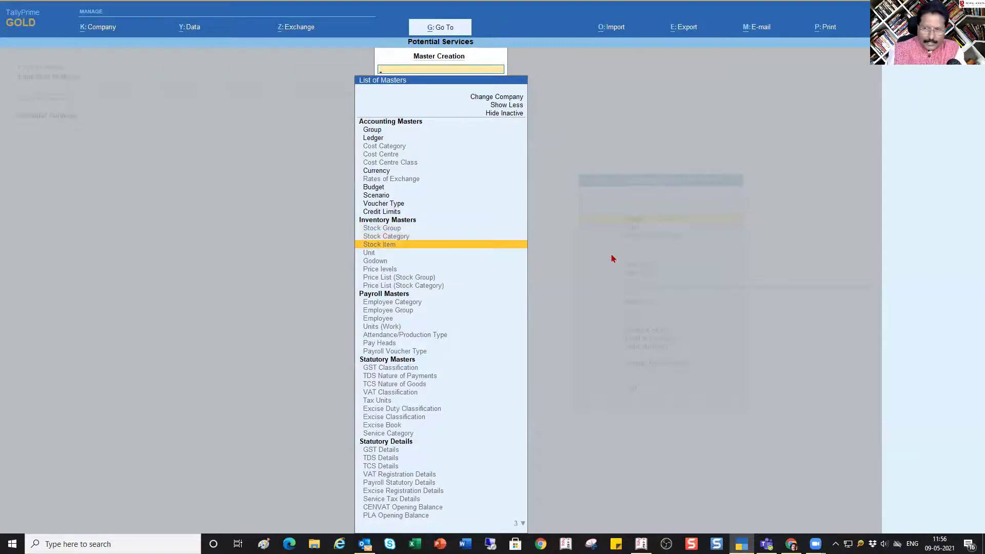
pyautogui.press('Down')
pyautogui.press('Down')
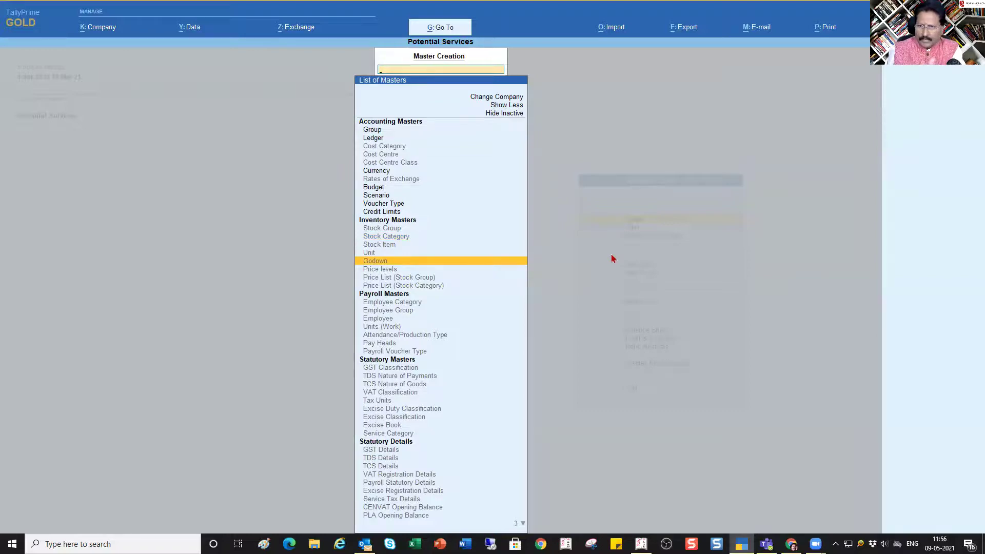
pyautogui.press('Down')
pyautogui.press('Down')
pyautogui.press('Down')
pyautogui.press('Down')
pyautogui.press('Down')
pyautogui.press('Down')
pyautogui.press('Down')
pyautogui.press('Down')
pyautogui.press('Down')
pyautogui.press('Down')
pyautogui.press('Down')
pyautogui.press('Up')
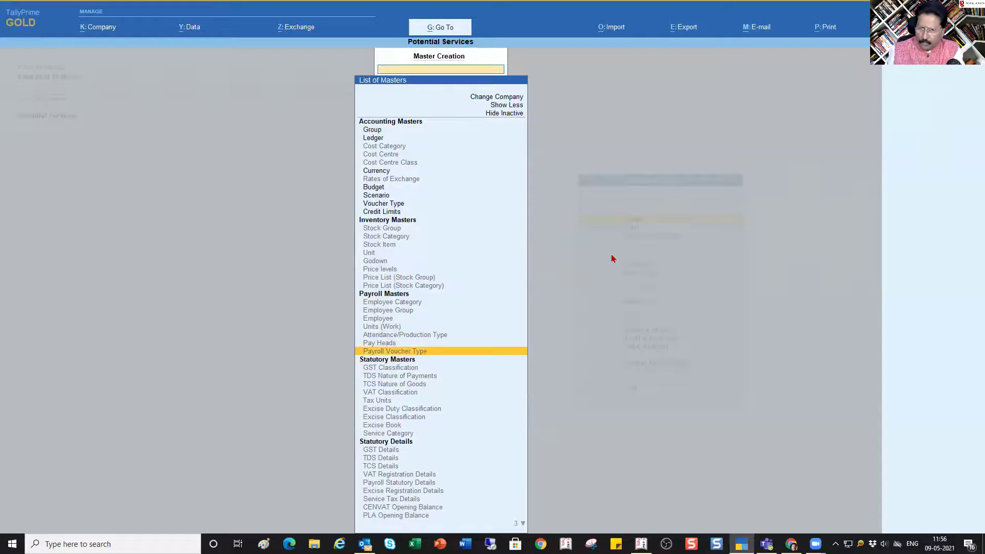
# Examine the statutory masters and statutory details through the end of the full list
pyautogui.press('Down')
pyautogui.press('Down')
pyautogui.press('Down')
pyautogui.press('Down')
pyautogui.press('Down')
pyautogui.press('Down')
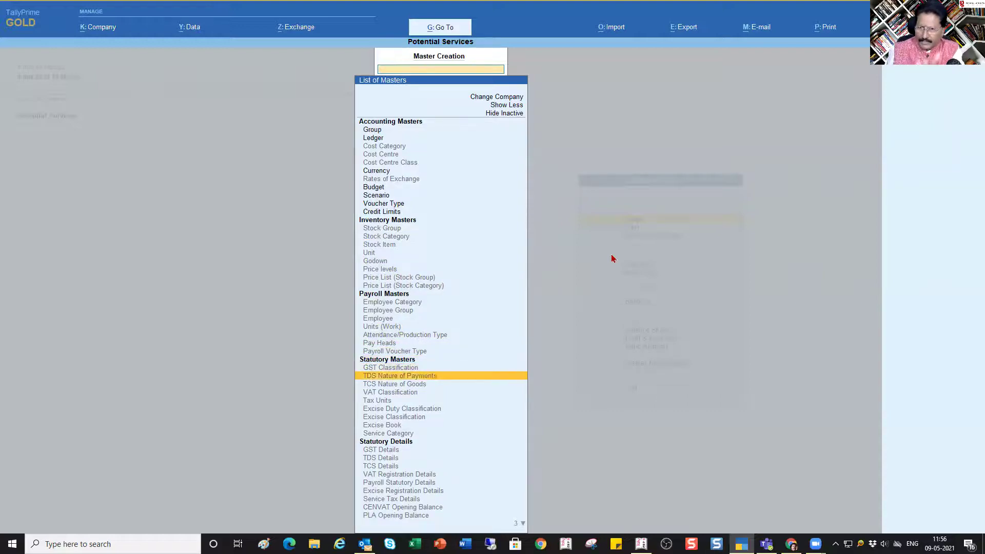
pyautogui.press('Down')
pyautogui.press('Down')
pyautogui.press('Down')
pyautogui.press('Down')
pyautogui.press('Down')
pyautogui.press('Down')
pyautogui.press('Down')
pyautogui.press('Down')
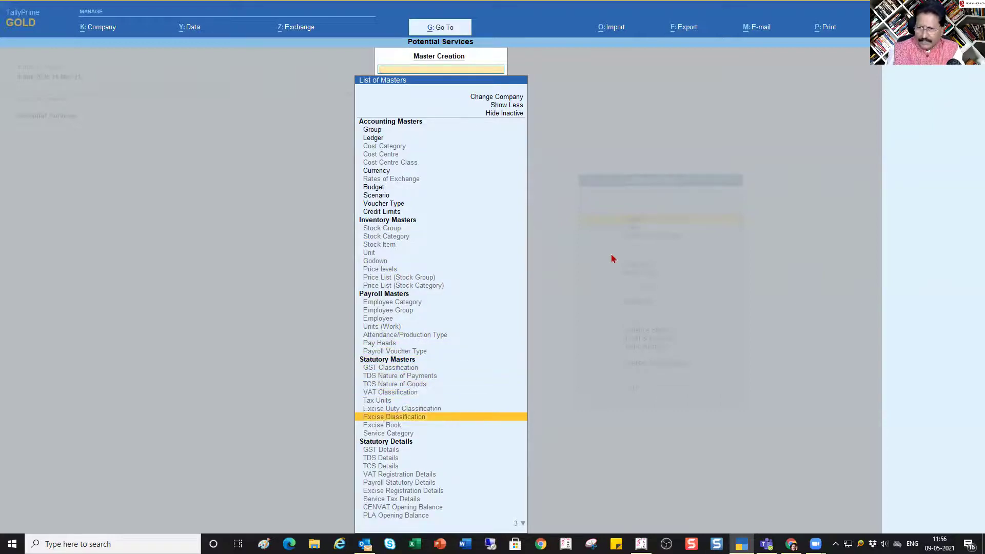
pyautogui.press('Down')
pyautogui.press('Down')
pyautogui.press('Down')
pyautogui.press('Down')
pyautogui.press('Down')
pyautogui.press('Down')
pyautogui.press('Down')
pyautogui.press('Down')
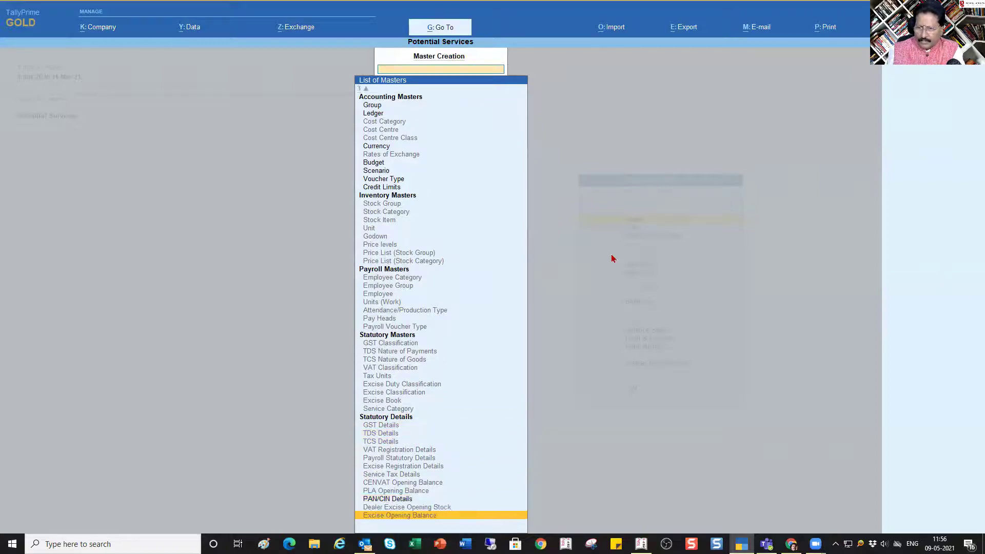
# Choose the inactive Stock Group master for creation and agree to enable the Inventory feature for the company
pyautogui.press('Up')
pyautogui.press('Up')
pyautogui.press('Up')
pyautogui.press('Up')
pyautogui.press('Up')
pyautogui.press('Up')
pyautogui.press('Up')
pyautogui.press('Up')
pyautogui.press('Up')
pyautogui.press('Up')
pyautogui.press('Up')
pyautogui.press('Up')
pyautogui.press('Up')
pyautogui.press('Up')
pyautogui.press('Up')
pyautogui.press('Up')
pyautogui.press('Up')
pyautogui.press('Up')
pyautogui.press('Up')
pyautogui.press('Up')
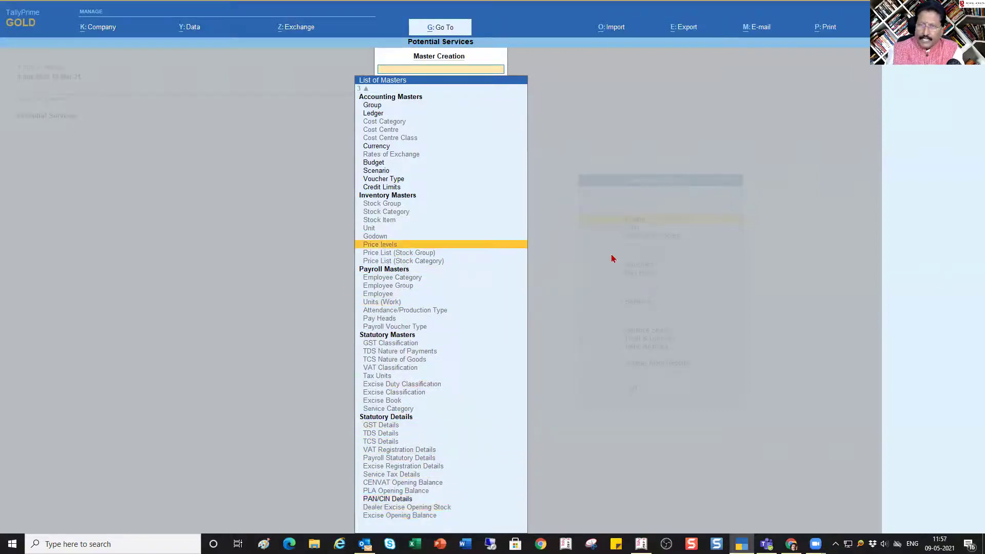
pyautogui.press('Down')
pyautogui.press('Down')
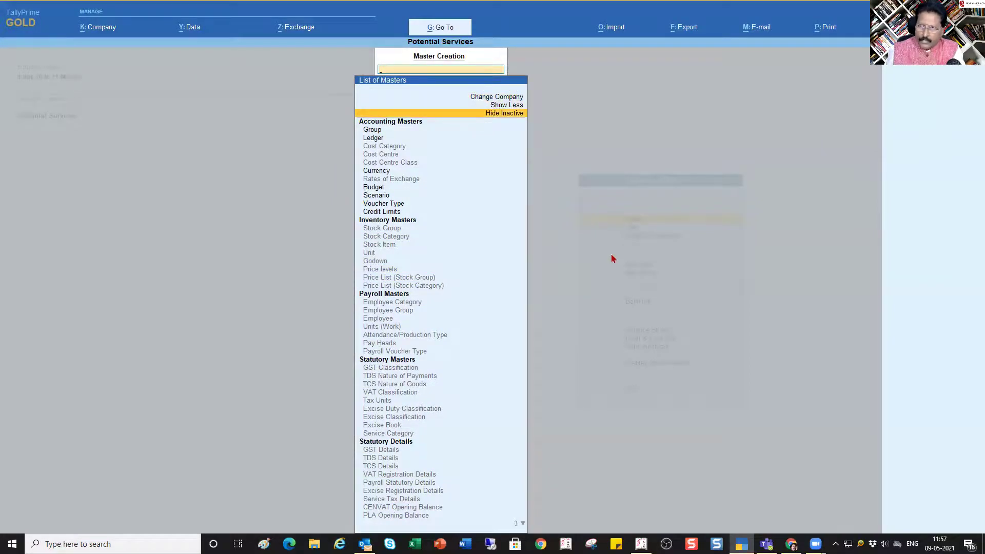
pyautogui.press('Down')
pyautogui.press('Down')
pyautogui.press('Down')
pyautogui.press('Down')
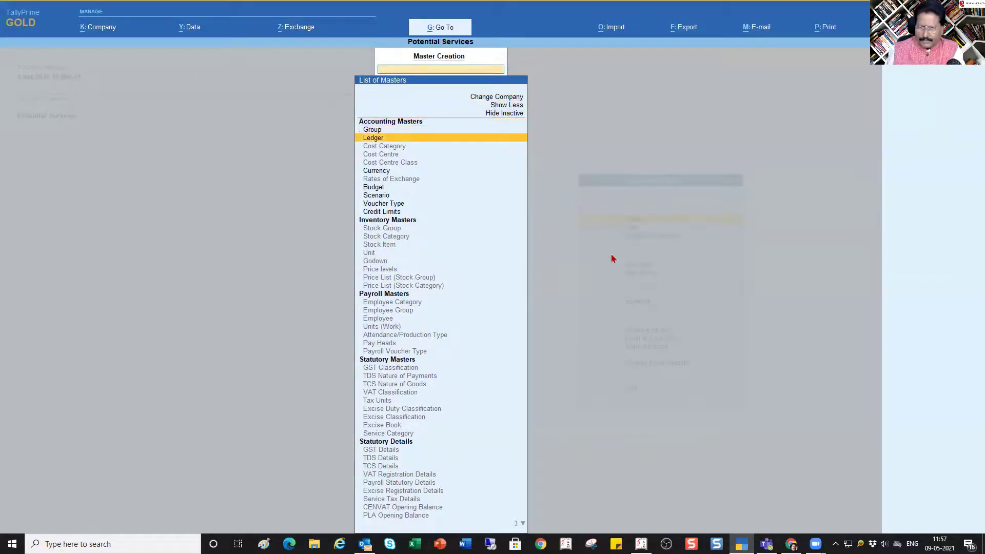
pyautogui.press('Down')
pyautogui.press('Down')
pyautogui.press('Down')
pyautogui.press('Down')
pyautogui.press('Down')
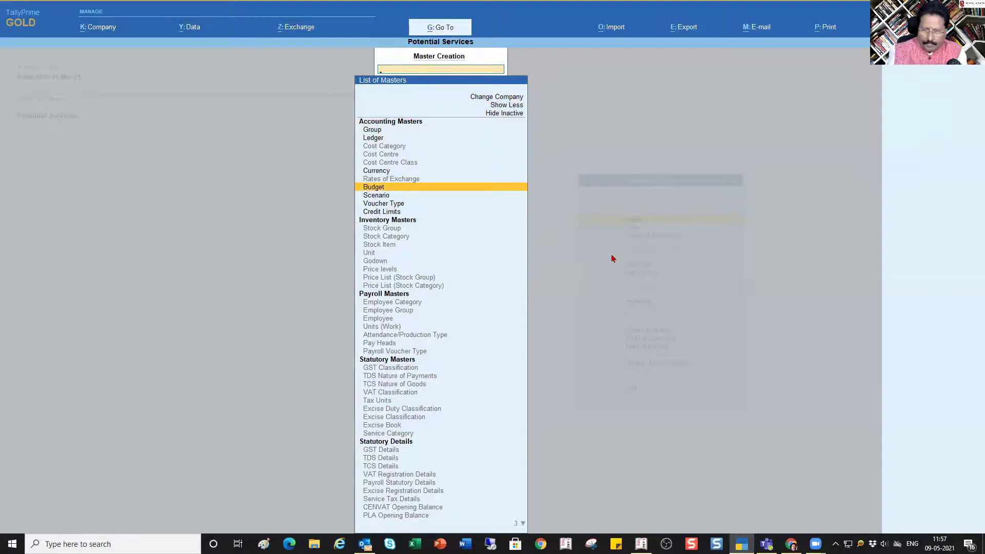
pyautogui.press('Down')
pyautogui.press('Down')
pyautogui.press('Down')
pyautogui.press('Down')
pyautogui.press('Down')
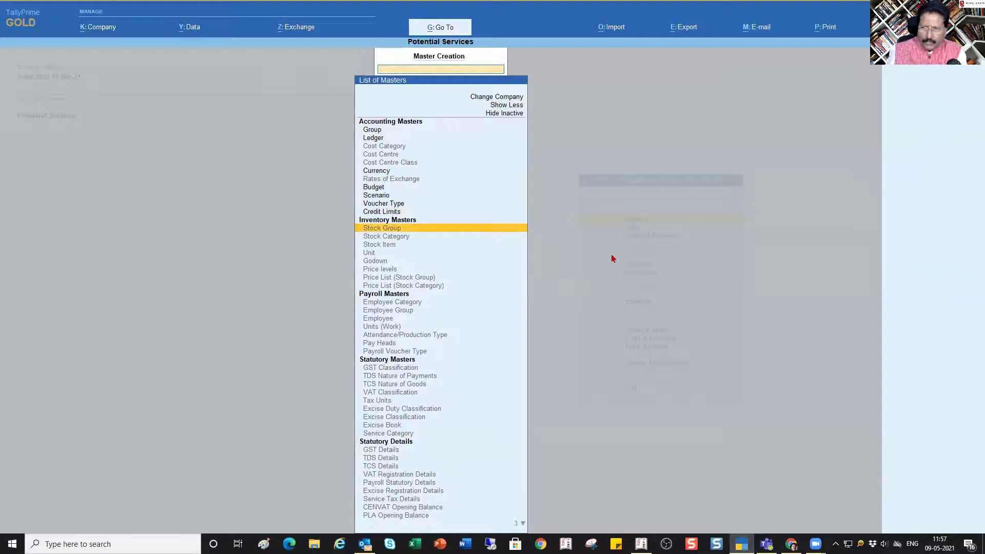
pyautogui.press('Return')
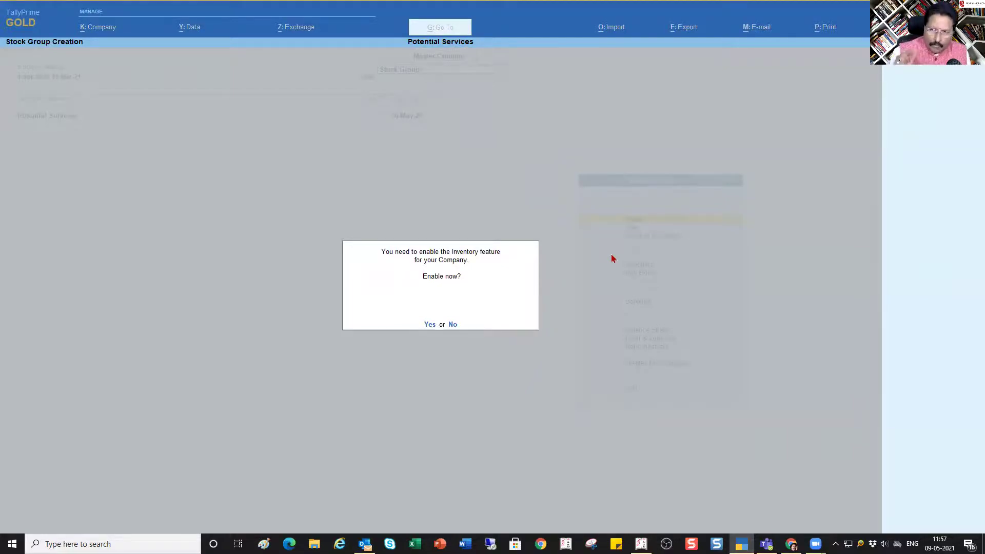
pyautogui.press('y')
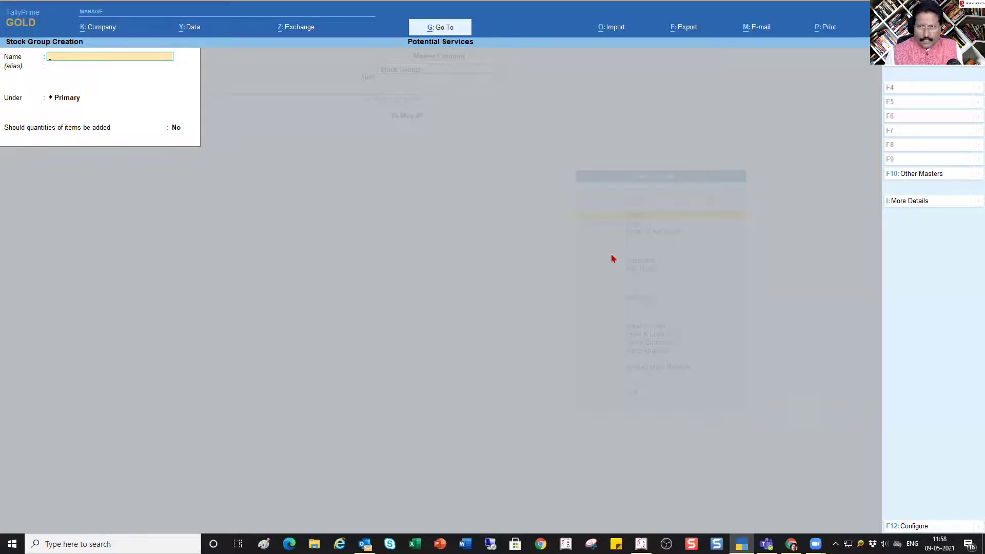
# Leave the empty stock group form and check the Maintain Inventory setting in the company features
pyautogui.press('Escape')
pyautogui.press('Escape')
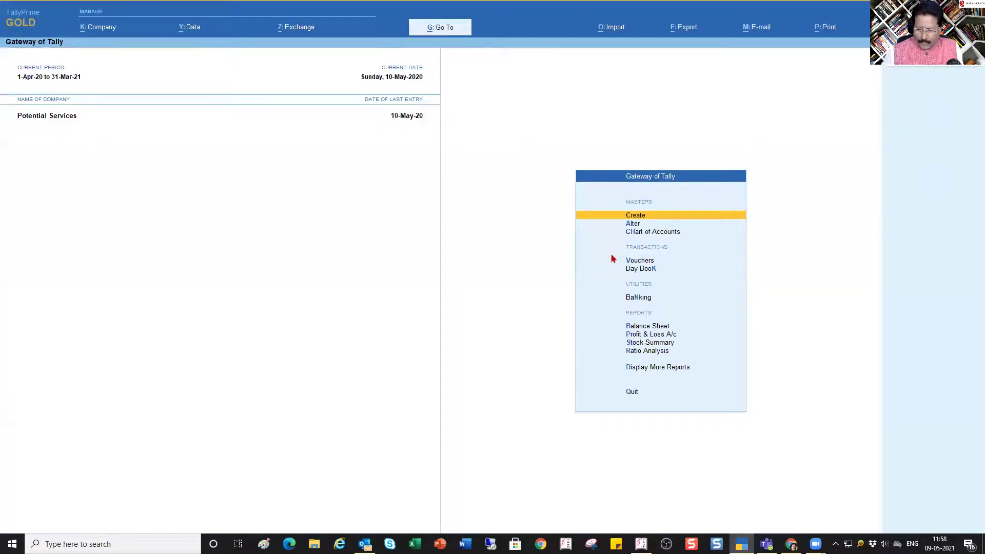
pyautogui.press('F11')
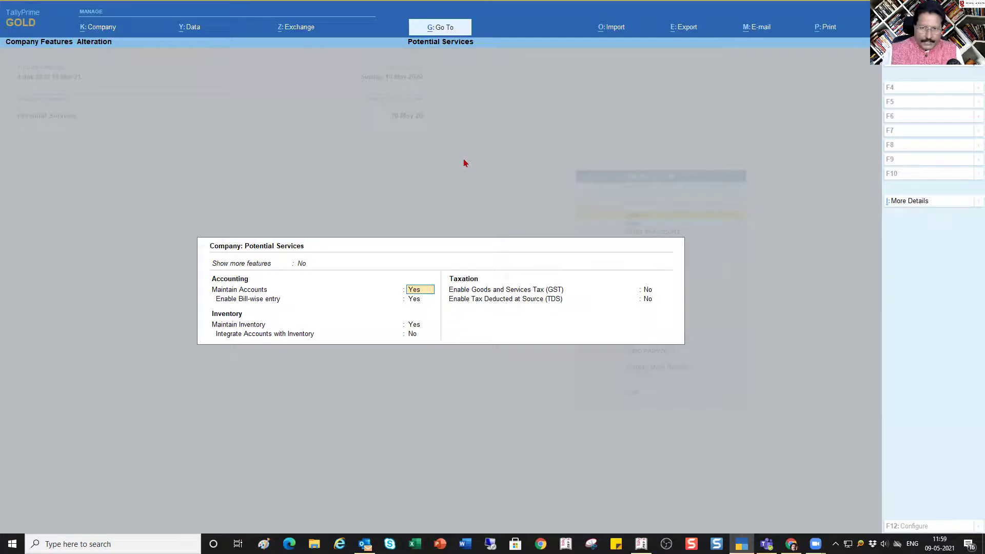
pyautogui.press('Escape')
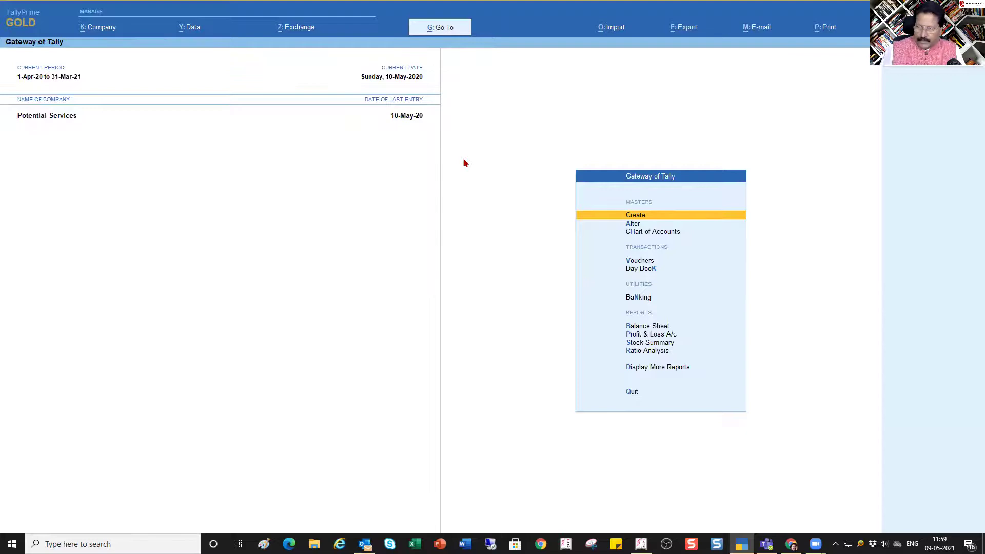
# Create a stock group named New Inventory Group under Primary, with adding of item quantities set to No
pyautogui.press('Return')
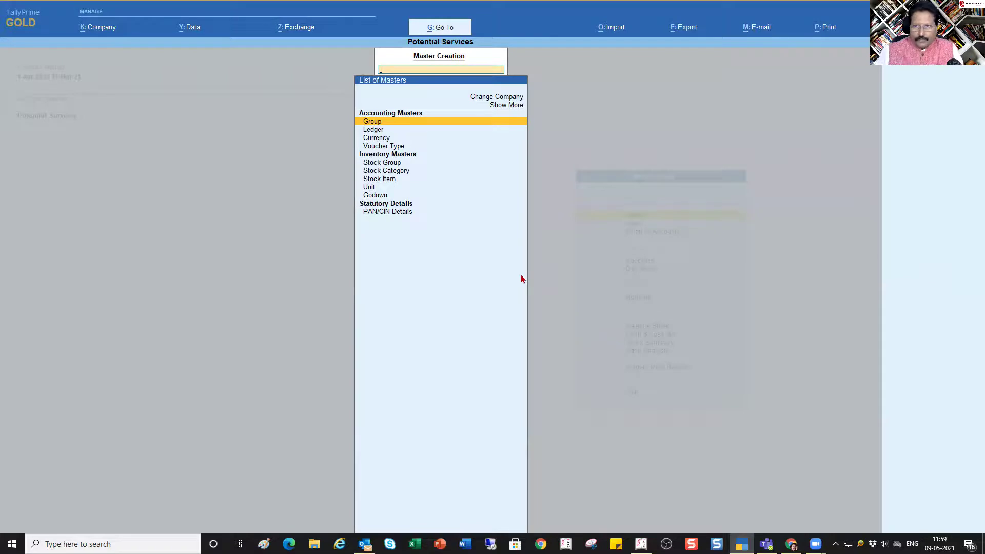
pyautogui.press('Down')
pyautogui.press('Down')
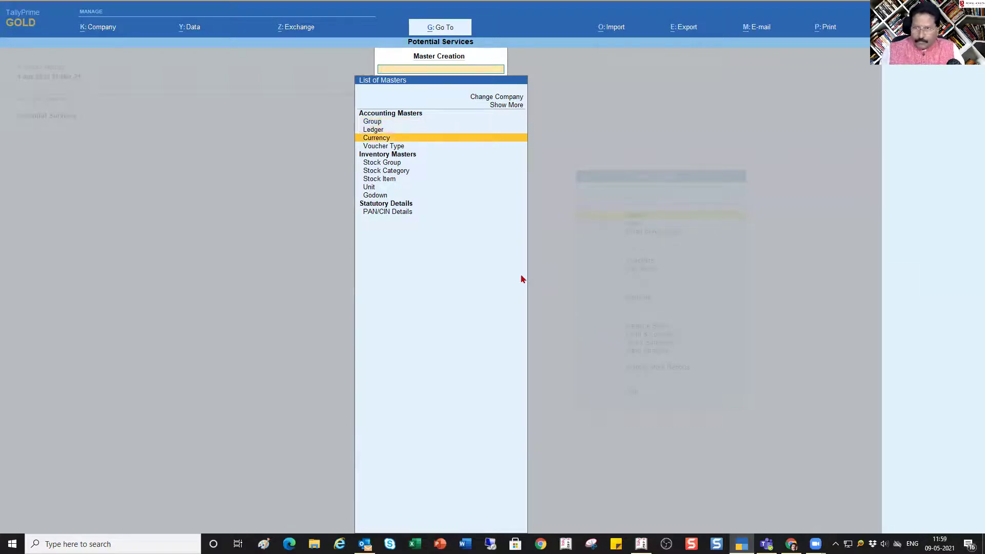
pyautogui.press('Down')
pyautogui.press('Down')
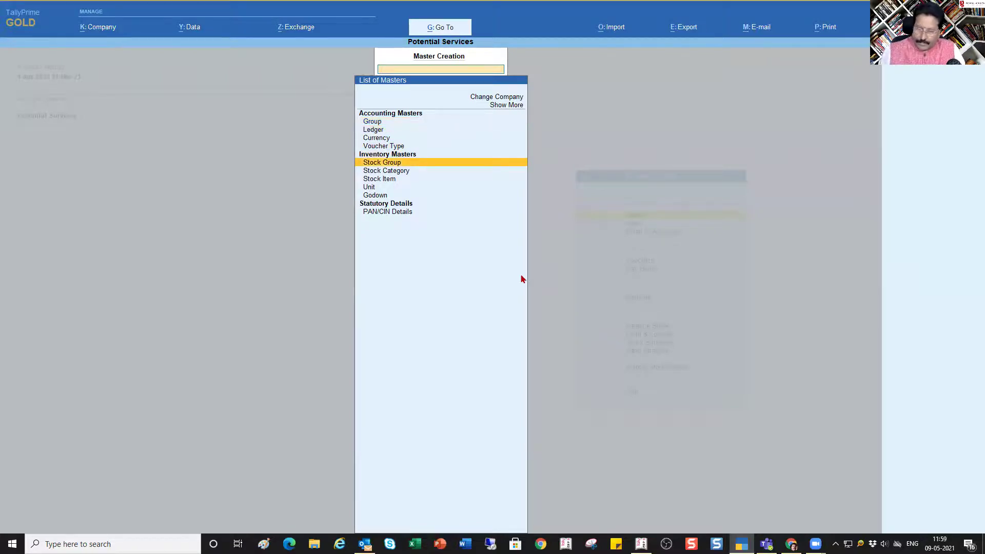
pyautogui.press('Return')
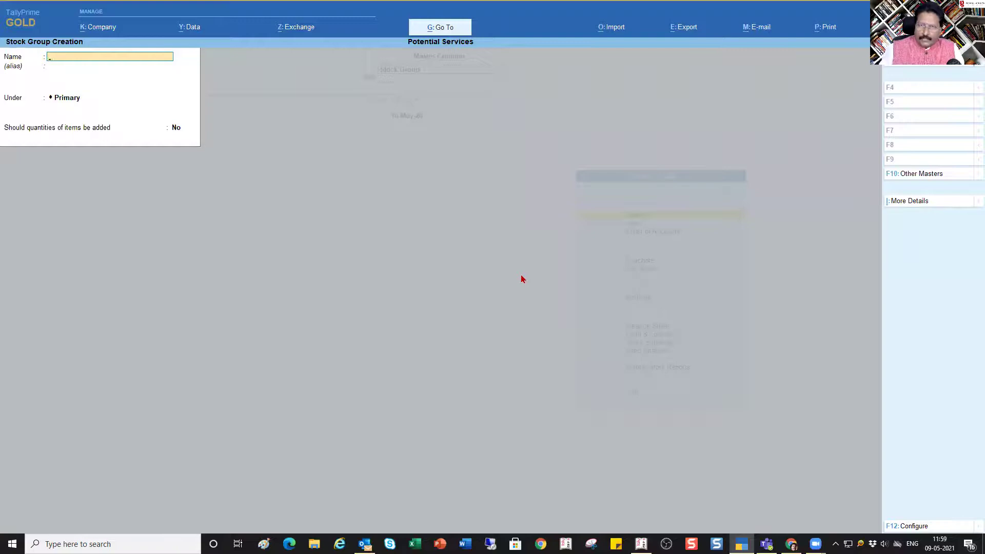
pyautogui.write('New Inventory Gro')
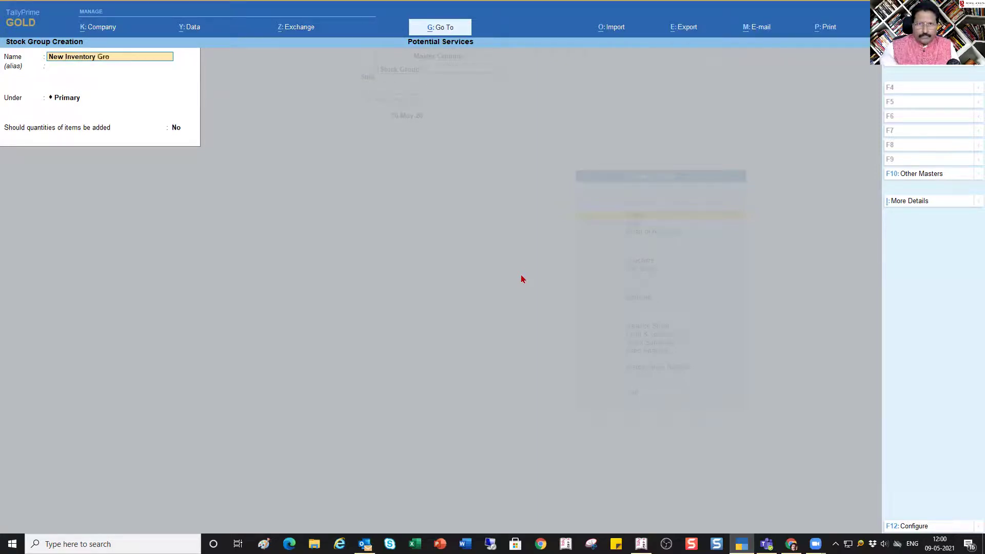
pyautogui.press('Return')
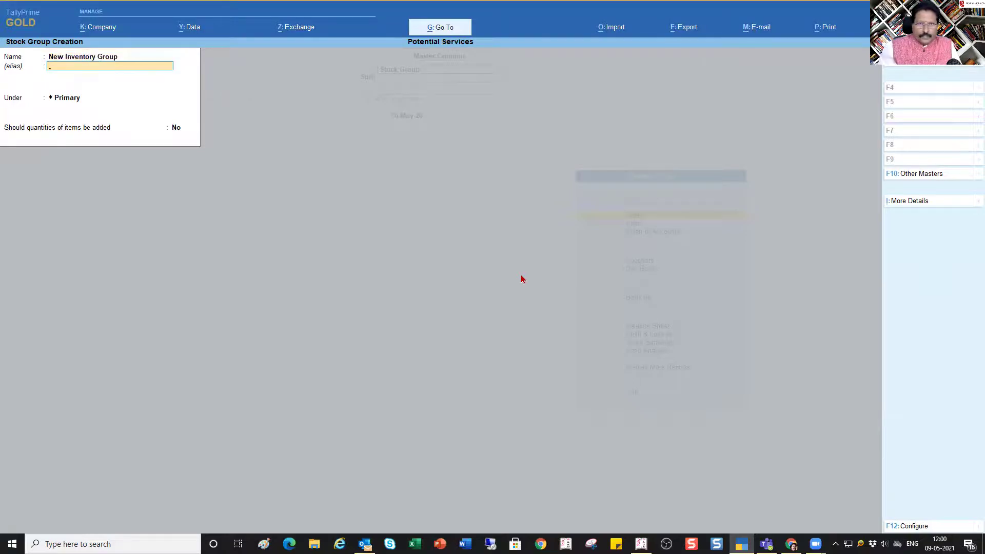
pyautogui.press('Return')
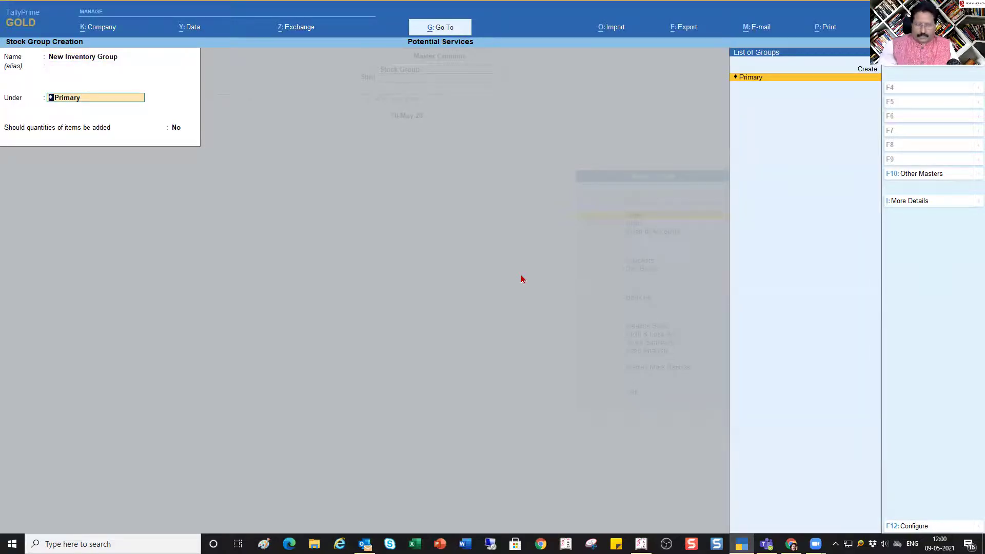
pyautogui.press('Return')
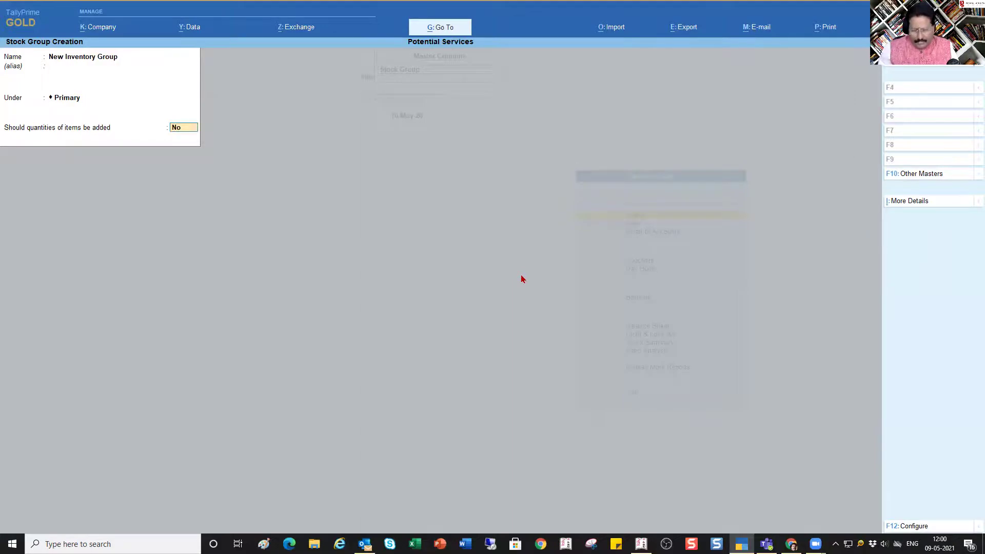
pyautogui.press('Return')
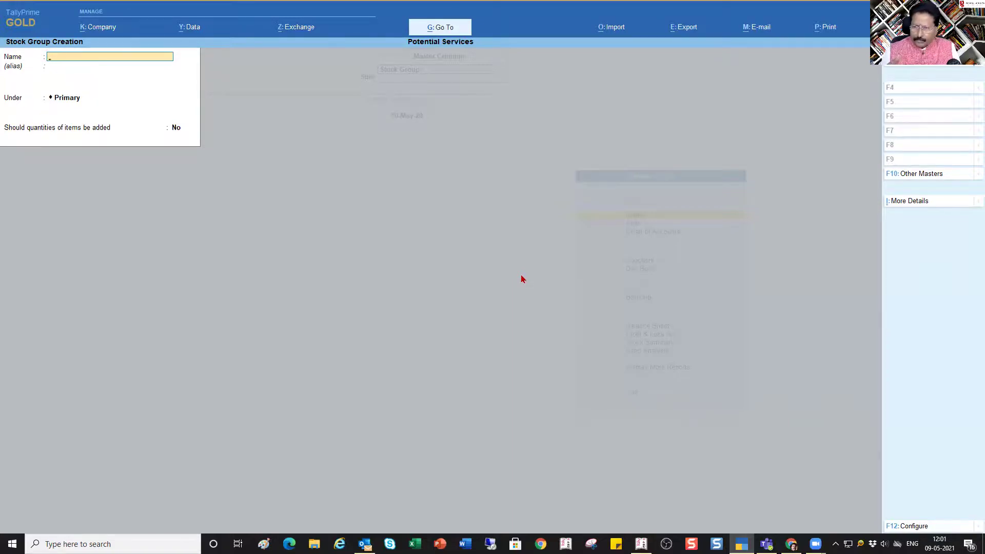
# Leave the empty stock group form and open the stock item creation form from the list of masters
pyautogui.press('Escape')
pyautogui.press('Return')
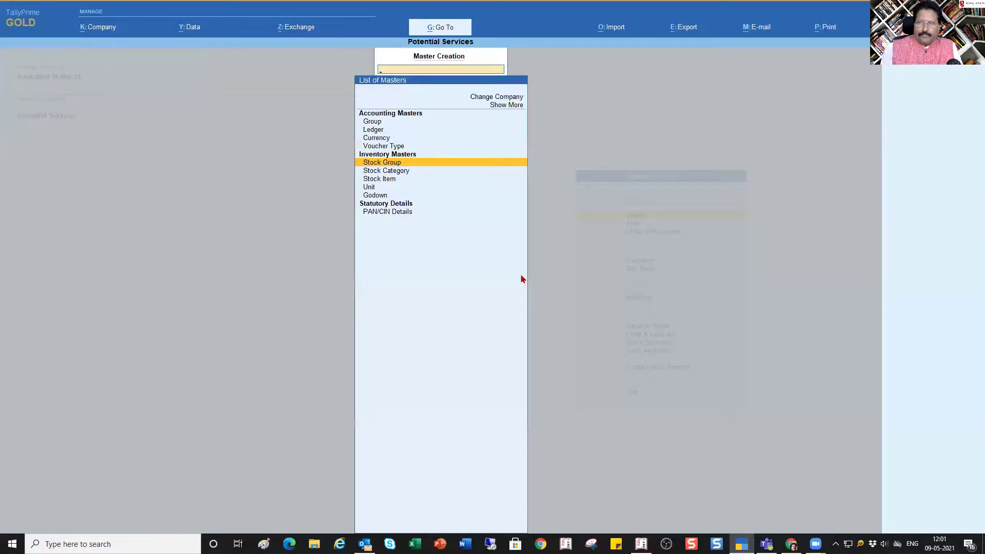
pyautogui.press('Down')
pyautogui.press('Down')
pyautogui.press('Return')
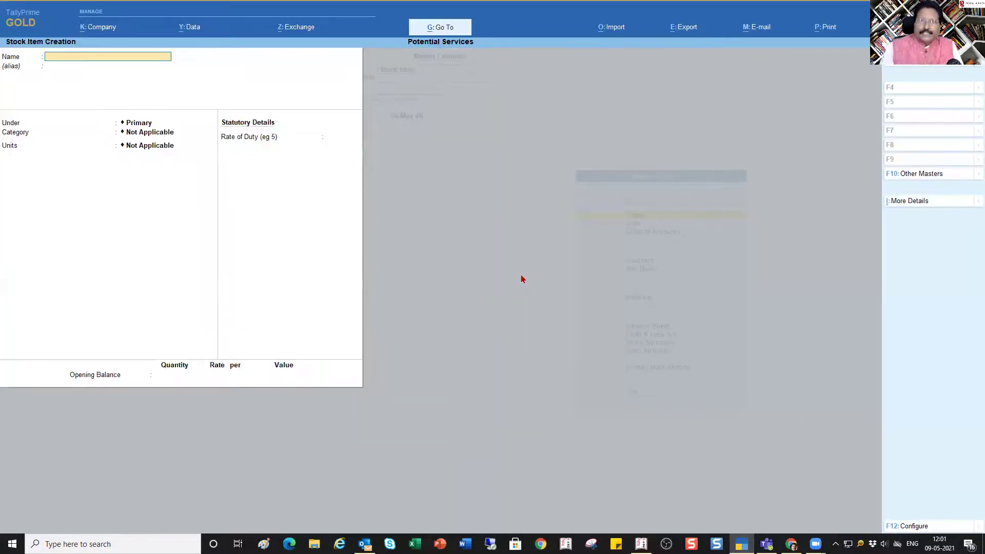
# Quit the empty stock item form and return to stock group creation
pyautogui.press('Escape')
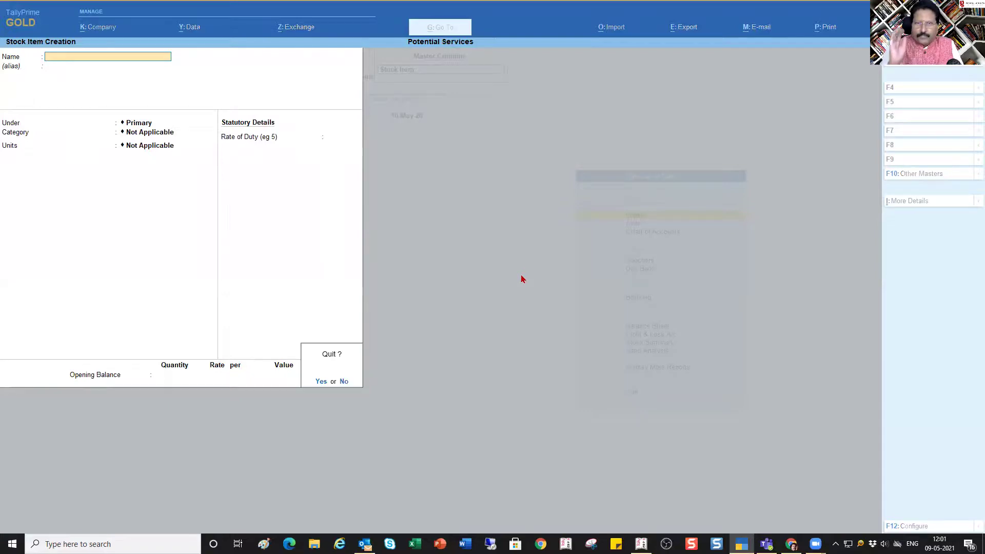
pyautogui.press('Return')
pyautogui.press('Up')
pyautogui.press('Up')
pyautogui.press('Return')
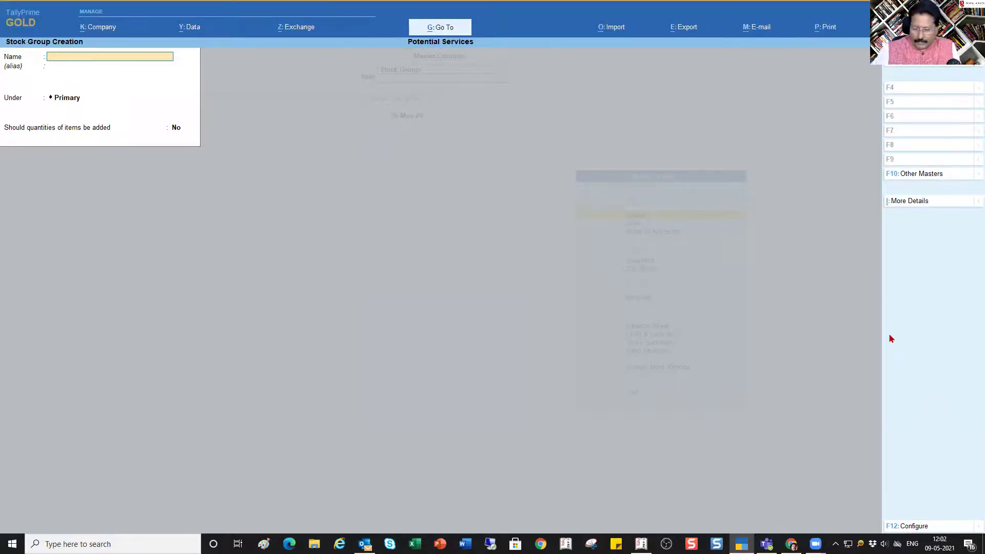
# Switch directly from the open stock group form to the creation of a stock item
pyautogui.click(922, 173)
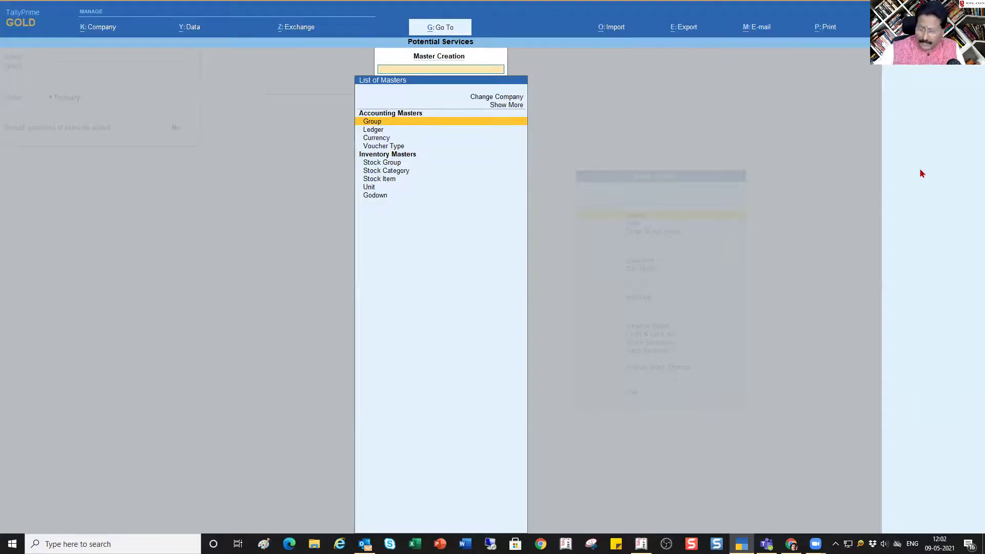
pyautogui.press('Down')
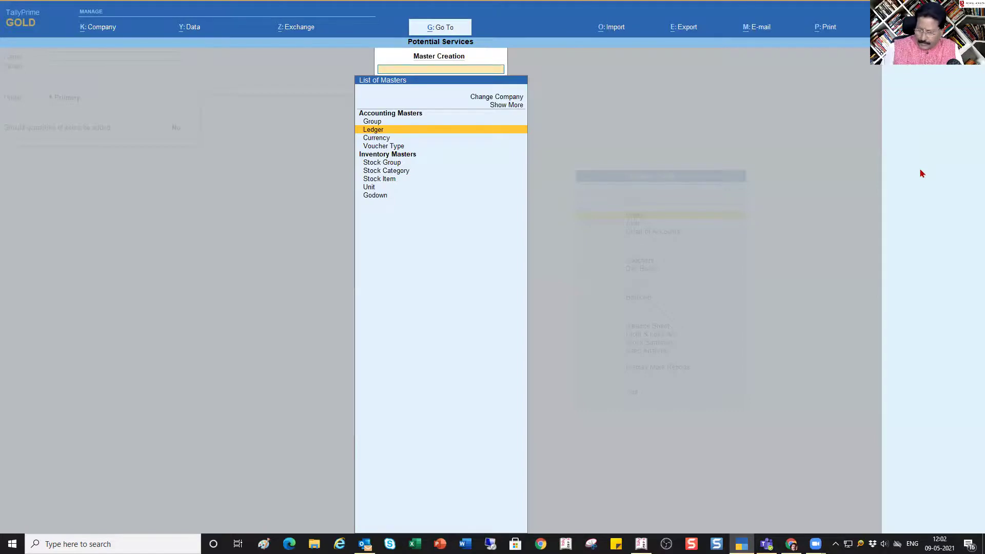
pyautogui.press('Down')
pyautogui.press('Down')
pyautogui.press('Down')
pyautogui.press('Down')
pyautogui.press('Down')
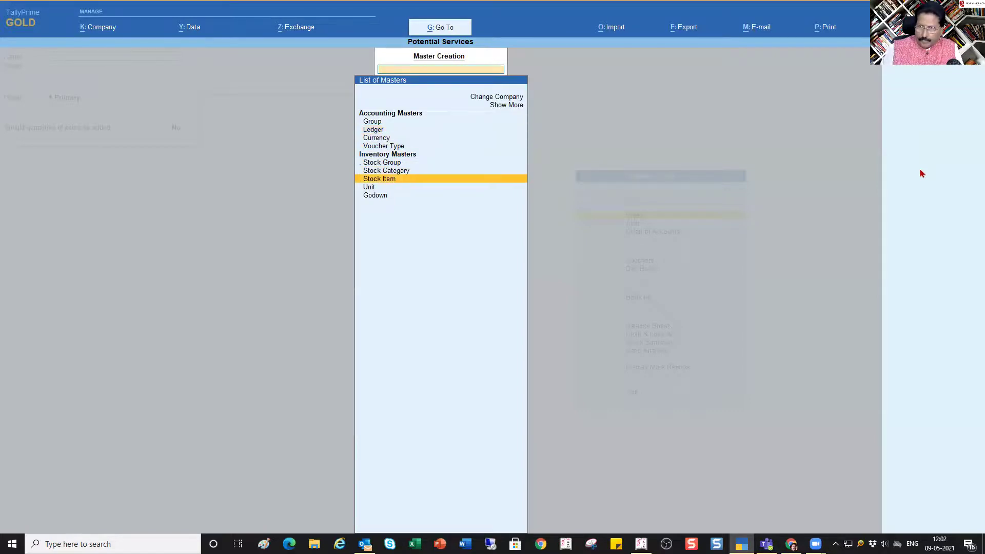
pyautogui.press('Return')
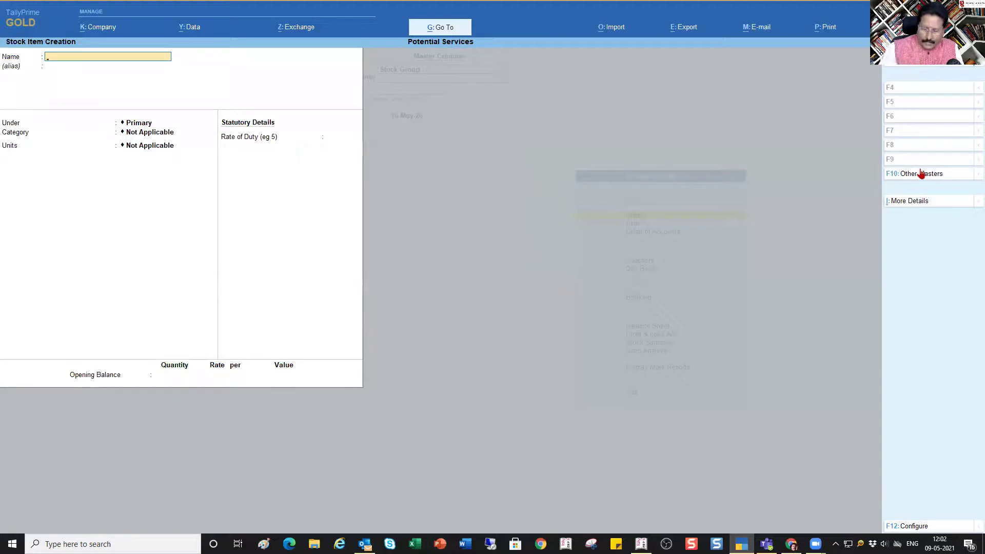
# Name the new item Stock Item, without an alias, and place it under New Inventory Group
pyautogui.write('Stock Item')
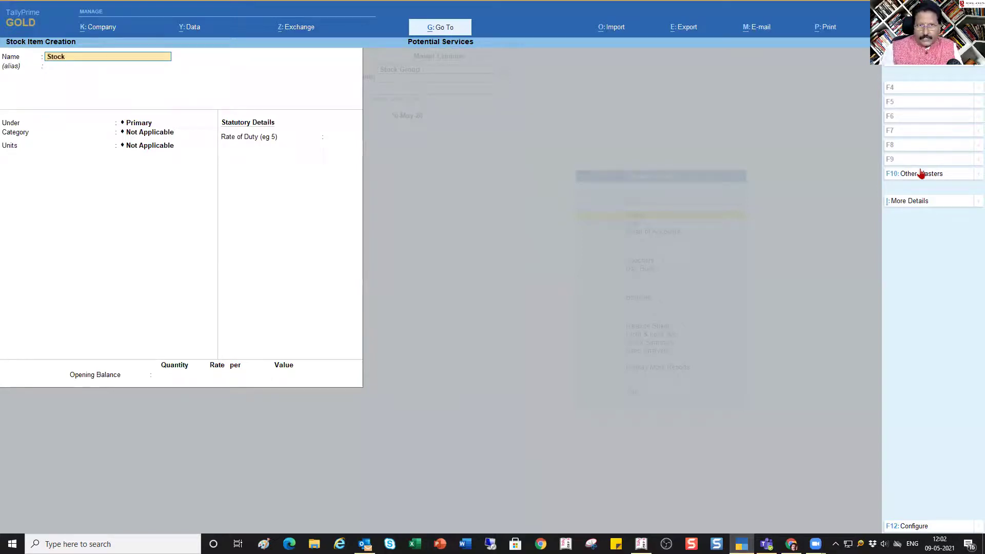
pyautogui.press('Return')
pyautogui.press('Return')
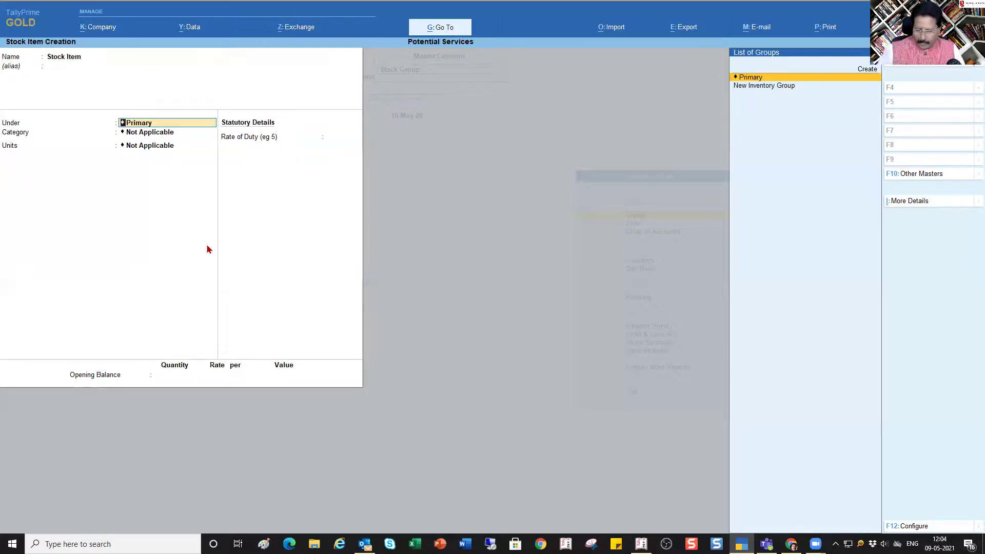
pyautogui.press('Return')
pyautogui.press('Return')
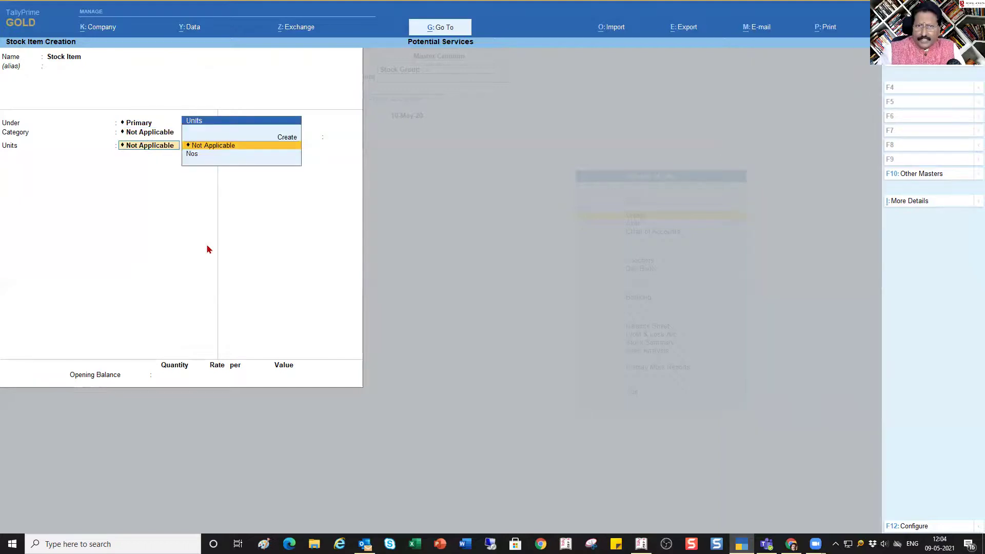
pyautogui.press('BackSpace')
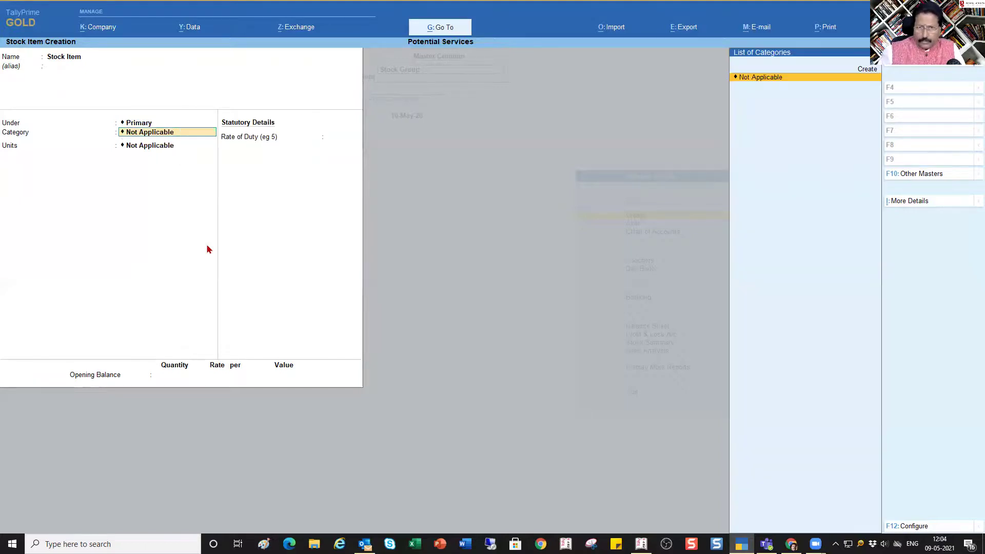
pyautogui.press('BackSpace')
pyautogui.press('Down')
pyautogui.press('Return')
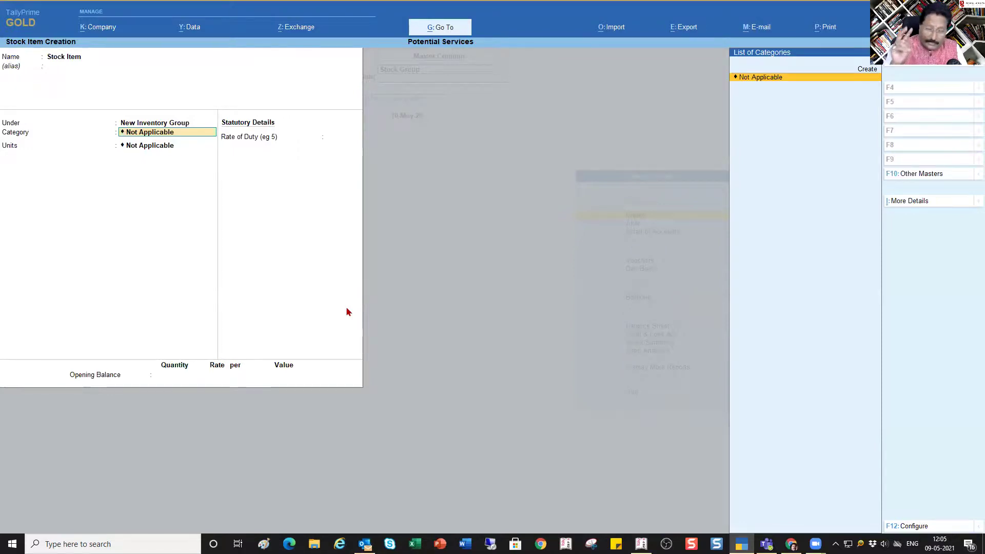
# Set the use of stock categories for stock items to No in the item configuration and save it
pyautogui.press('F12')
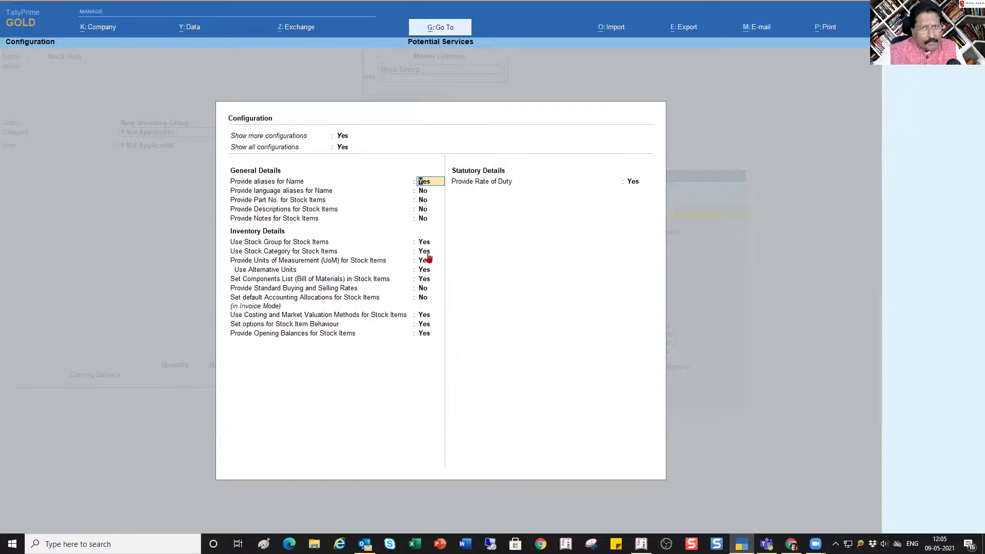
pyautogui.click(427, 253)
pyautogui.press('n')
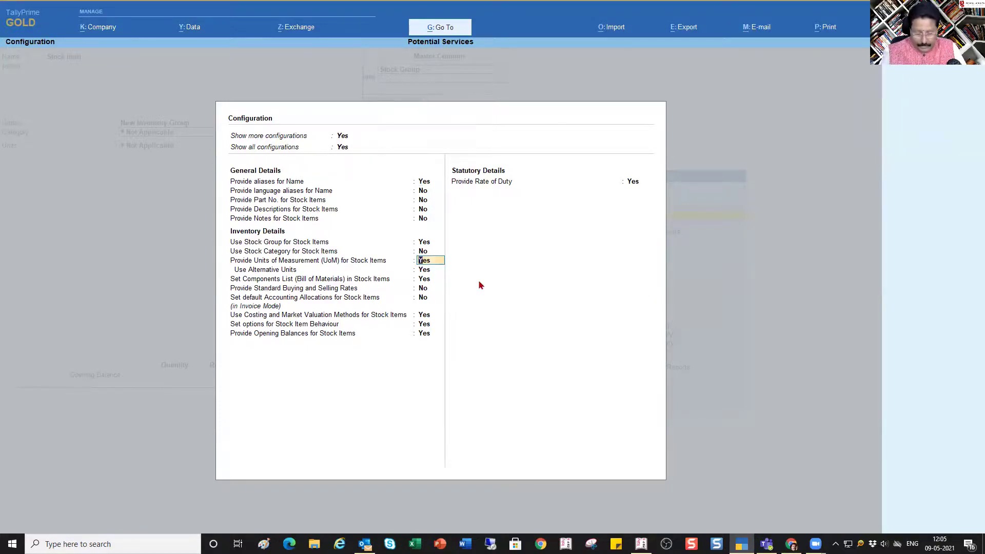
pyautogui.hotkey('ctrl', 'a')
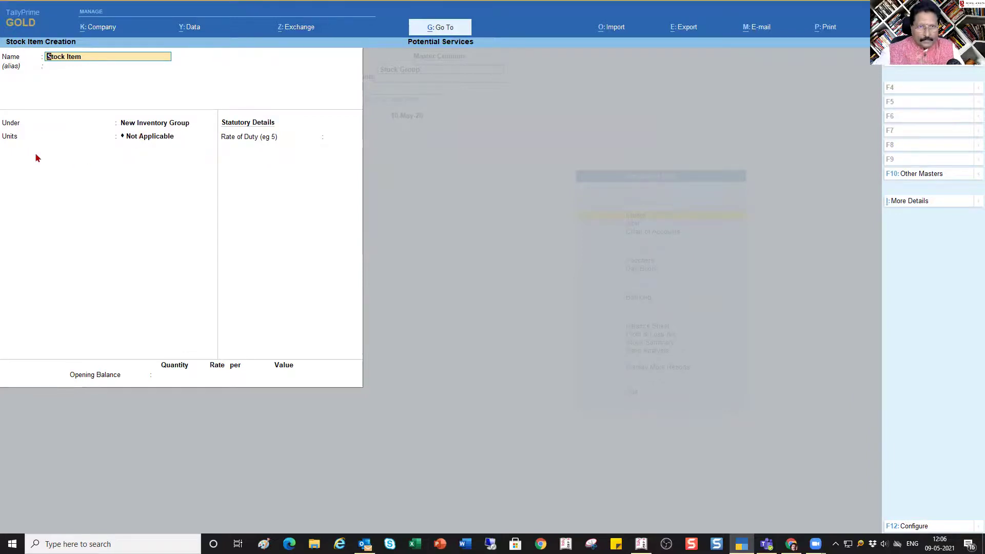
# Keep the item under New Inventory Group and create the simple unit Kgs., formal name Kilograms, with 0 decimal places for it
pyautogui.press('Return')
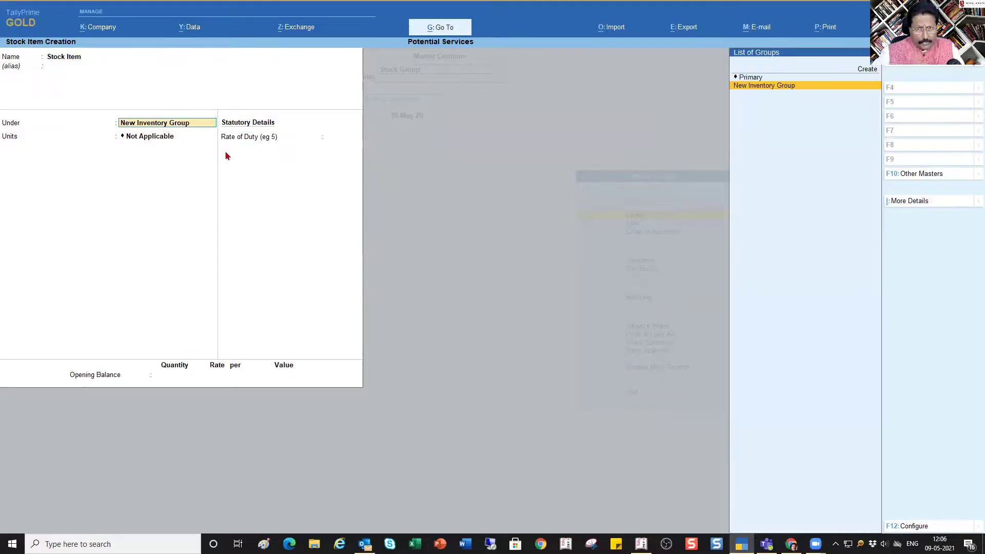
pyautogui.press('Return')
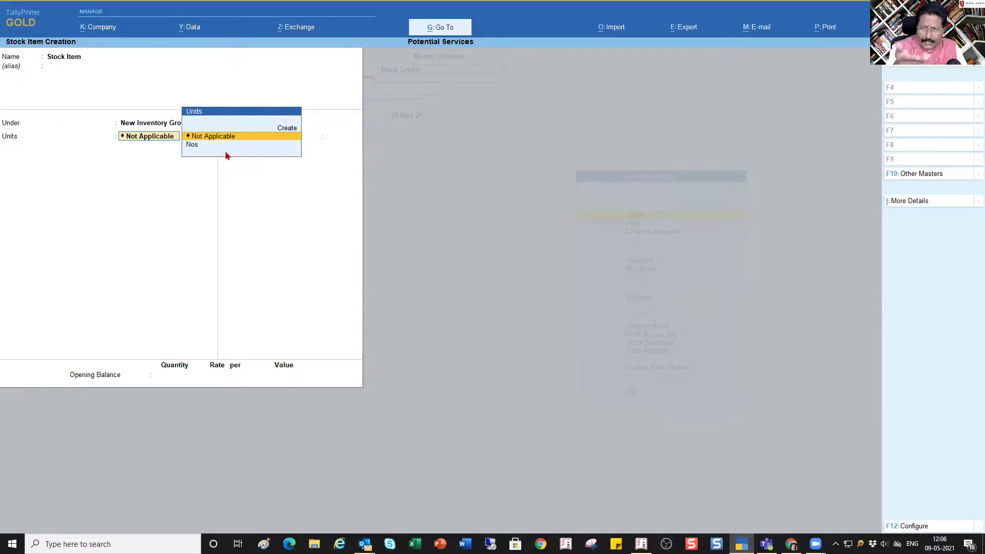
pyautogui.press('Down')
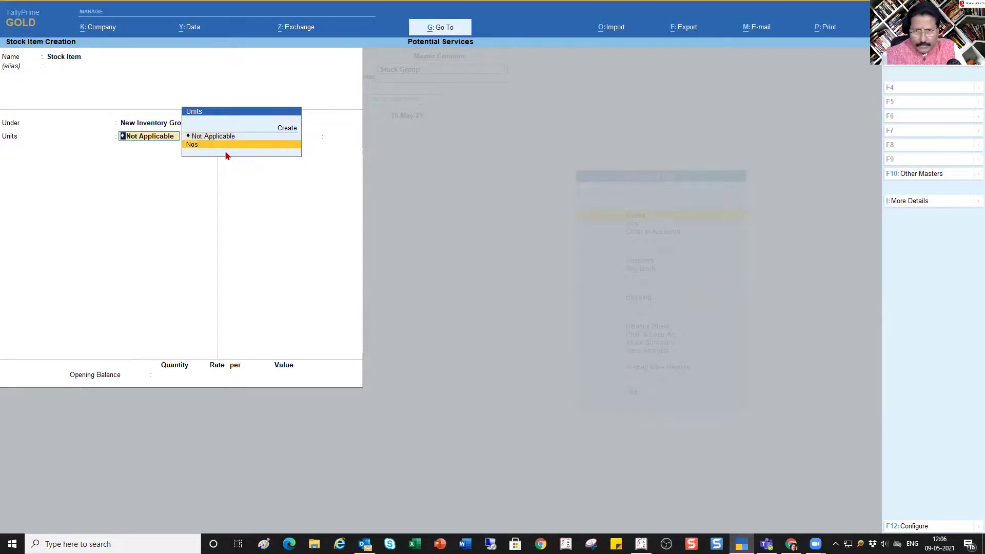
pyautogui.press('Up')
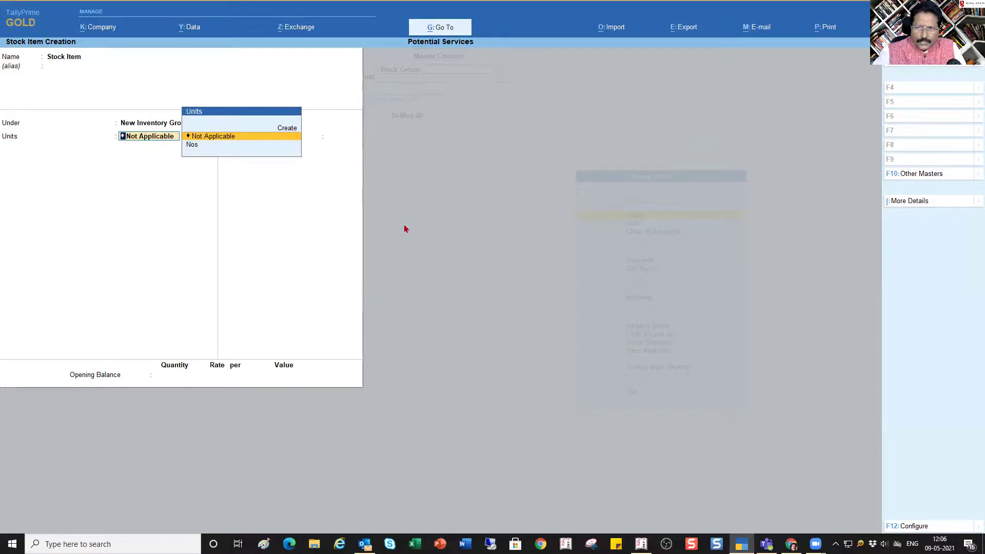
pyautogui.press('Up')
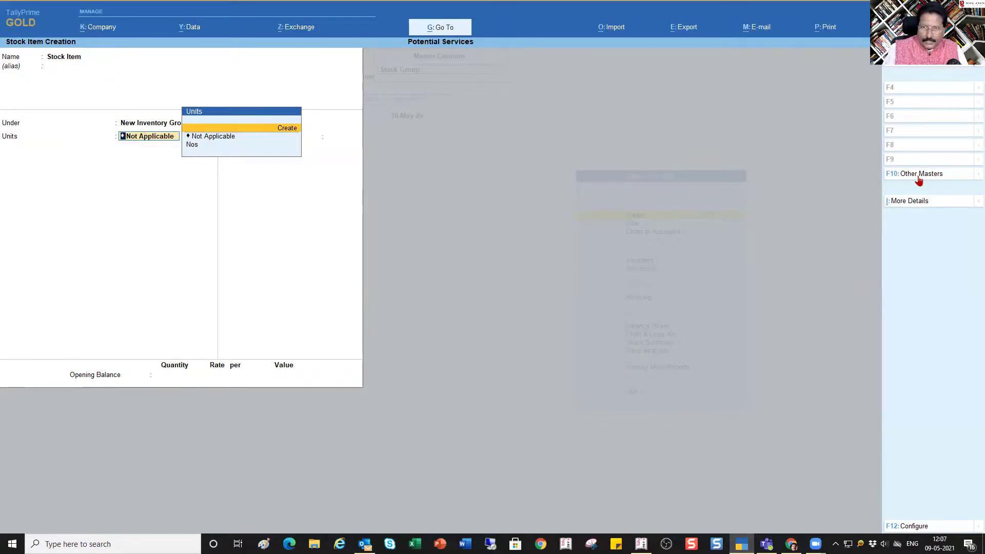
pyautogui.press('Return')
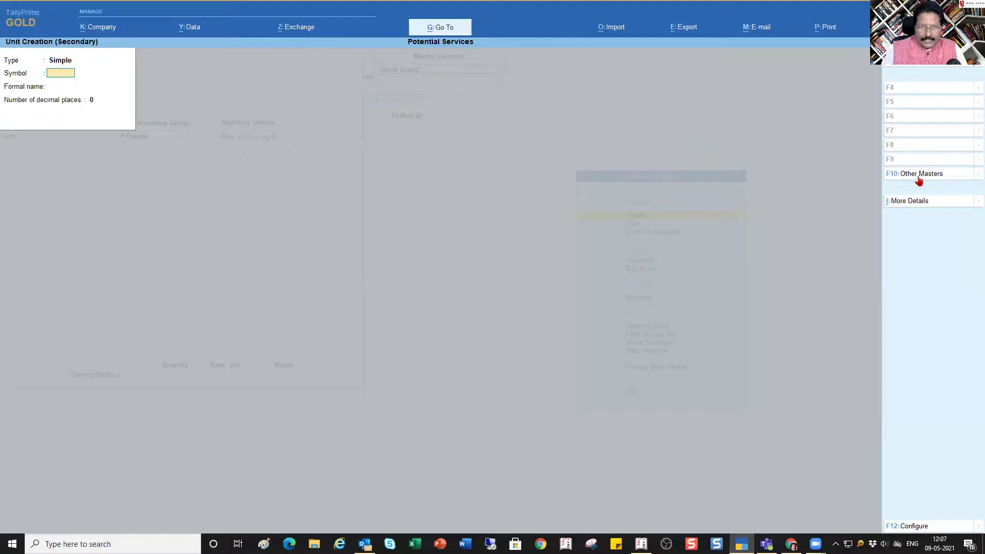
pyautogui.write('Kgs.')
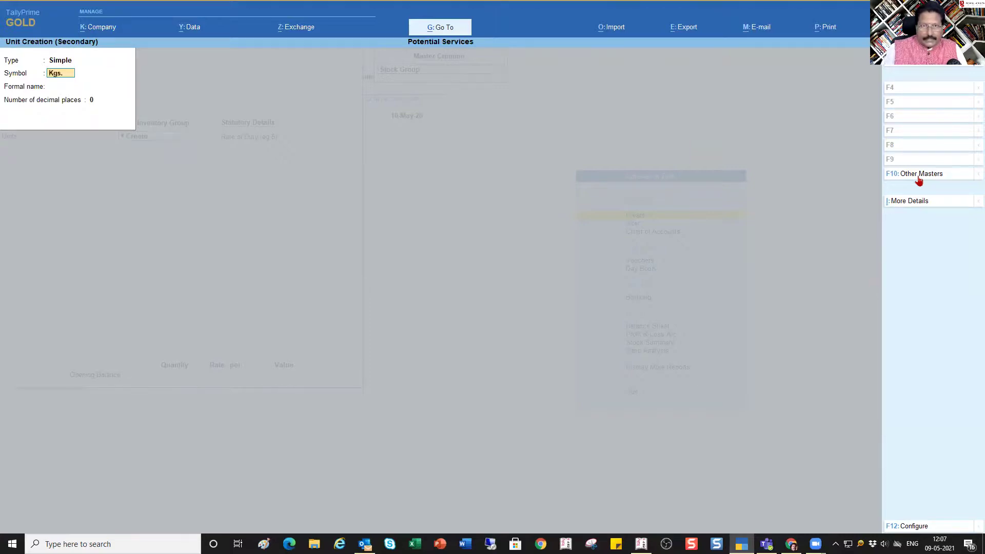
pyautogui.press('Return')
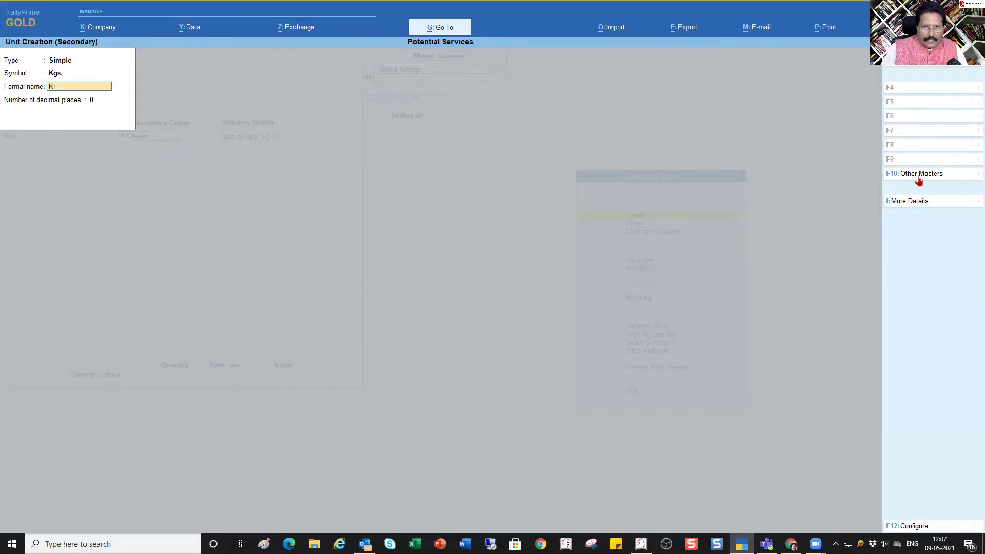
pyautogui.press('Return')
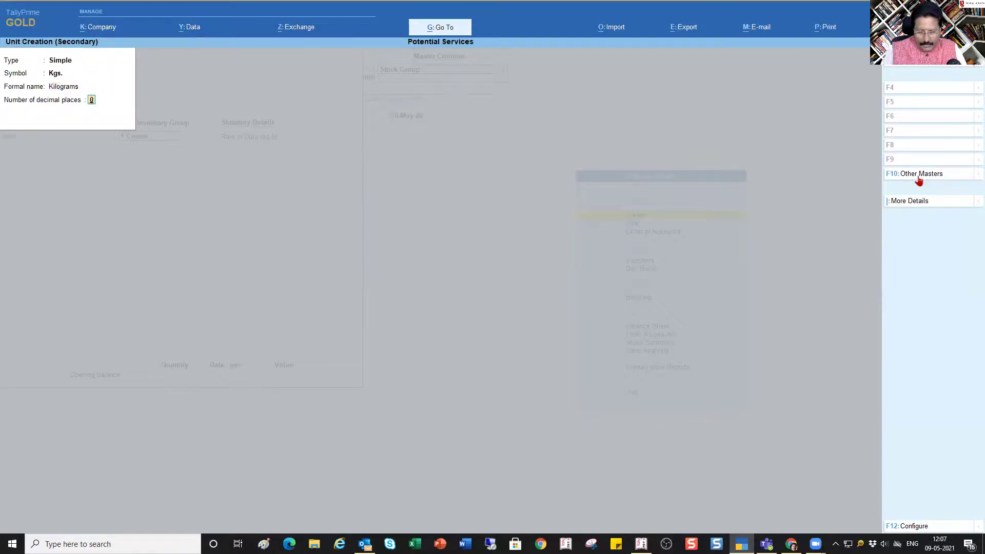
pyautogui.press('Return')
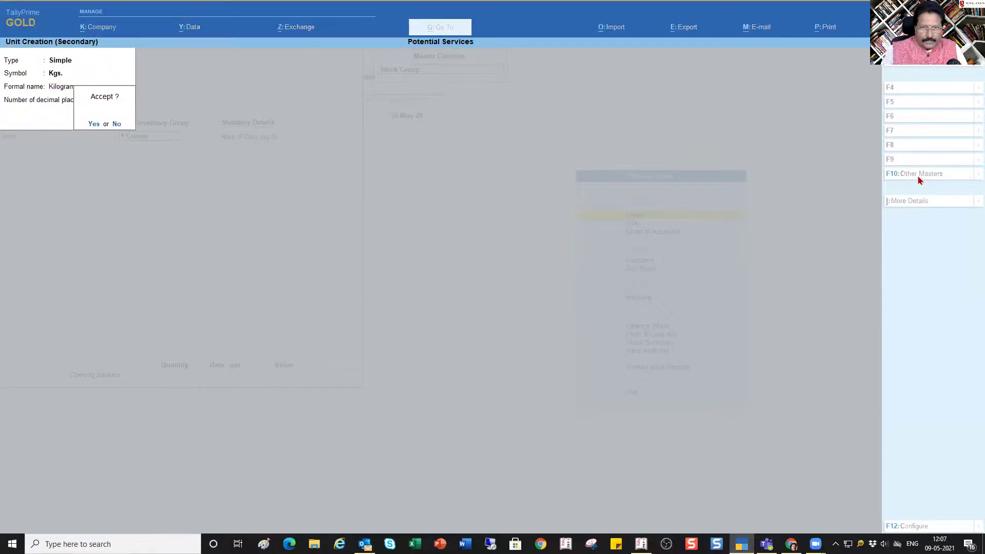
pyautogui.press('Return')
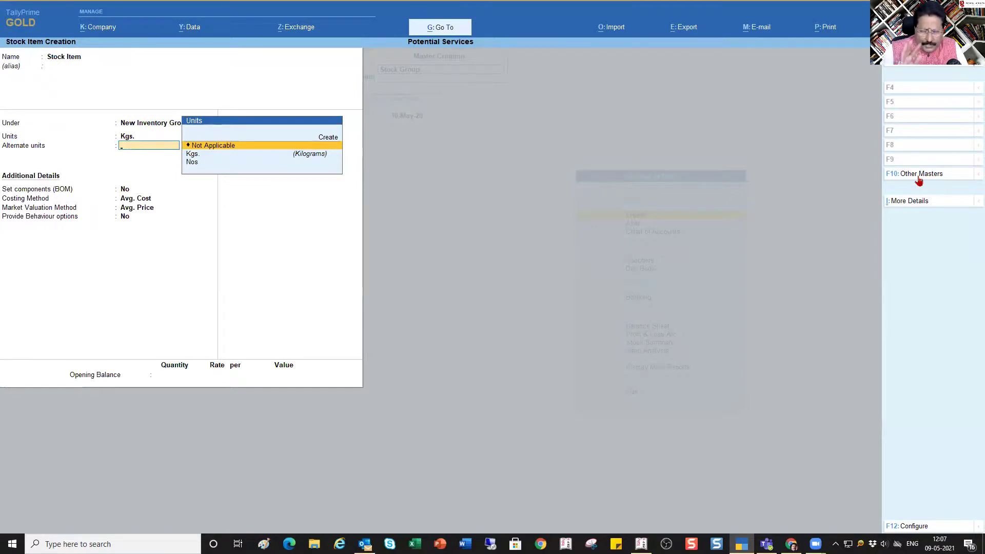
# Set alternative units and the components list (Bill of Materials) to No in the stock item configuration
pyautogui.press('F12')
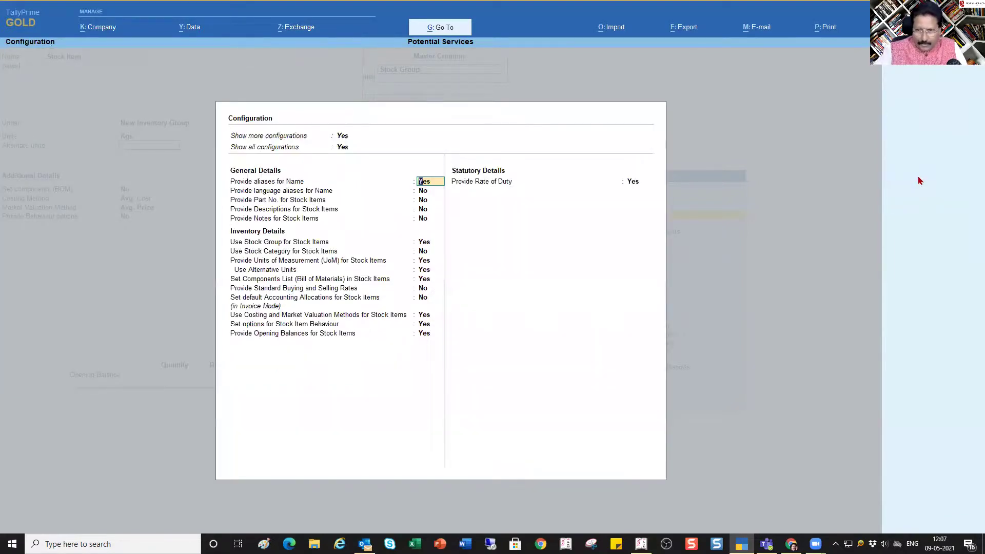
pyautogui.click(424, 269)
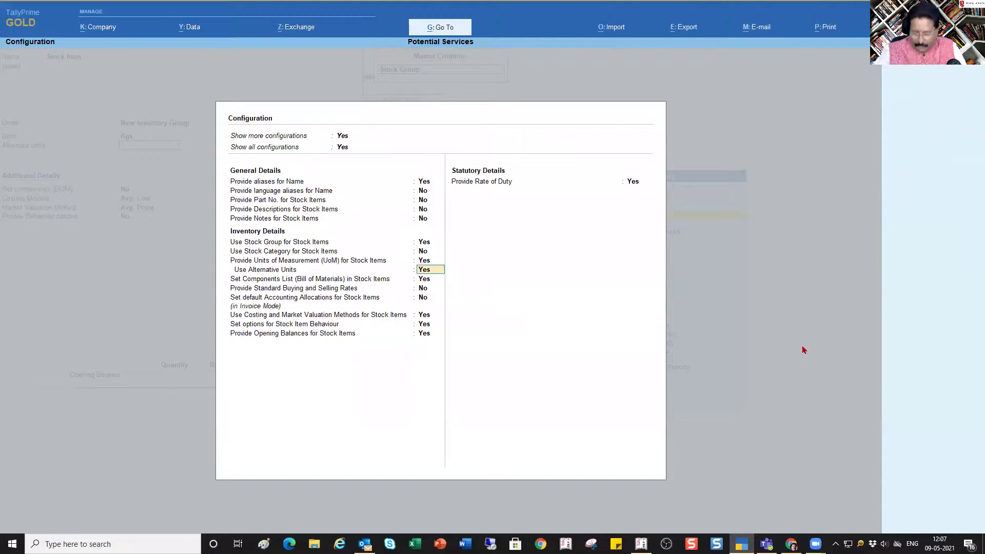
pyautogui.press('n')
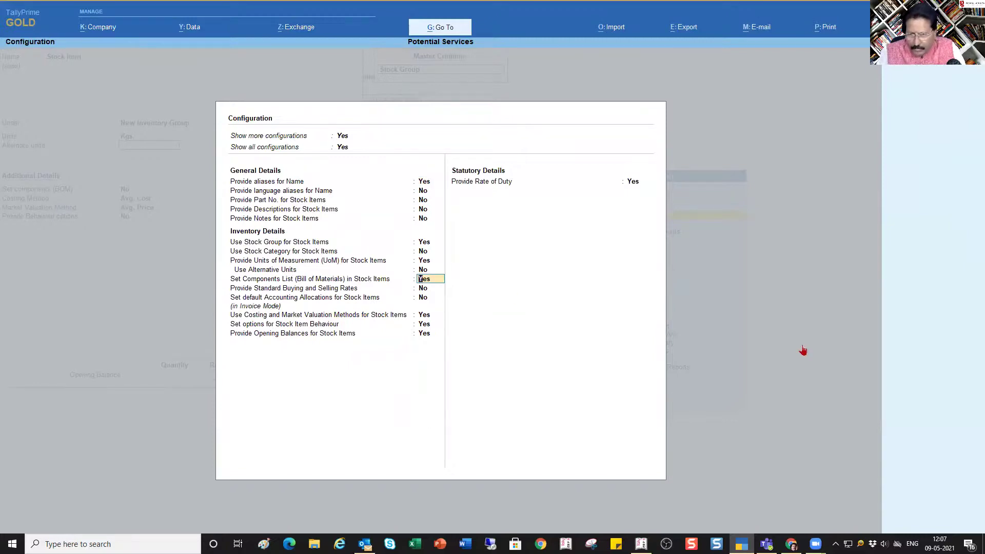
pyautogui.press('n')
pyautogui.press('Return')
pyautogui.press('Return')
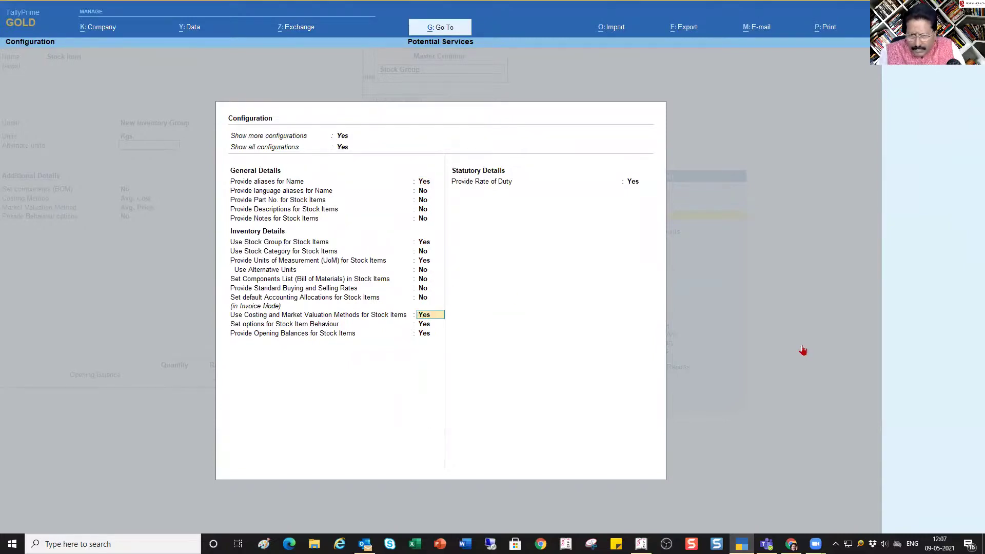
# Set costing and market valuation methods and stock item behaviour options to No, and save the configuration
pyautogui.press('Return')
pyautogui.press('Up')
pyautogui.write('nn')
pyautogui.press('Return')
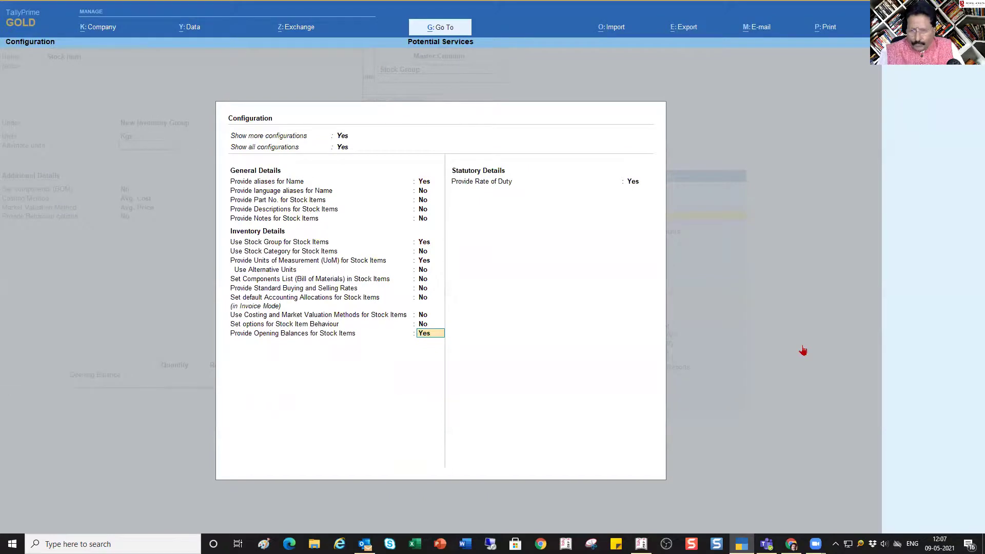
pyautogui.press('Return')
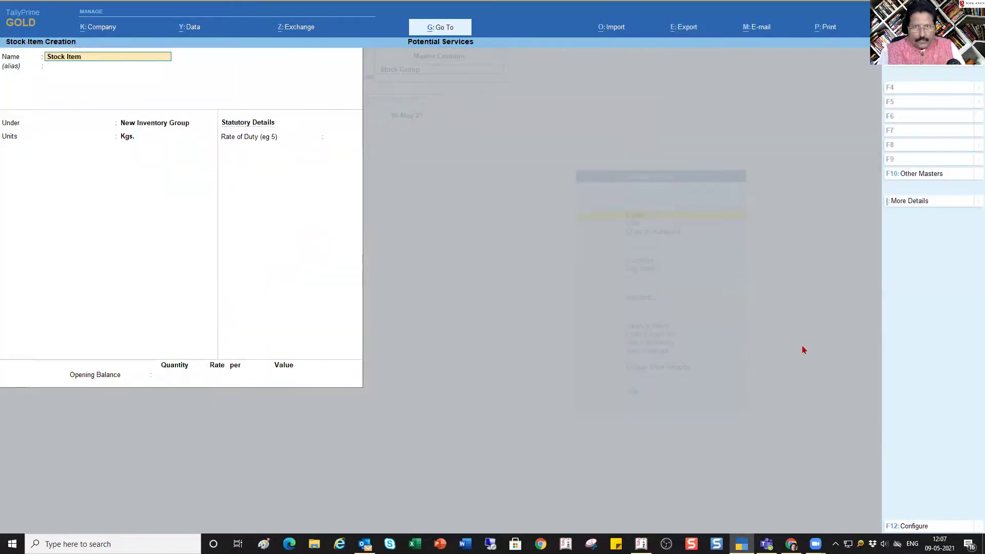
# Save Stock Item under New Inventory Group with Kgs. as its unit, duty rate 0 and no opening balance
pyautogui.press('Return')
pyautogui.press('Return')
pyautogui.press('Return')
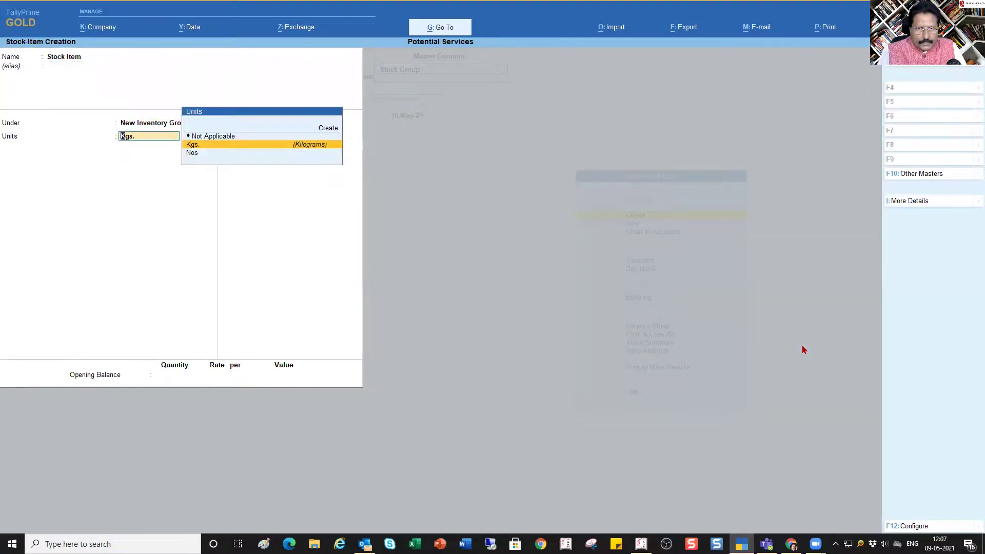
pyautogui.press('Return')
pyautogui.press('Return')
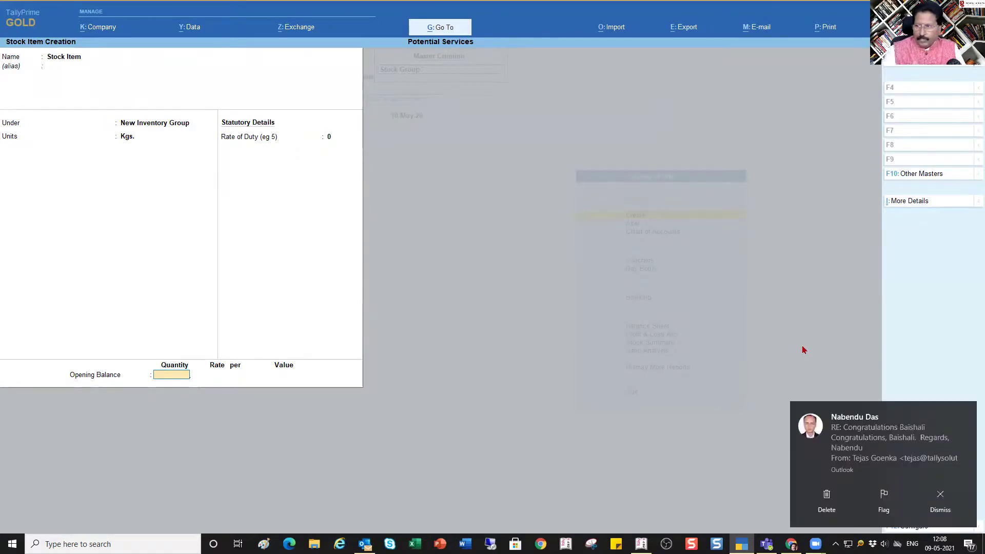
pyautogui.click(968, 412)
pyautogui.click(620, 279)
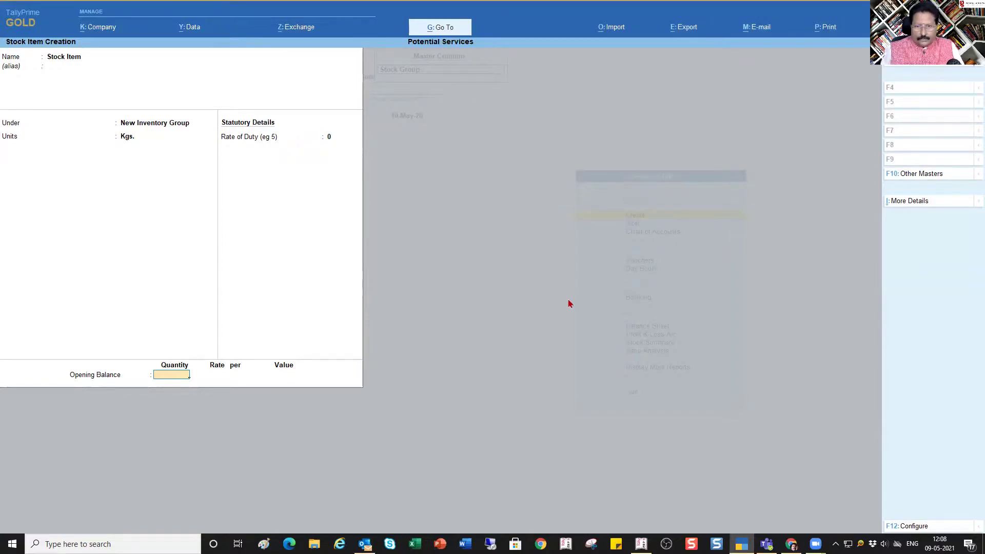
pyautogui.press('Return')
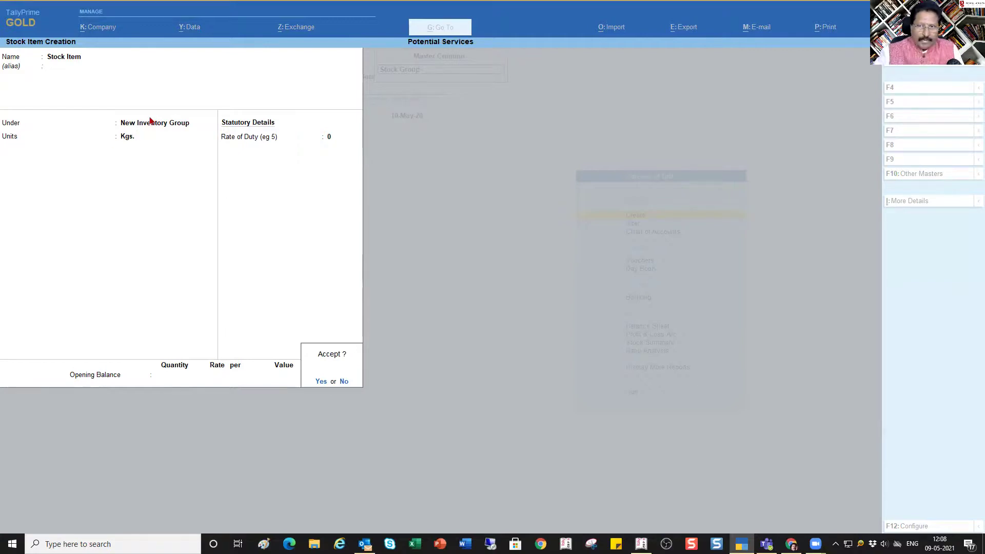
pyautogui.press('Return')
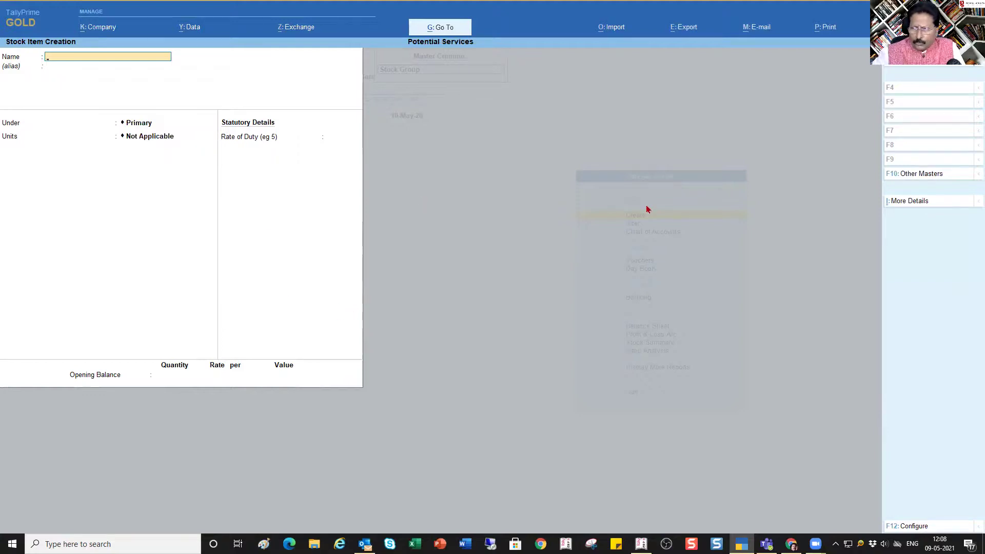
# Switch directly from the empty stock item form to the creation of a godown
pyautogui.click(929, 175)
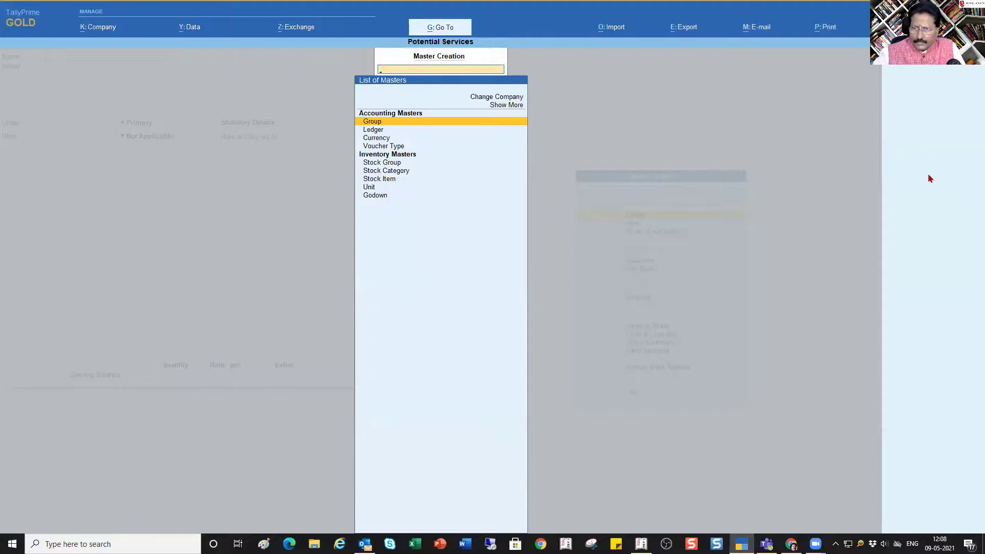
pyautogui.press('Down')
pyautogui.press('Down')
pyautogui.press('Down')
pyautogui.press('Down')
pyautogui.press('Down')
pyautogui.press('Down')
pyautogui.press('Down')
pyautogui.press('Down')
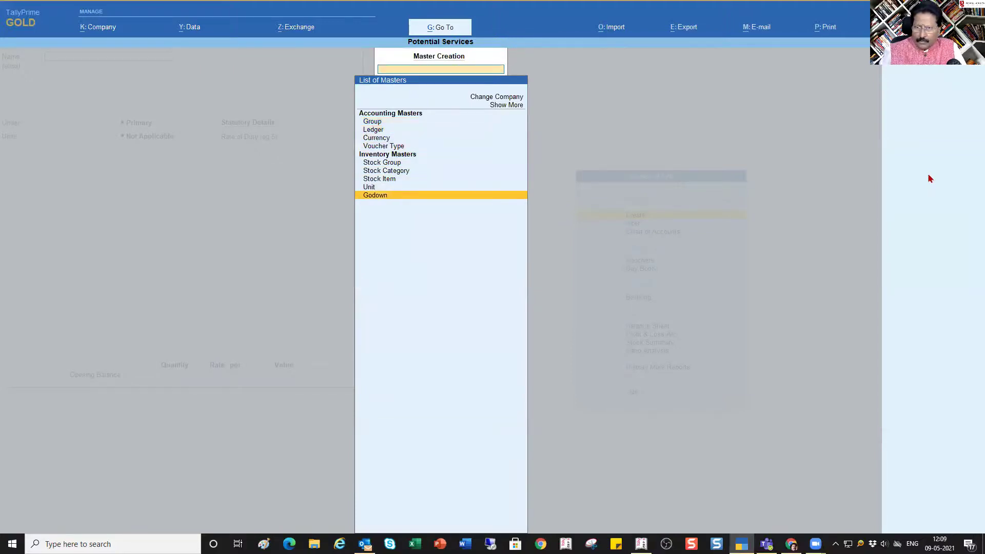
pyautogui.press('Return')
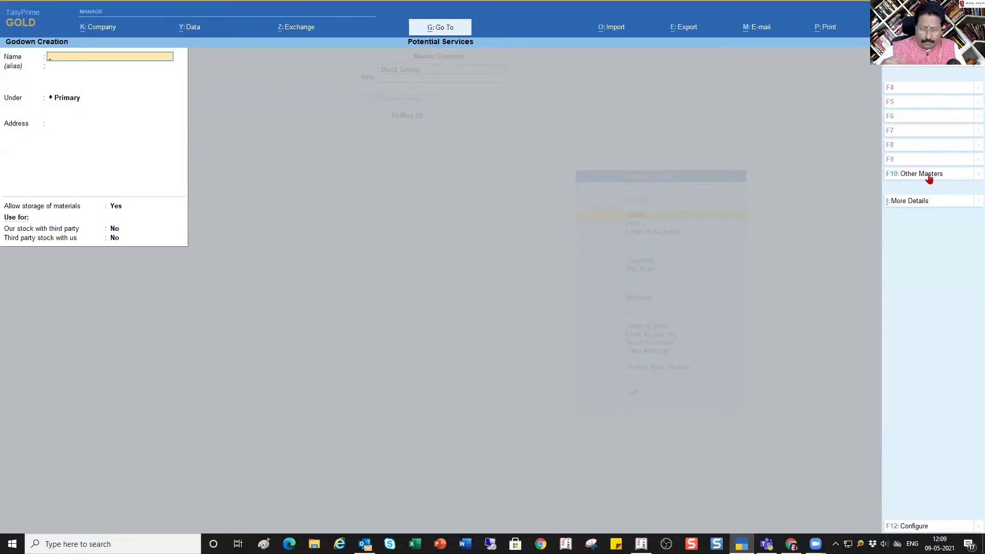
# Quit the empty godown form, return to the Gateway of Tally and reopen the list of masters for creation
pyautogui.press('Escape')
pyautogui.press('y')
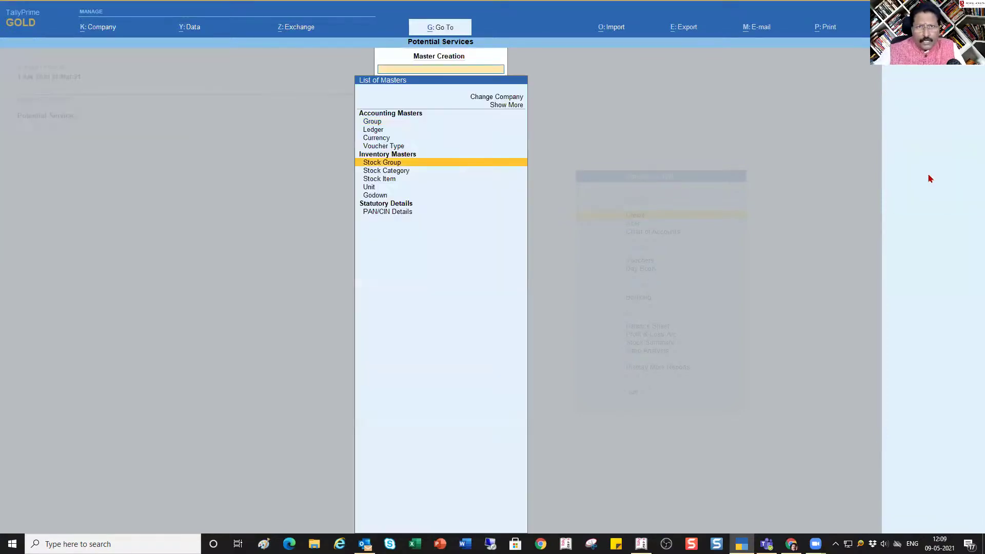
pyautogui.press('Escape')
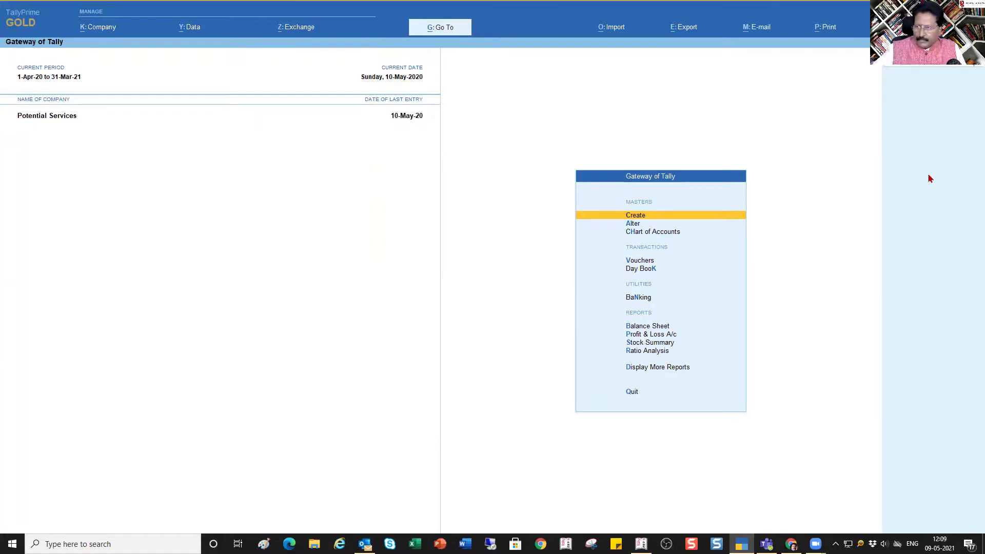
pyautogui.press('Return')
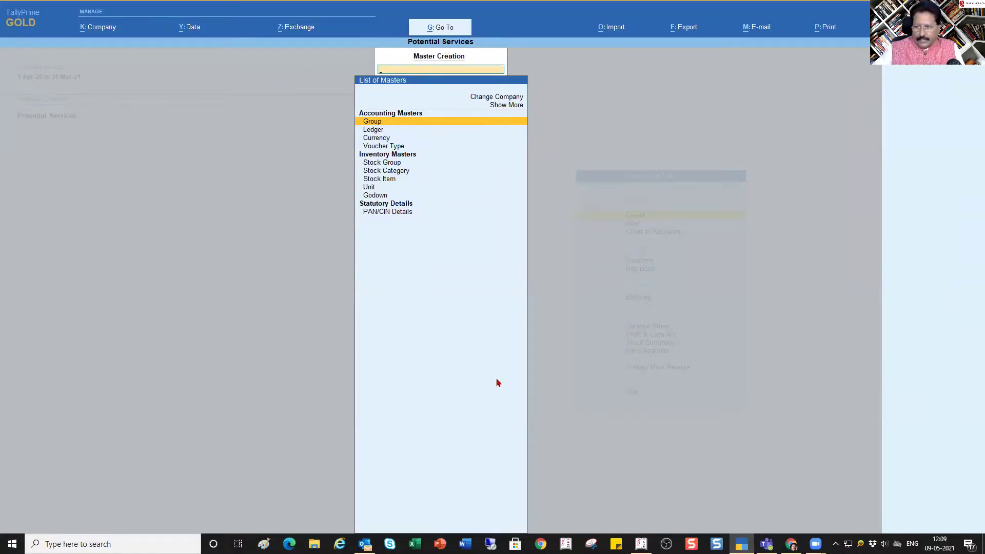
# Switch to Tally.ERP 9 and leave its accounting features to return to the Gateway of Tally
pyautogui.click(641, 544)
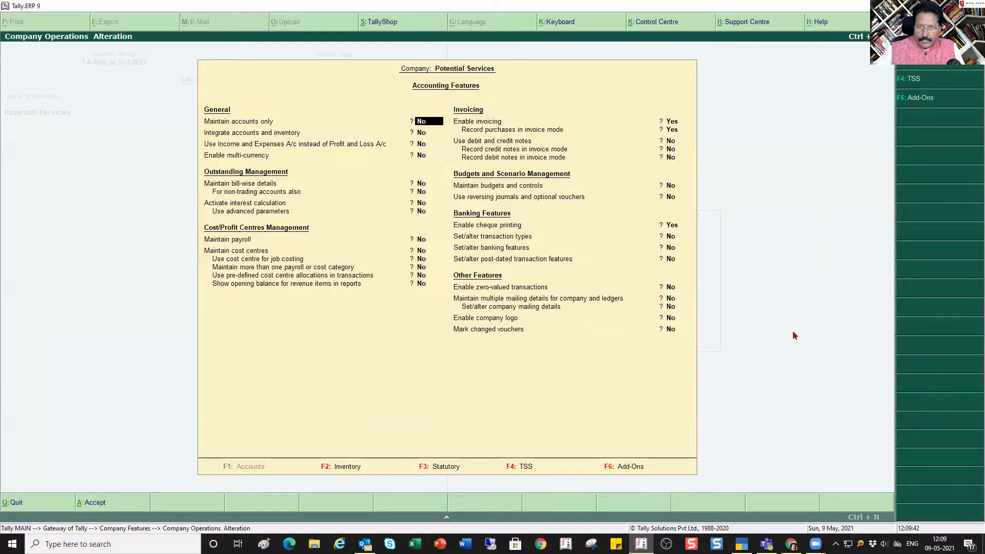
pyautogui.press('Escape')
pyautogui.press('Escape')
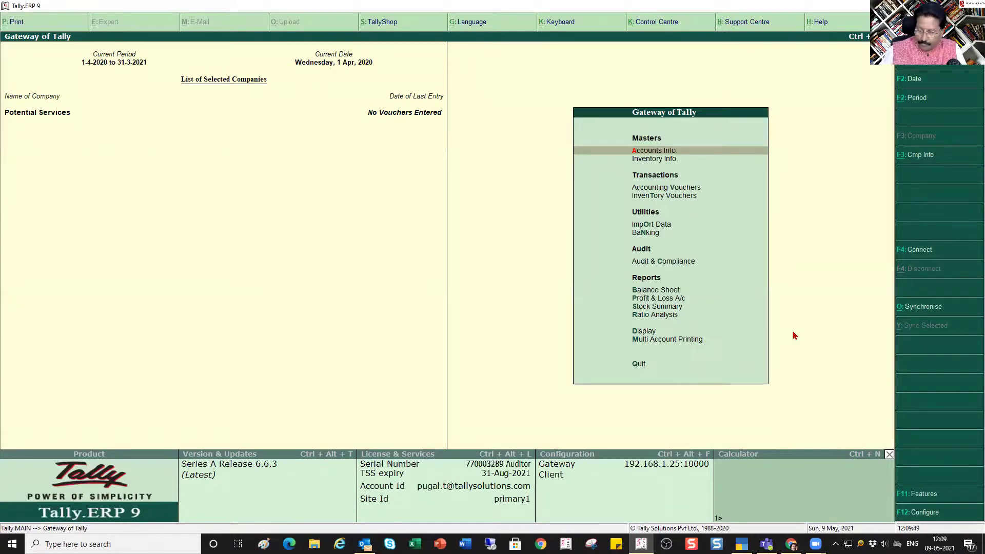
# Set Maintain accounts only to Yes in the accounting features of Potential Services, save, and return to the Gateway
pyautogui.press('F11')
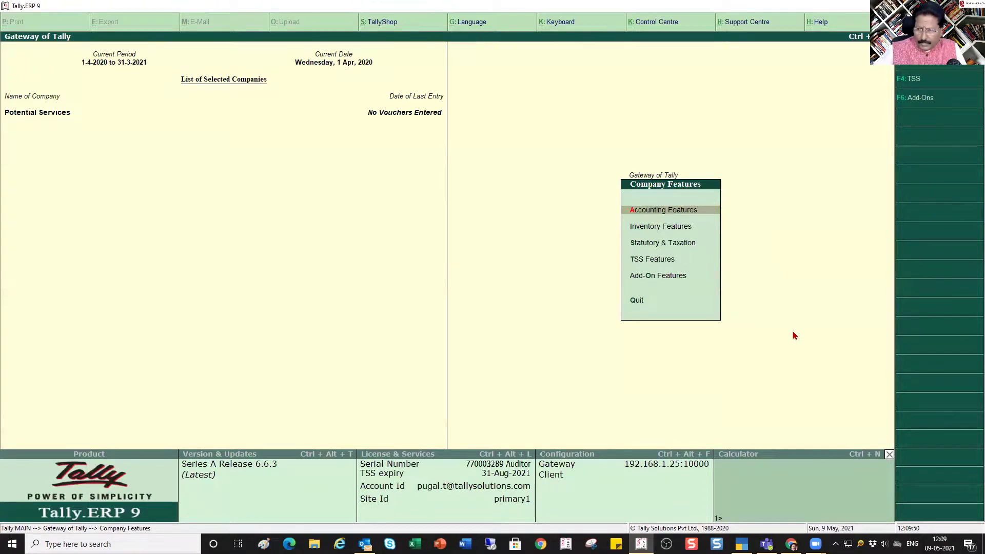
pyautogui.press('Down')
pyautogui.press('Up')
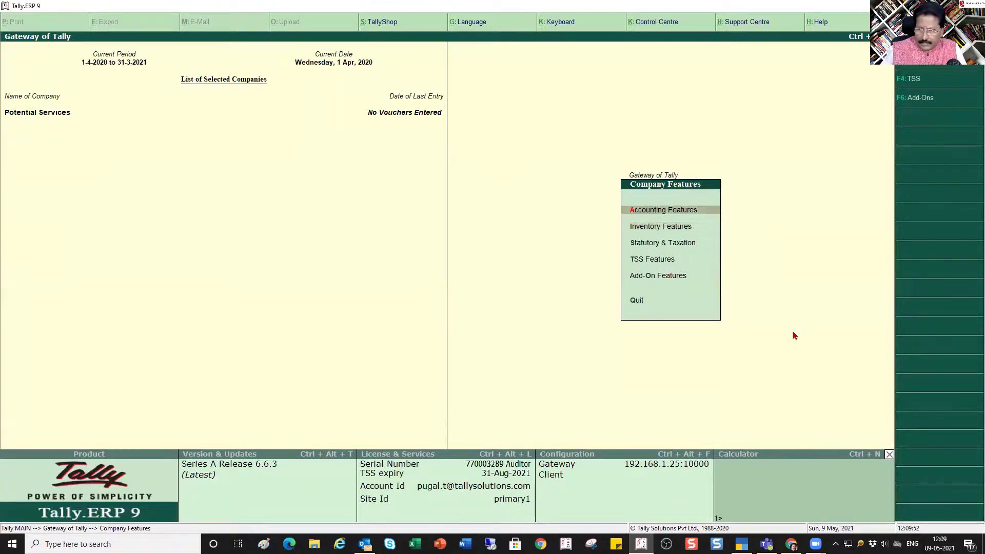
pyautogui.press('Return')
pyautogui.press('y')
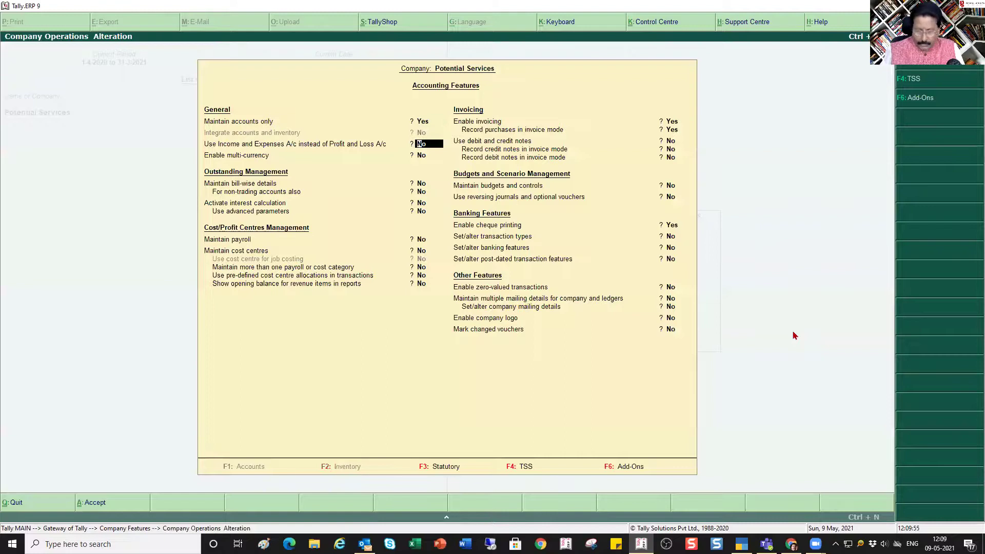
pyautogui.hotkey('ctrl', 'a')
pyautogui.press('Escape')
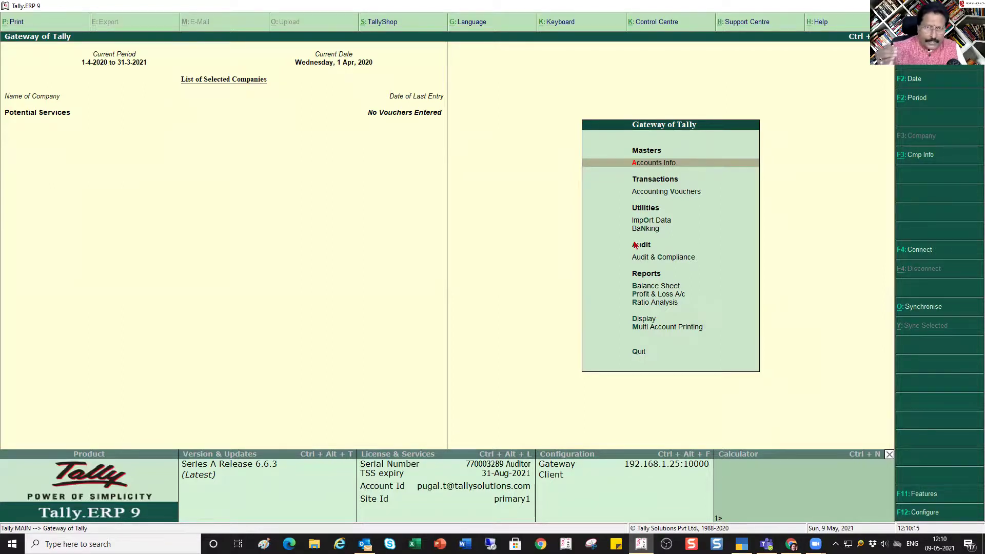
# Set Maintain accounts only to No in the accounting features of Potential Services, save, and return to the Gateway of Tally
pyautogui.press('F11')
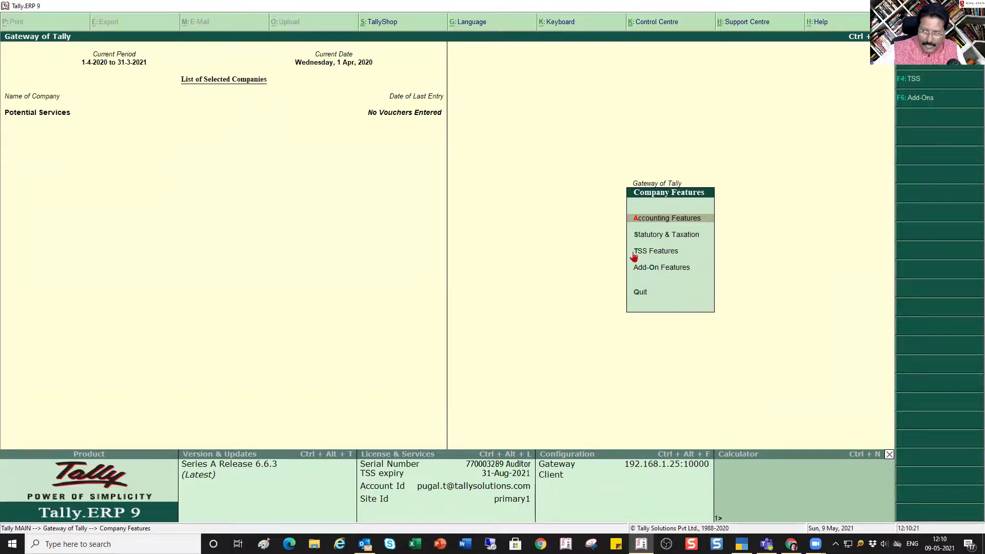
pyautogui.press('Return')
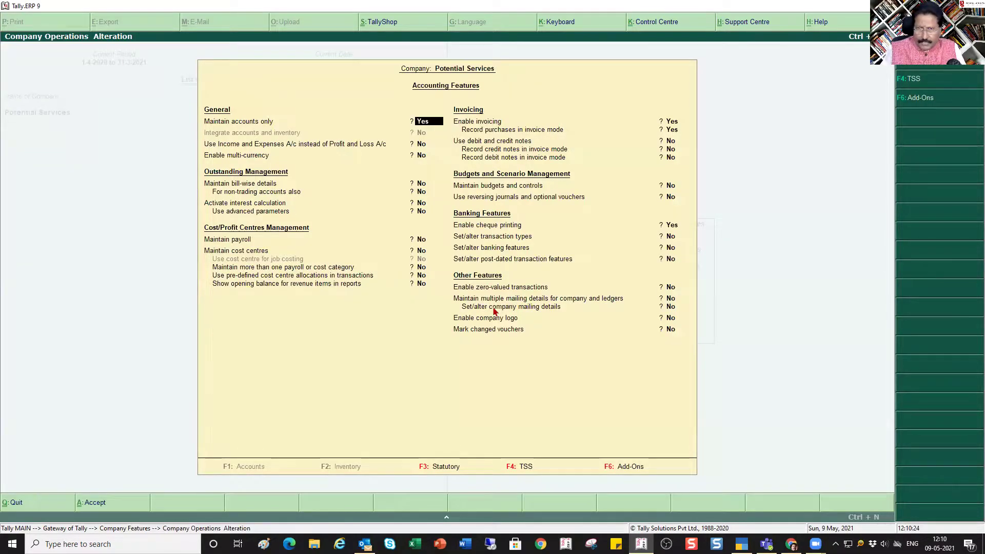
pyautogui.press('n')
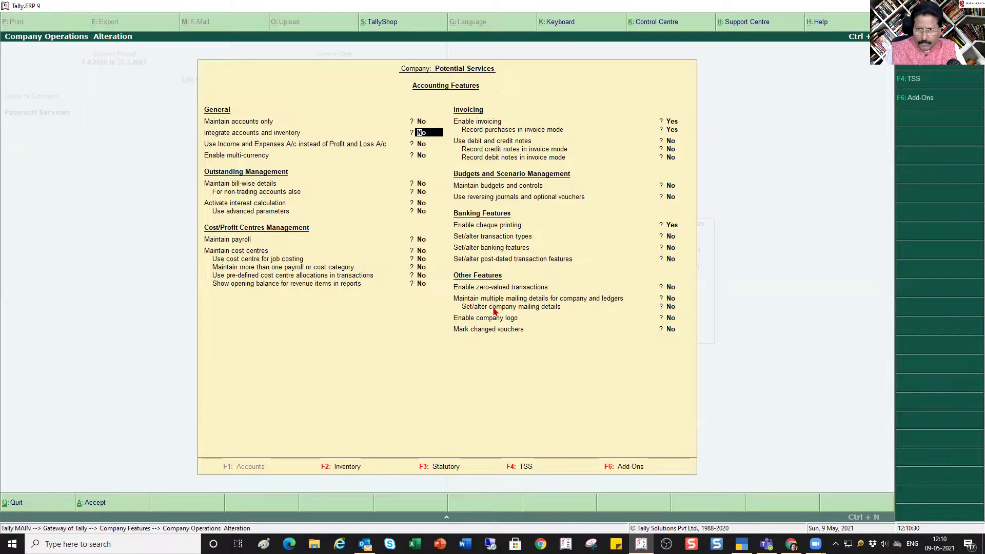
pyautogui.hotkey('ctrl', 'a')
pyautogui.press('Down')
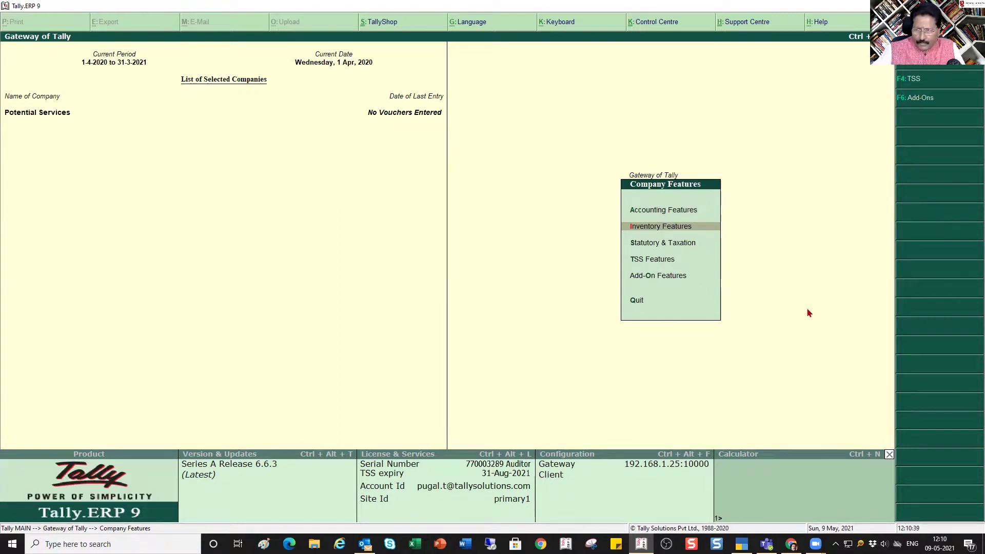
pyautogui.press('Escape')
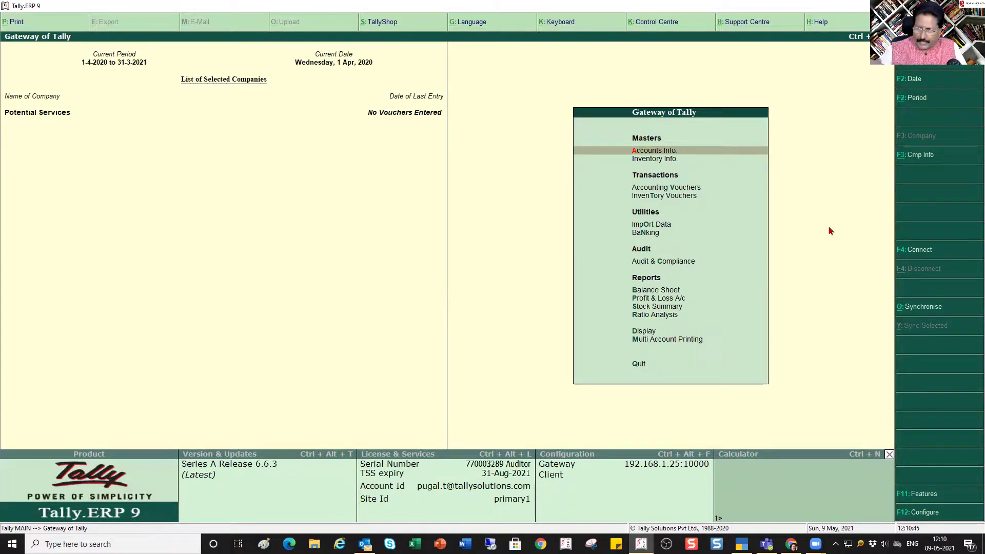
# Examine the masters offered under Inventory Info and the company features list, and return to the Gateway of Tally
pyautogui.press('Down')
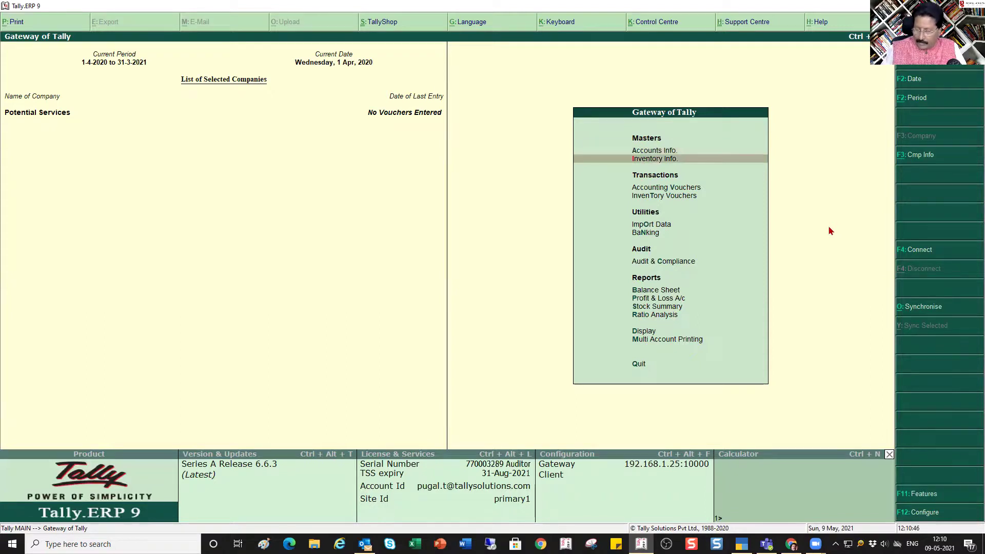
pyautogui.press('Return')
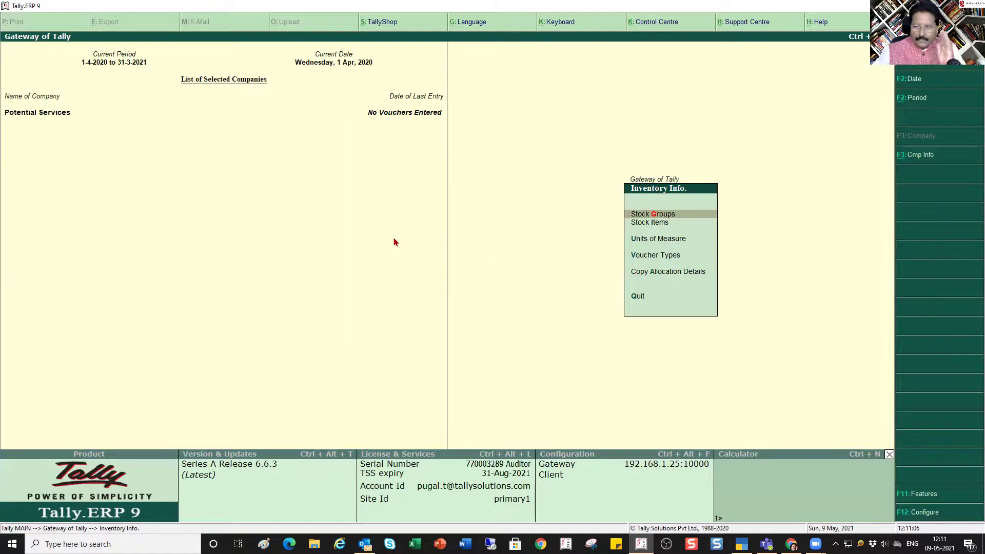
pyautogui.press('F11')
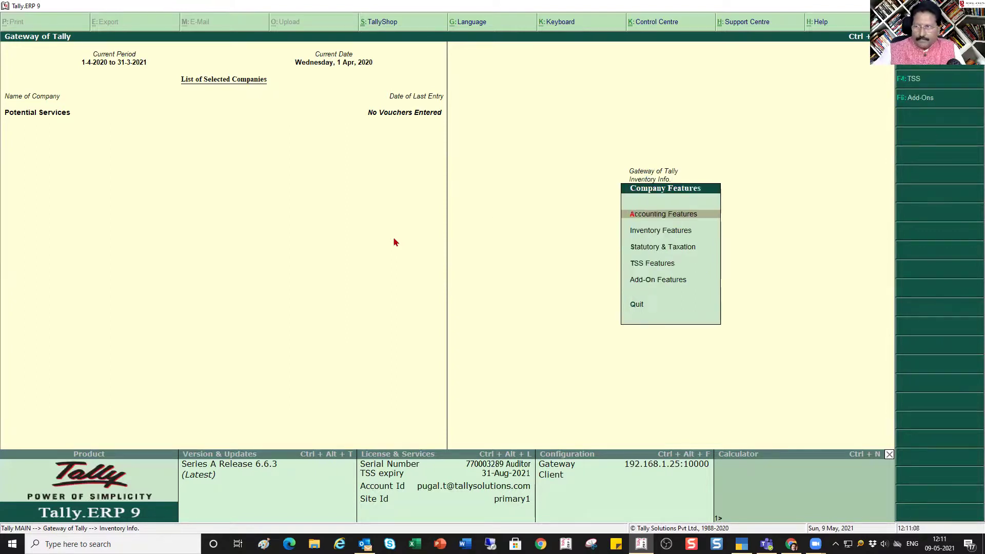
pyautogui.press('Escape')
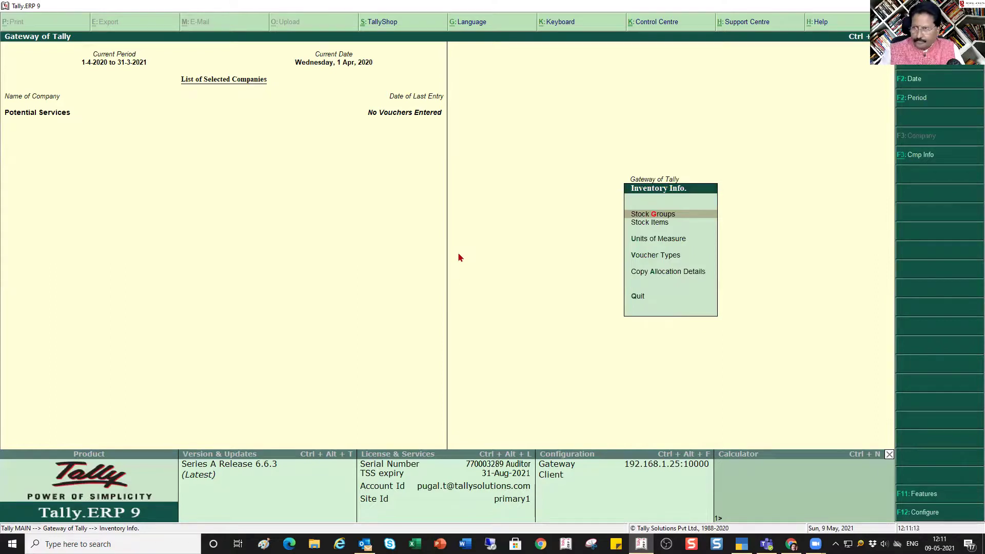
pyautogui.press('Escape')
# Set Maintain multiple Godowns to Yes in the inventory features of Potential Services and save
pyautogui.press('F11')
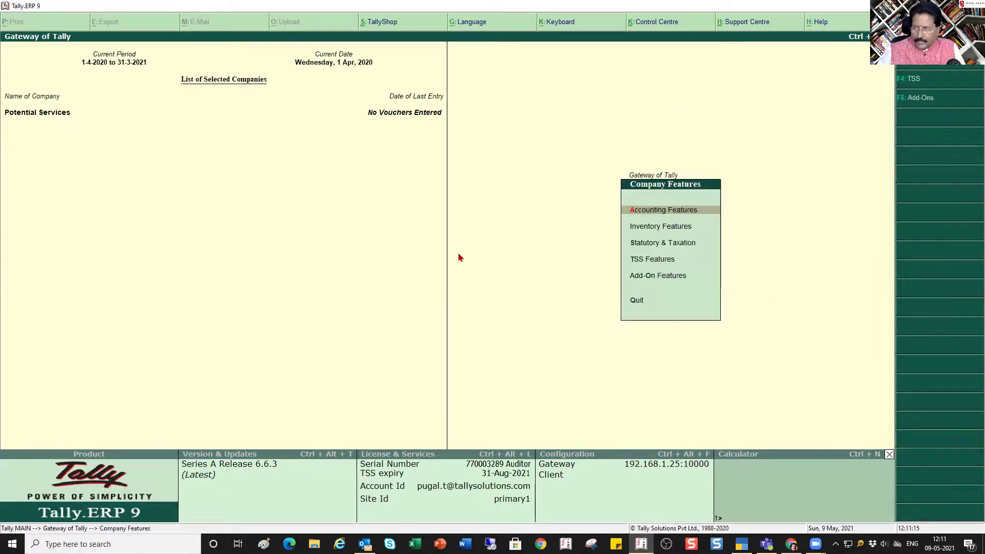
pyautogui.press('Down')
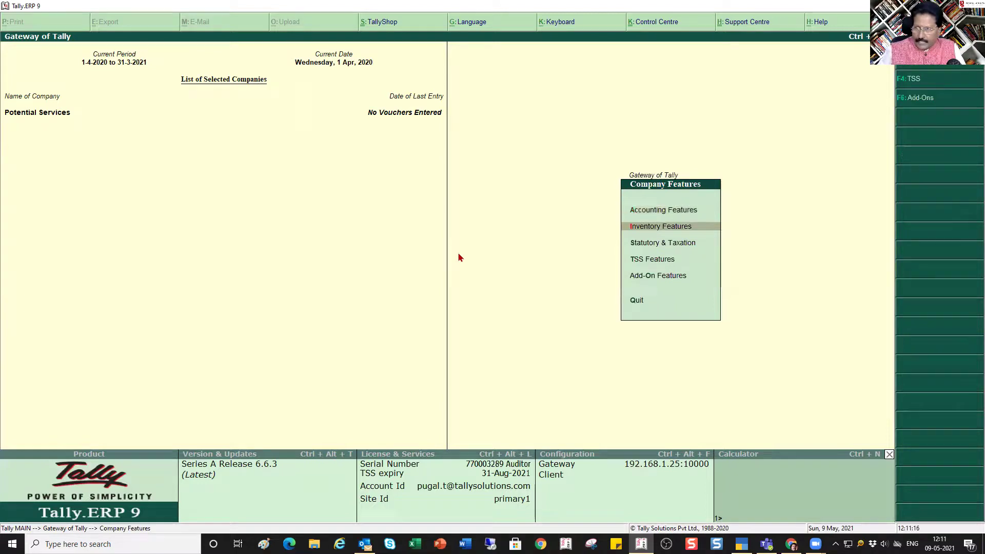
pyautogui.press('Return')
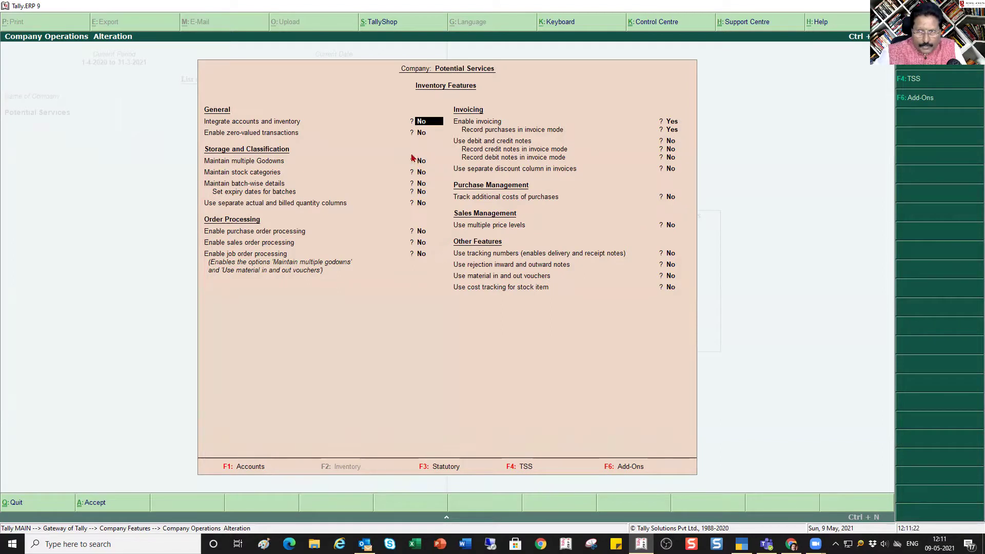
pyautogui.press('Down')
pyautogui.press('Down')
pyautogui.press('y')
pyautogui.press('Return')
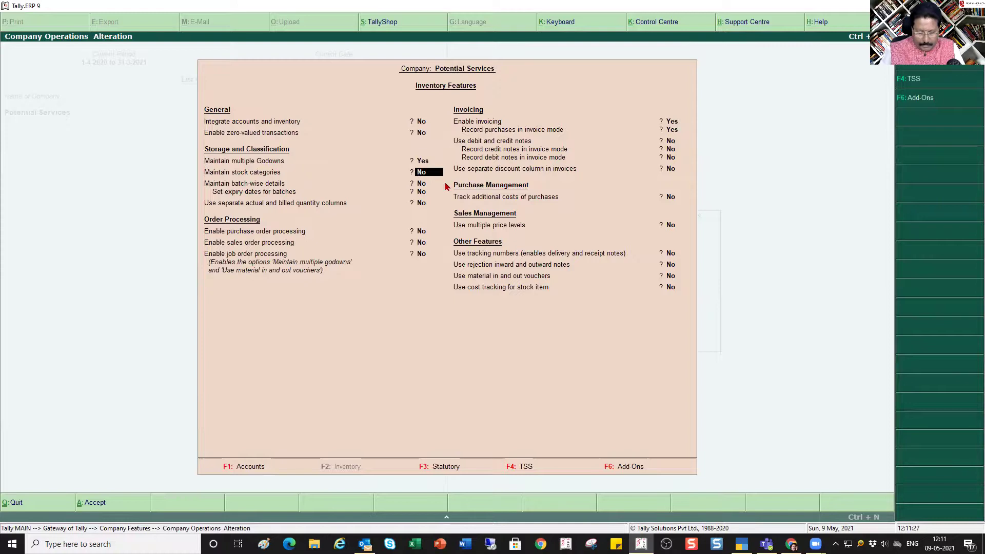
pyautogui.hotkey('ctrl', 'a')
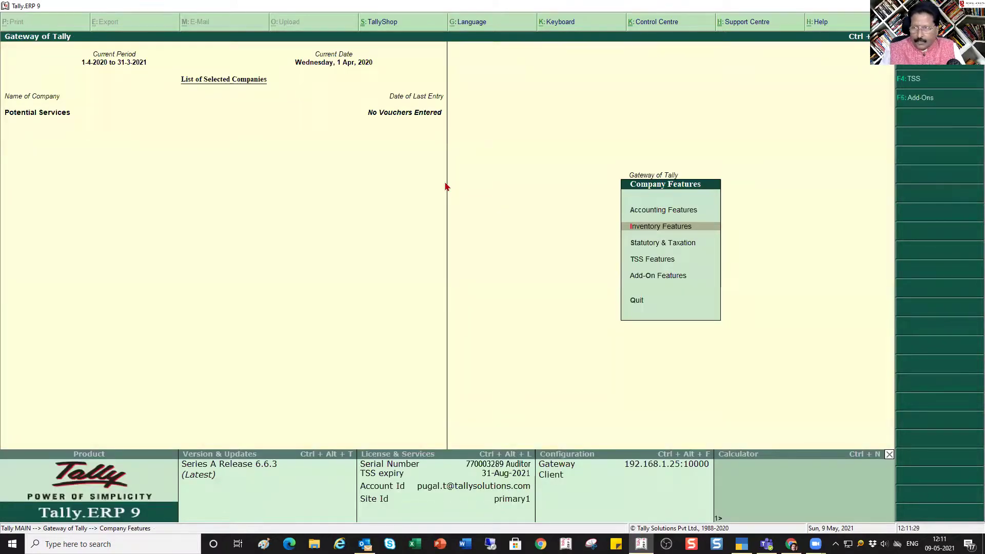
# Return to the Gateway of Tally and check the Inventory Info masters for the Godowns option
pyautogui.press('Escape')
pyautogui.press('Return')
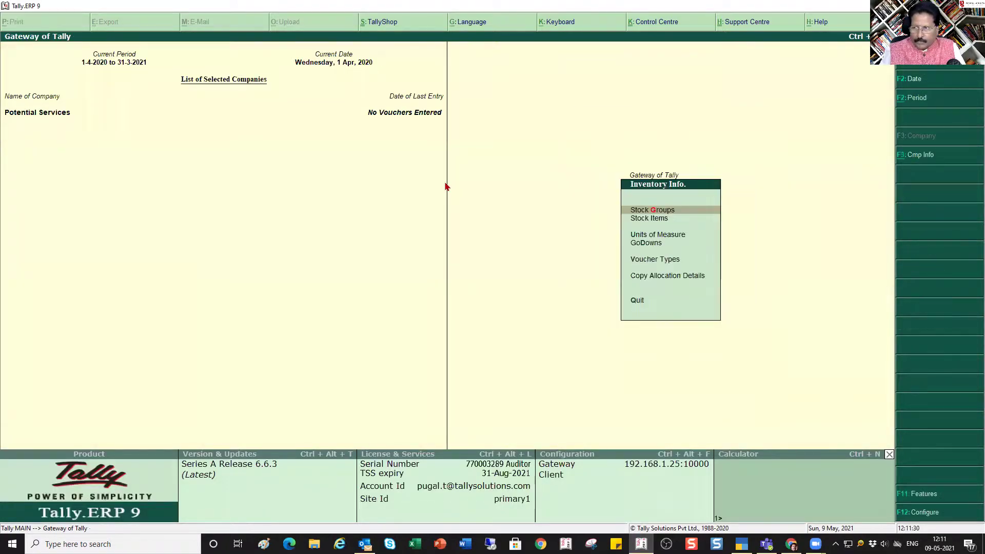
pyautogui.press('Down')
pyautogui.press('Down')
pyautogui.press('Down')
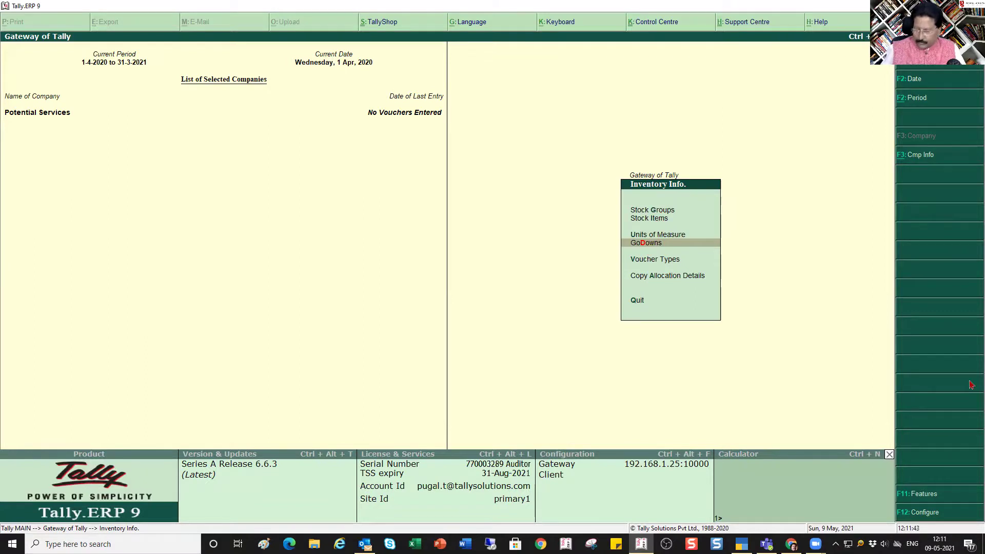
# Open the creation form for a single stock group from Inventory Info
pyautogui.press('Up')
pyautogui.press('Up')
pyautogui.press('Up')
pyautogui.press('Return')
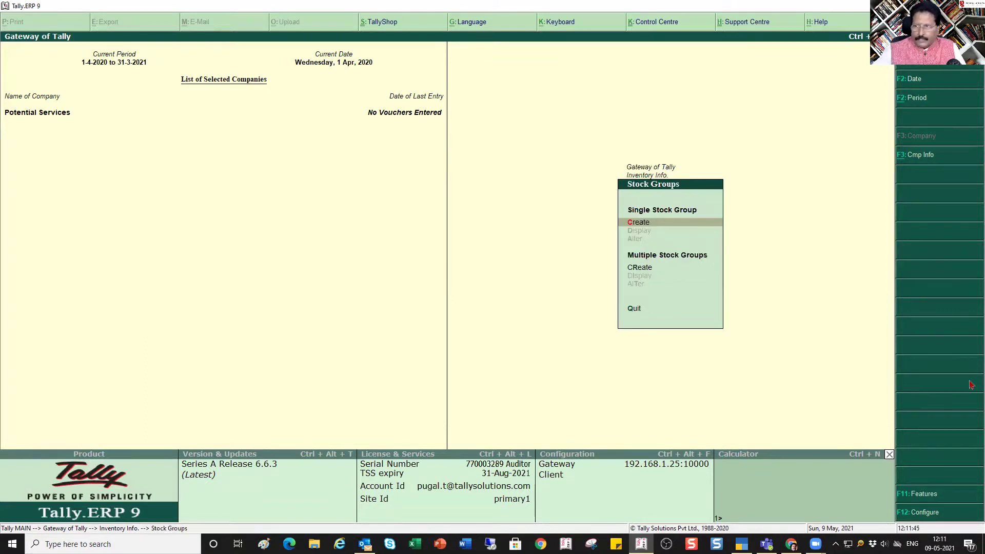
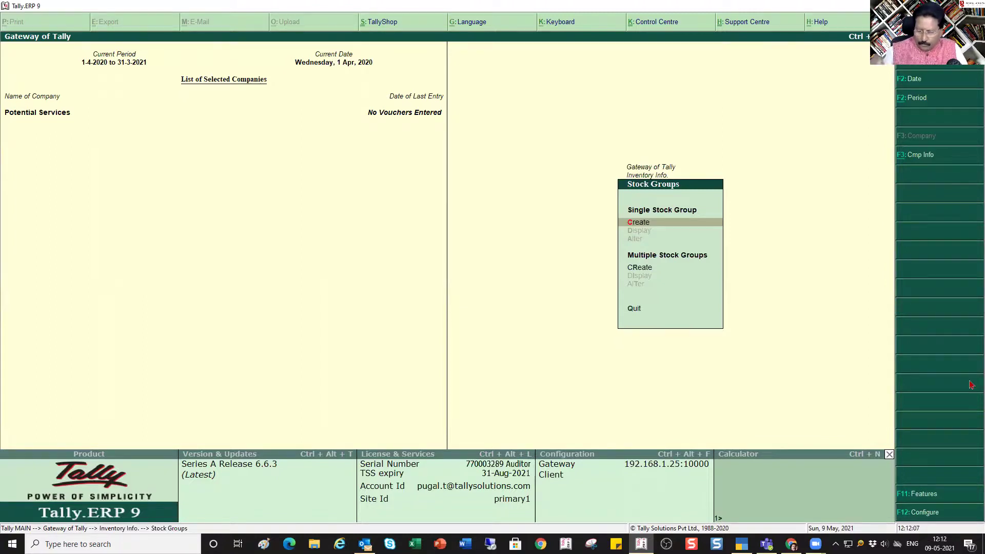
pyautogui.press('Return')
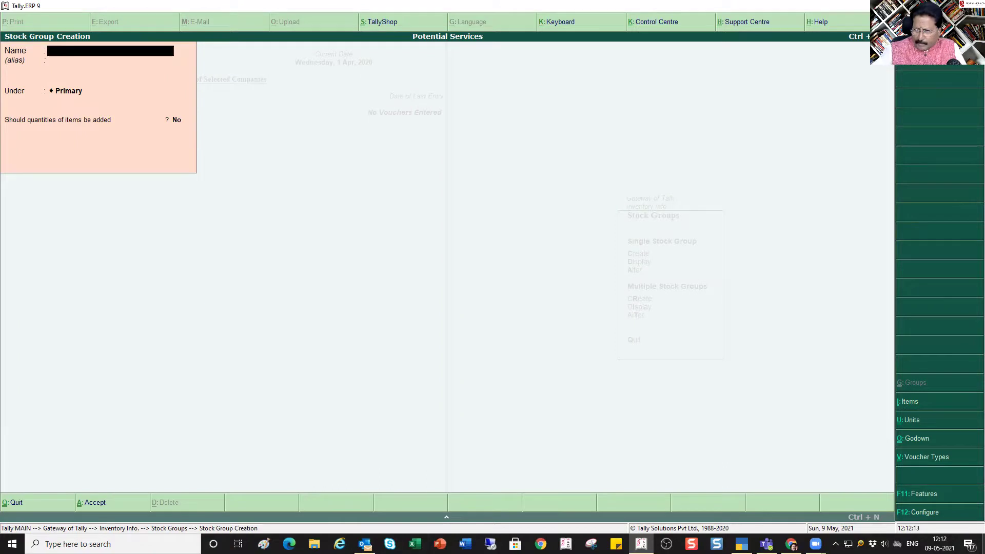
# Switch to TallyPrime and open the Stock Group creation form from the inventory masters
pyautogui.click(741, 544)
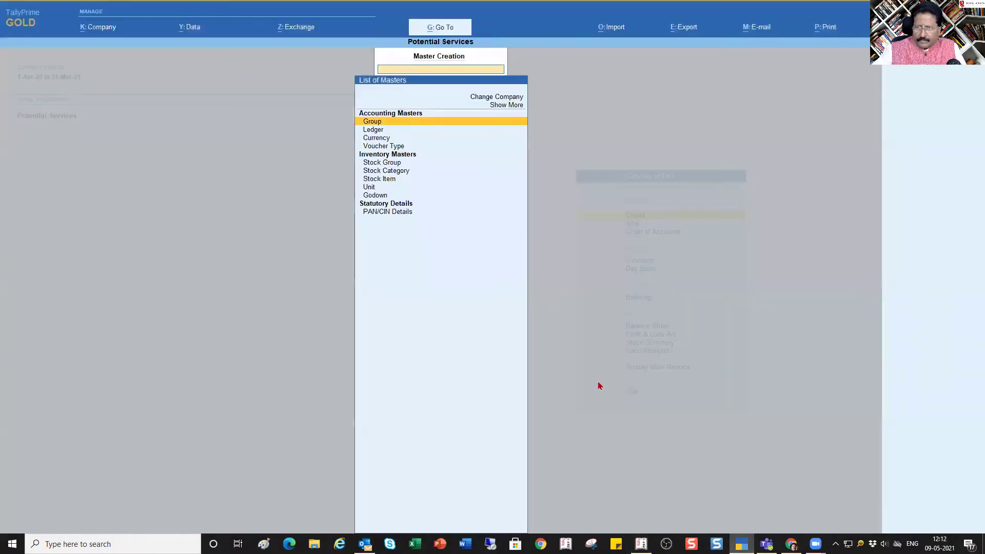
pyautogui.press('Down')
pyautogui.press('Down')
pyautogui.press('Down')
pyautogui.press('Down')
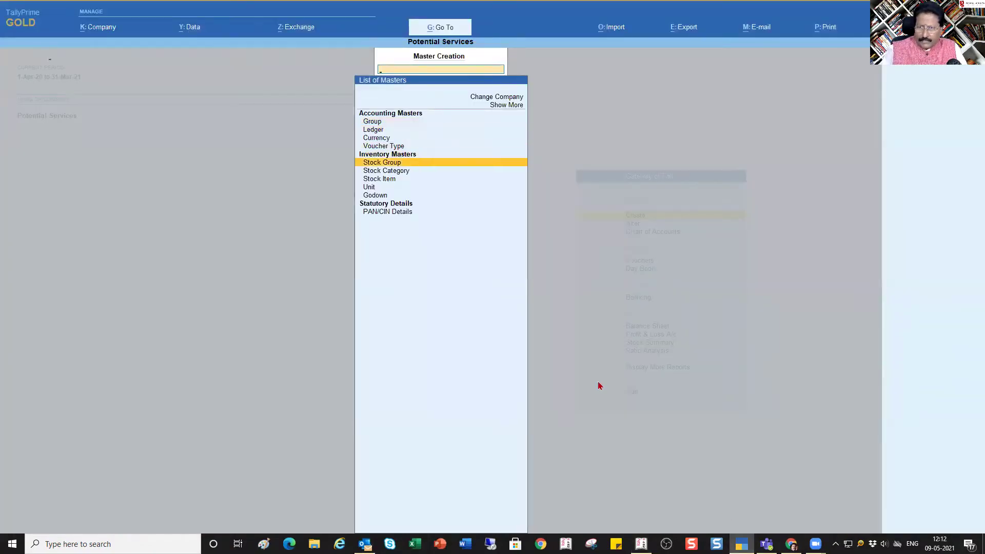
pyautogui.press('Return')
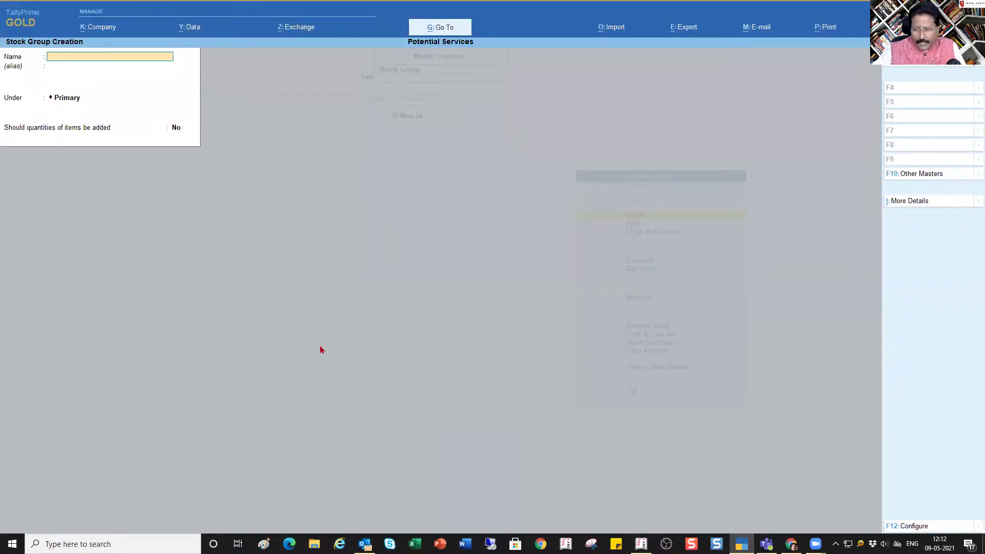
# Switch to Tally.ERP 9, go from stock group to stock item creation, name it Stock Item and advance to its parent group
pyautogui.click(642, 544)
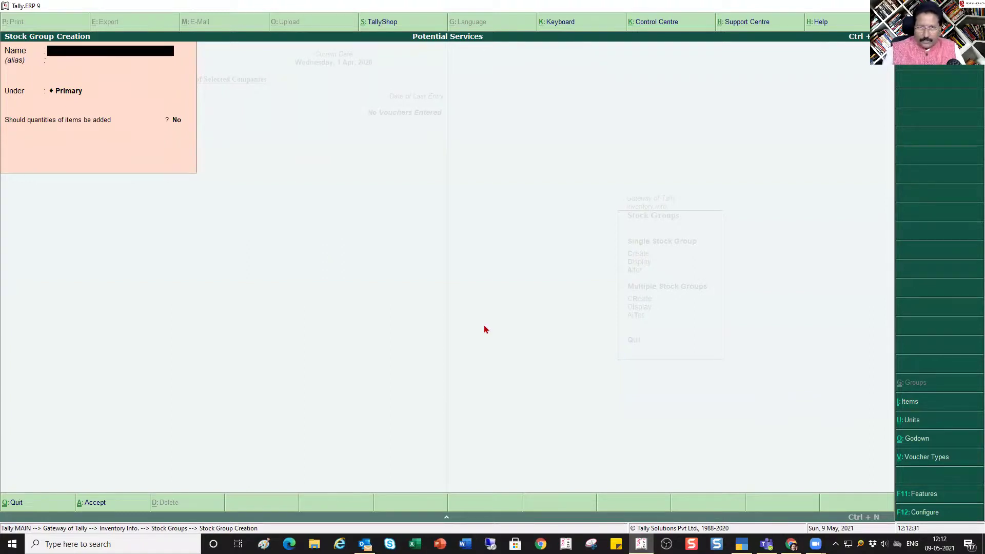
pyautogui.press('Escape')
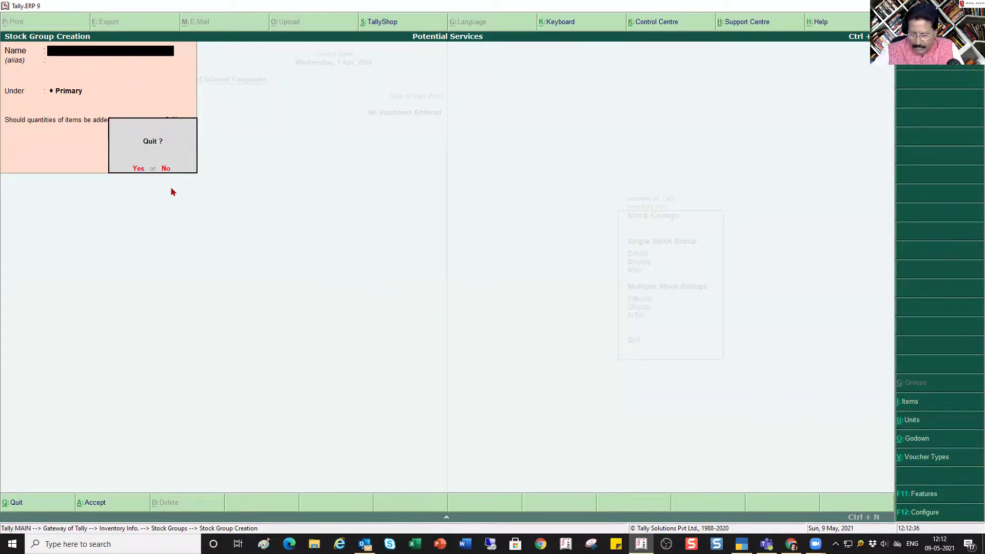
pyautogui.press('Escape')
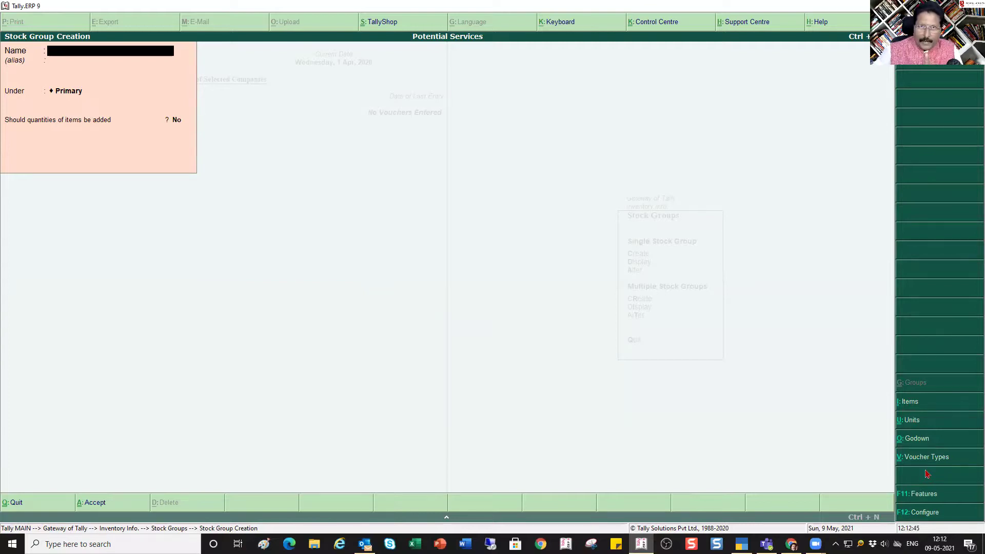
pyautogui.click(909, 402)
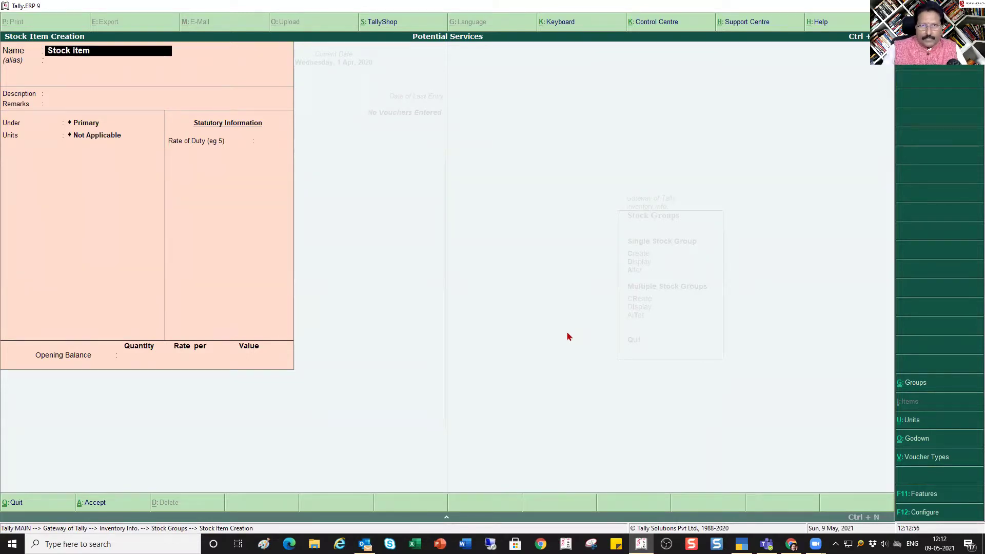
pyautogui.press('Return')
pyautogui.press('Return')
pyautogui.press('Return')
pyautogui.press('Return')
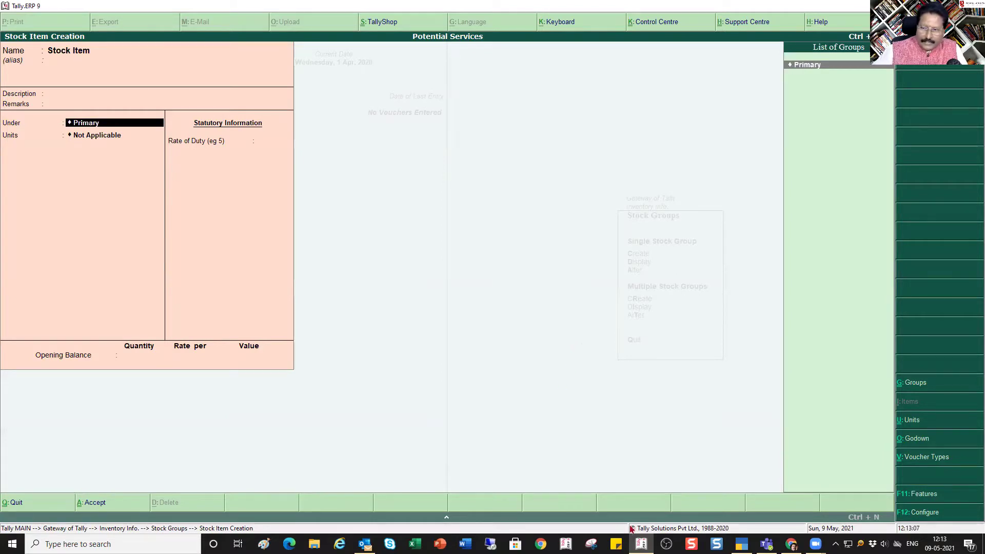
# Switch to TallyPrime, name the stock group Sdfsdf and highlight Create in the list of parent groups
pyautogui.click(742, 544)
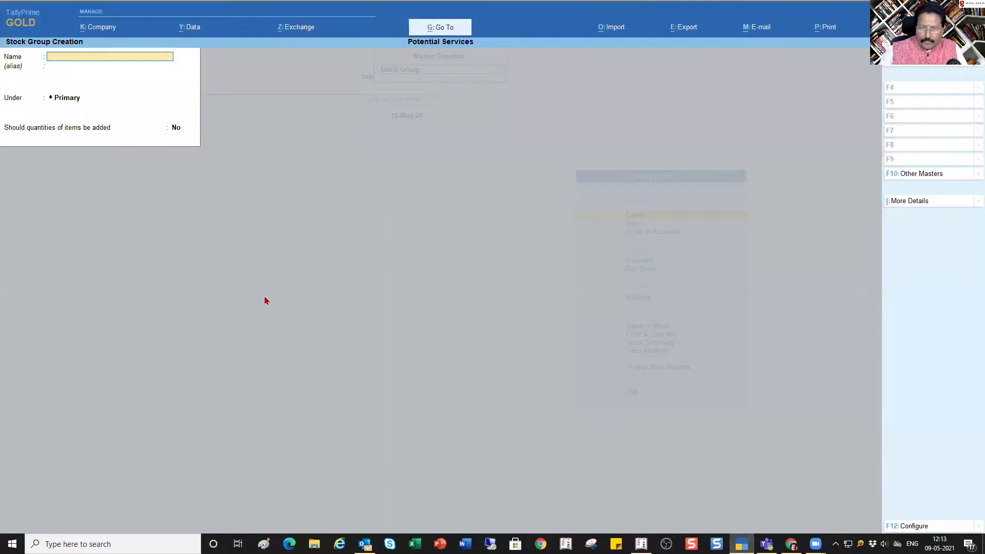
pyautogui.write('sdf')
pyautogui.press('Return')
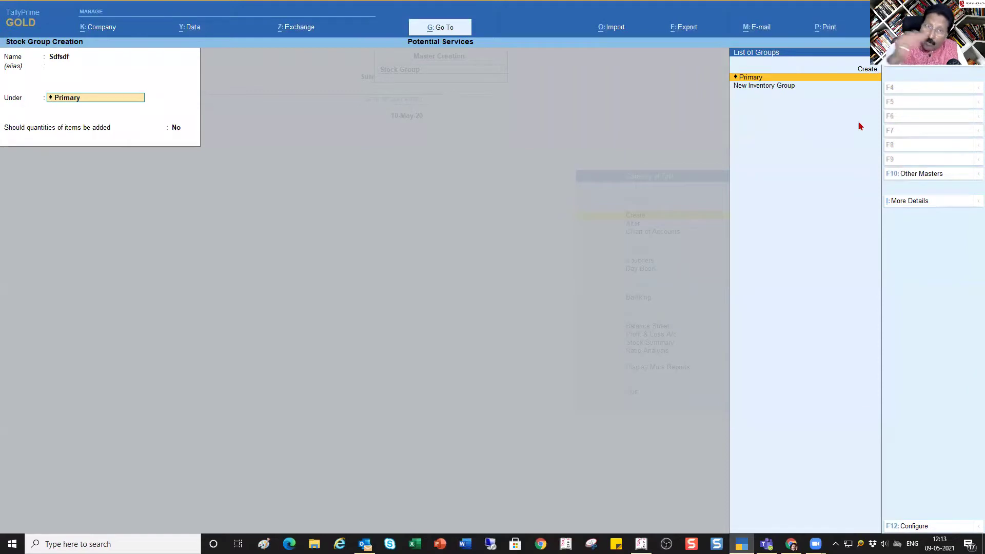
pyautogui.press('Up')
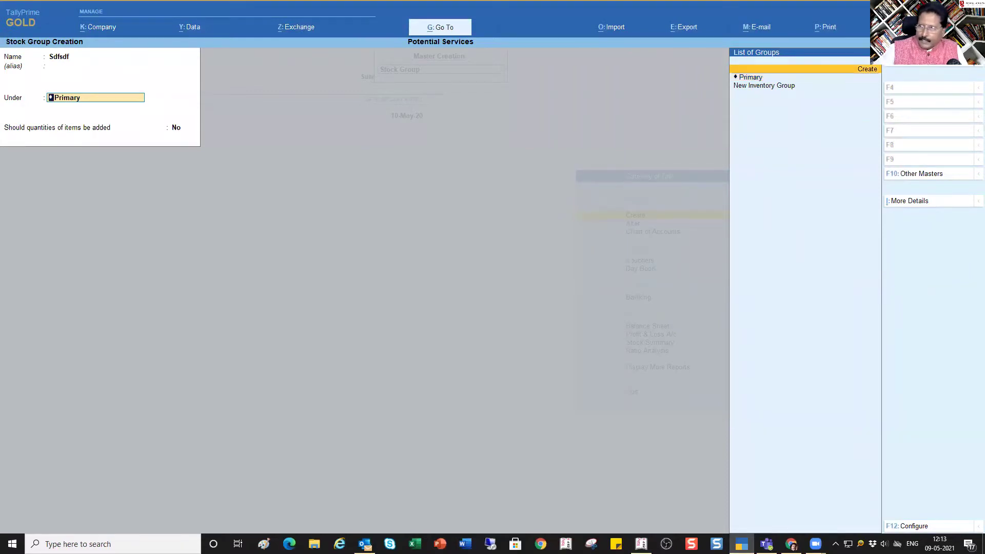
# Switch to Tally.ERP 9 and create New Stock Group under Primary from within the stock item form, then return to the item's parent group
pyautogui.click(641, 544)
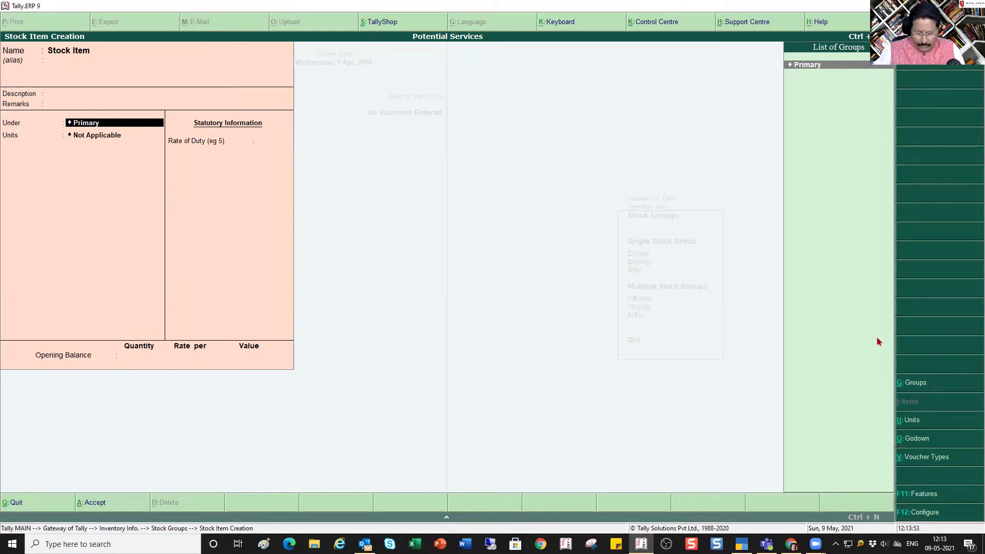
pyautogui.hotkey('alt', 'c')
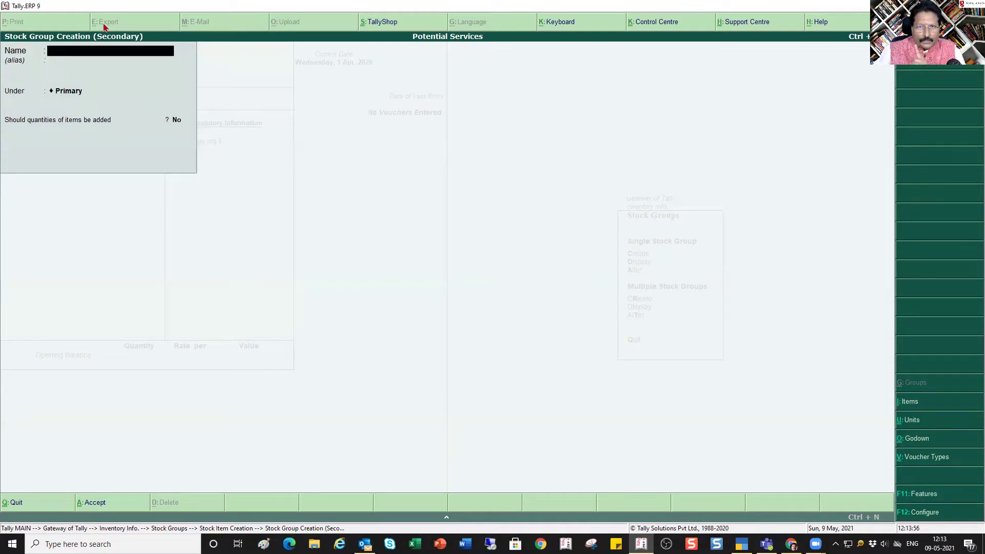
pyautogui.write('New Stock Group')
pyautogui.press('Return')
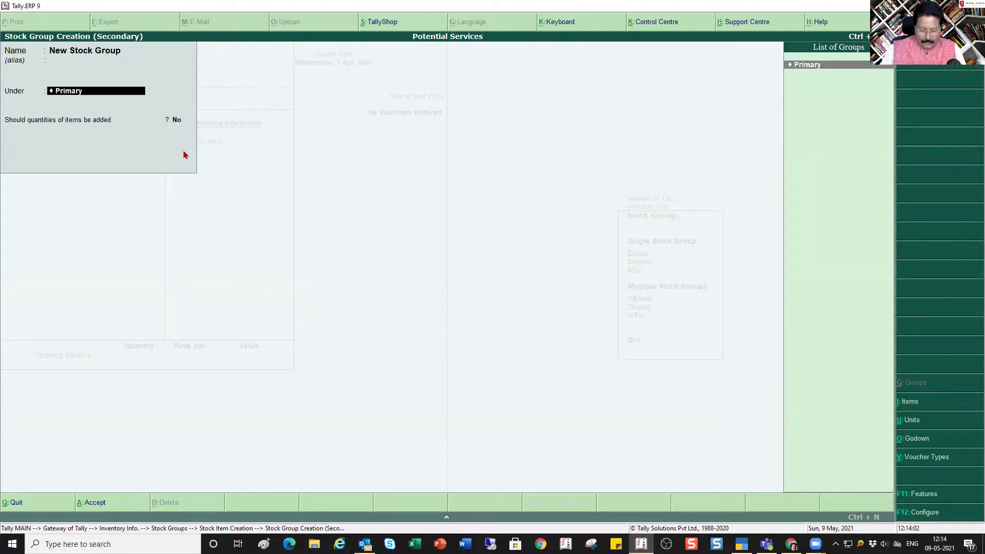
pyautogui.hotkey('ctrl', 'a')
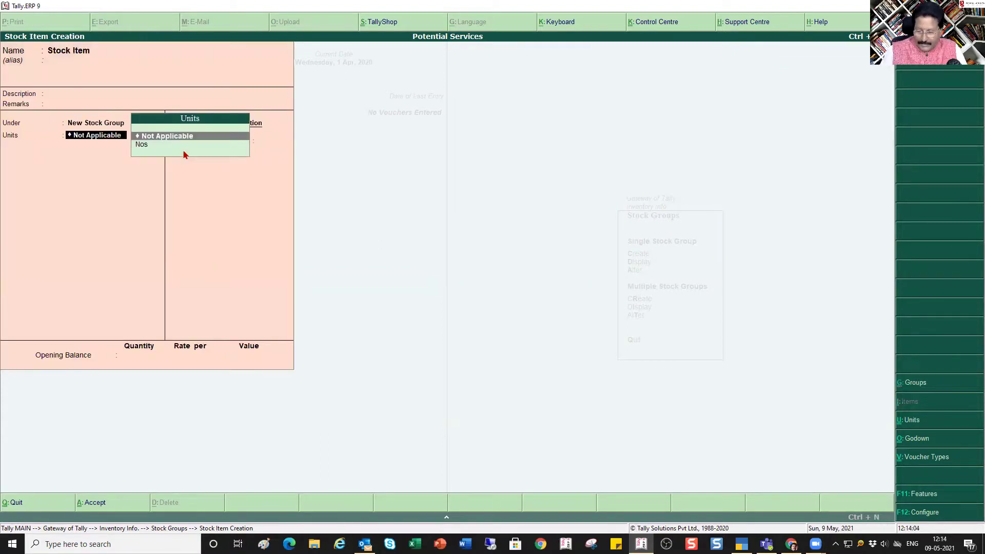
pyautogui.press('BackSpace')
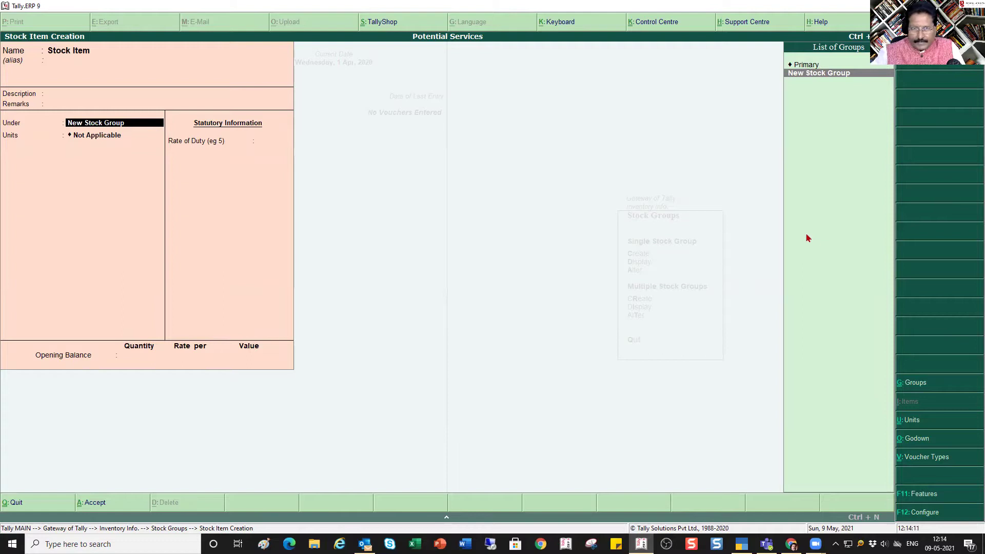
# Place the stock item under New Stock Group, then switch to TallyPrime and discard the unfinished stock group
pyautogui.press('Return')
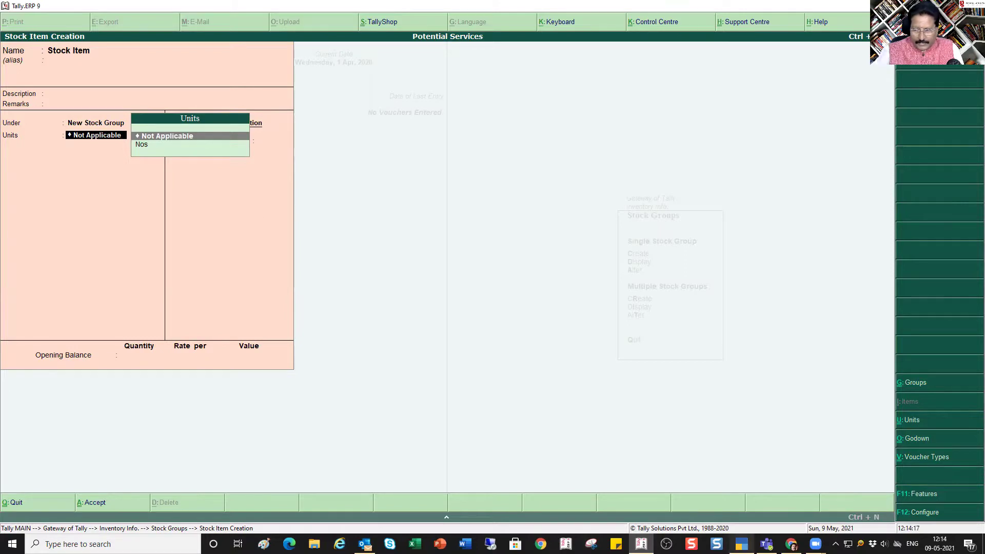
pyautogui.hotkey('alt', 'Tab')
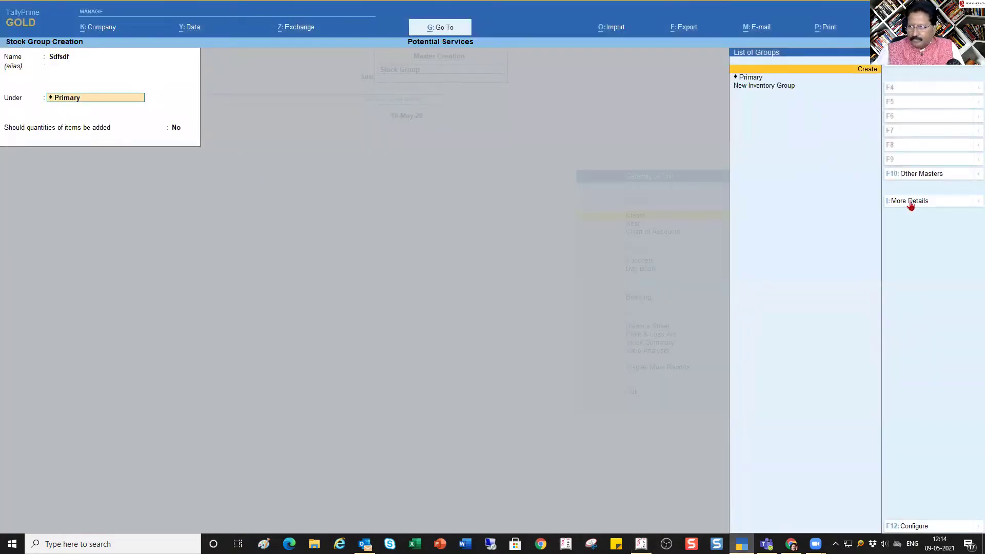
pyautogui.click(923, 175)
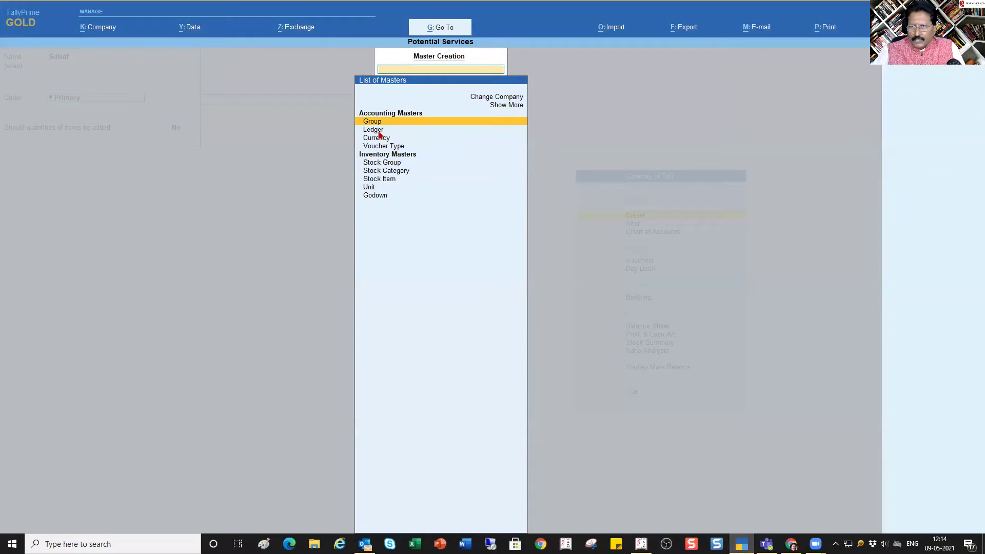
pyautogui.press('Escape')
pyautogui.press('Escape')
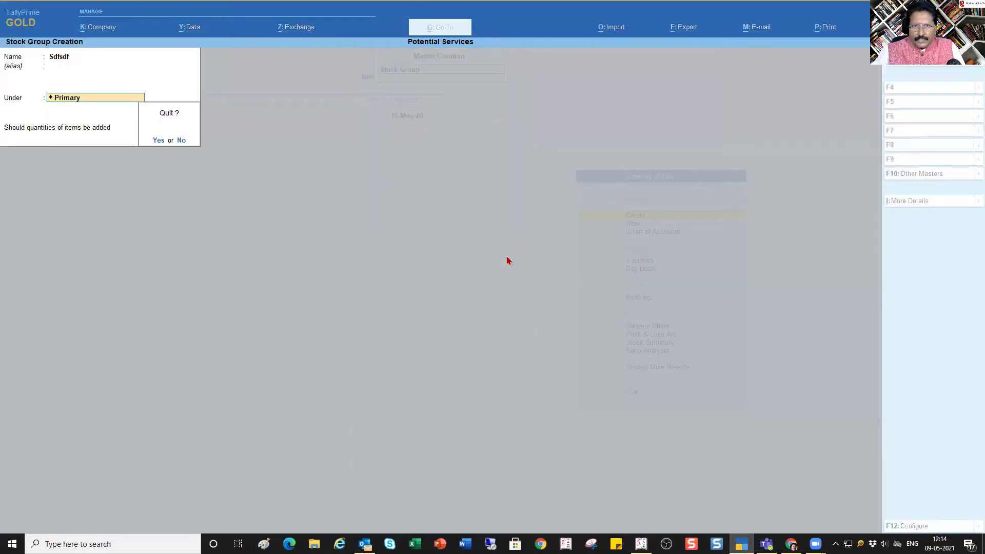
pyautogui.press('y')
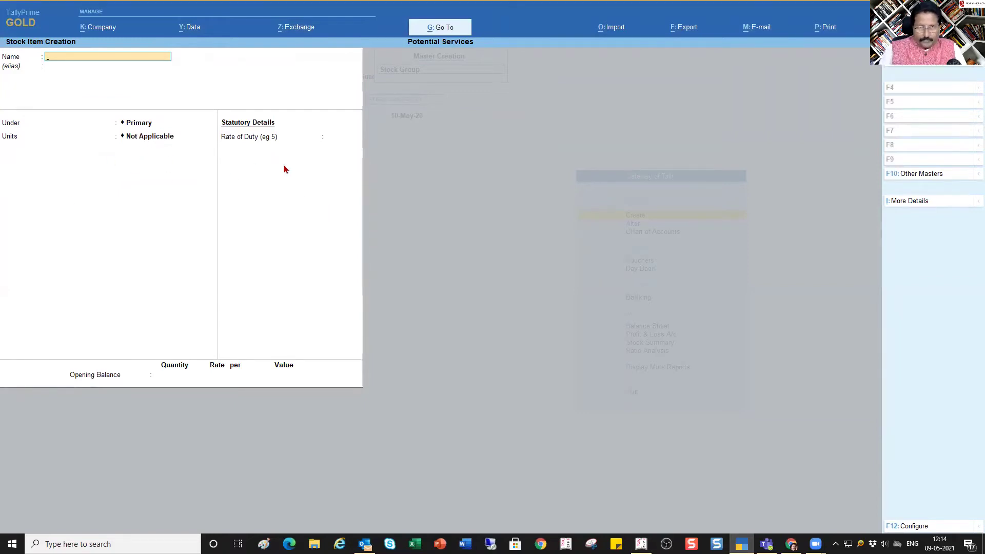
# Start a stock item named Stk under Primary in TallyPrime and advance to its choice of units
pyautogui.press('Return')
pyautogui.press('Return')
pyautogui.press('Return')
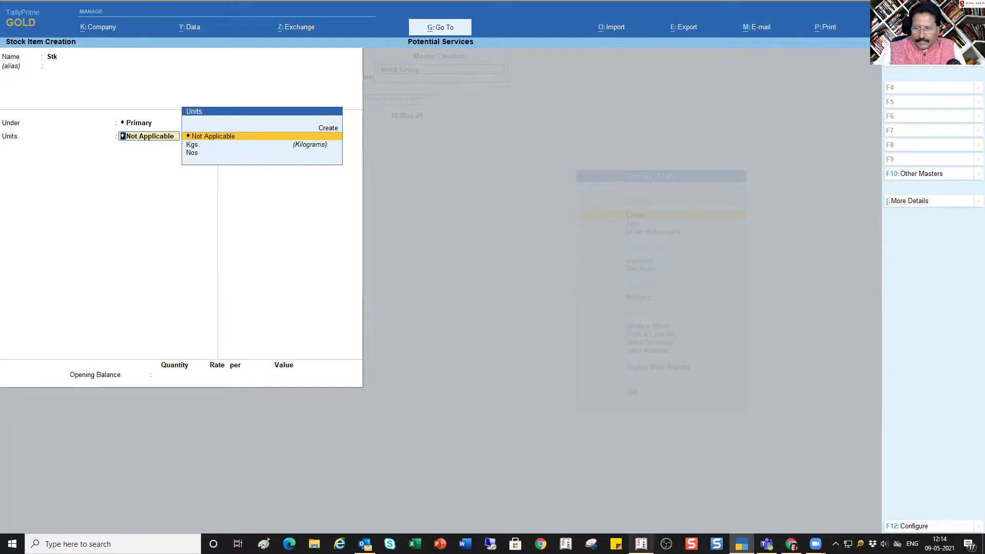
# Switch to Tally.ERP 9, create the simple unit kgs. (Kilograms) with 3 decimal places from the stock item form, and assign it to the item
pyautogui.click(641, 544)
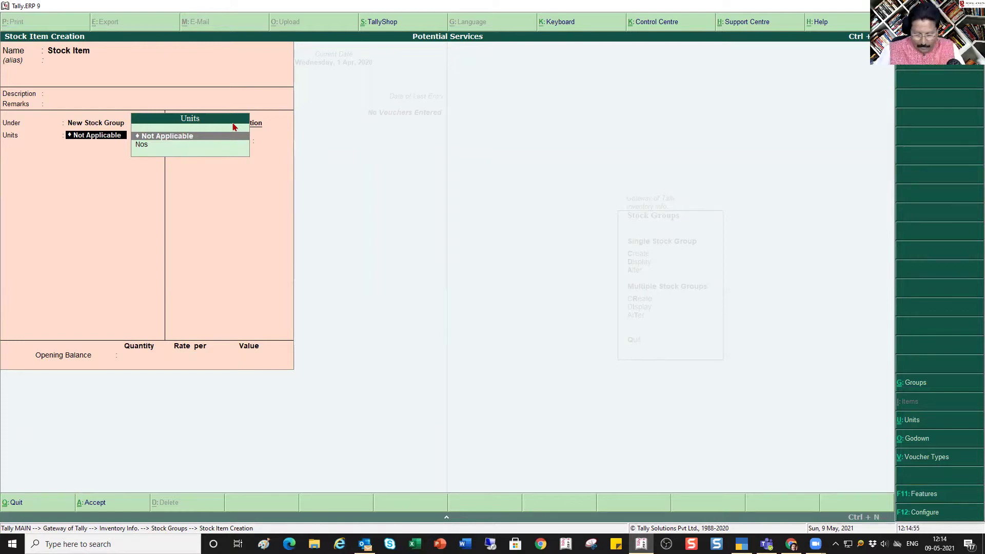
pyautogui.hotkey('alt', 'c')
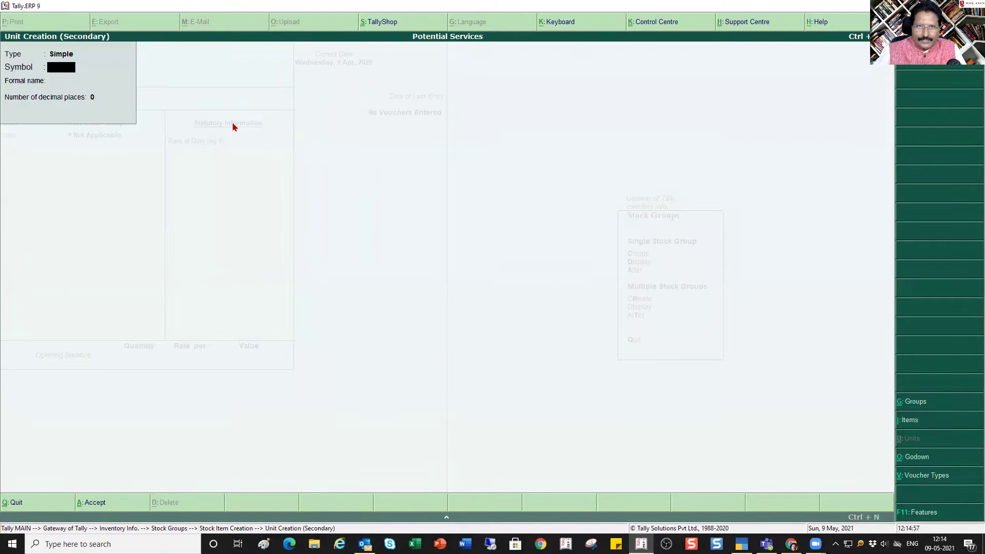
pyautogui.write('kgs.')
pyautogui.press('Return')
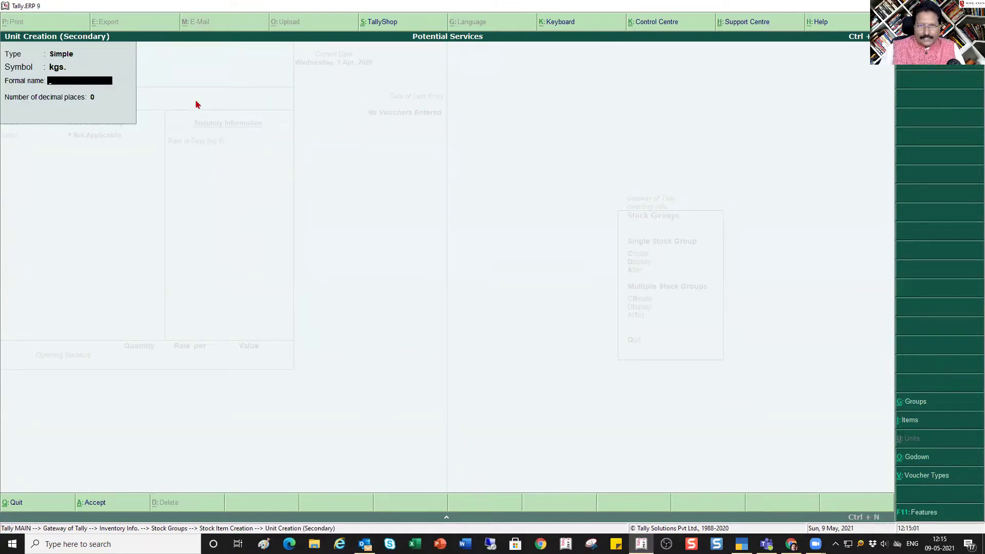
pyautogui.write('Kilograms')
pyautogui.press('Return')
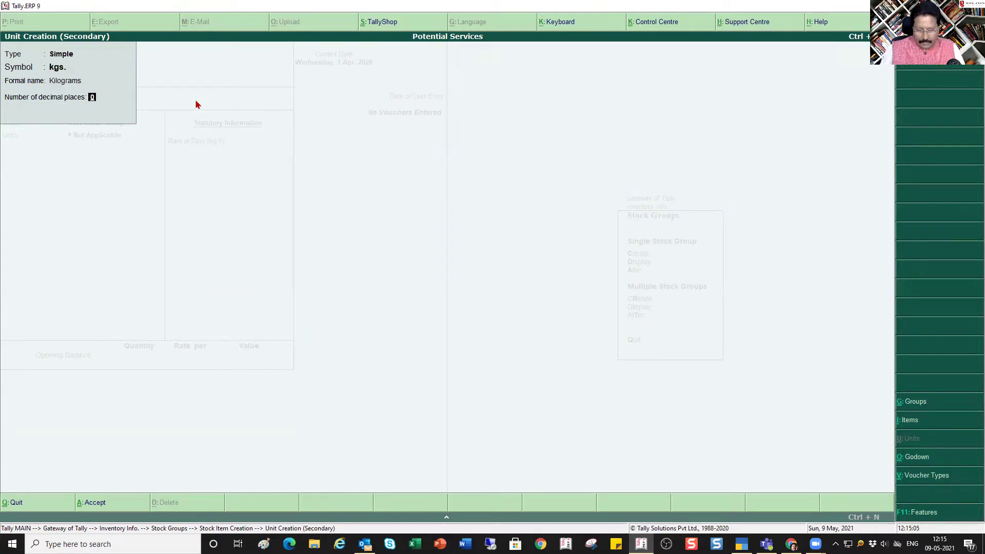
pyautogui.write('3')
pyautogui.press('Return')
pyautogui.press('Return')
pyautogui.press('Return')
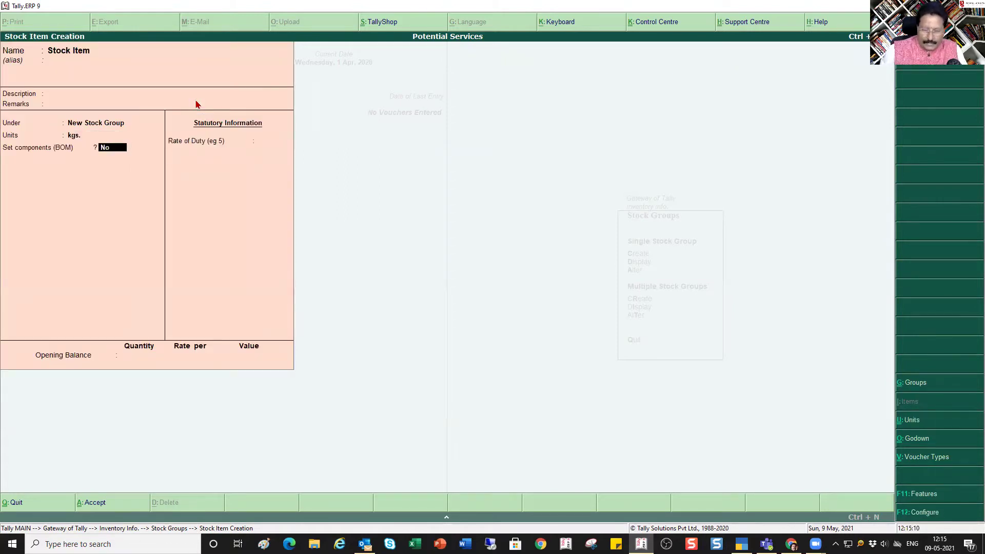
pyautogui.press('BackSpace')
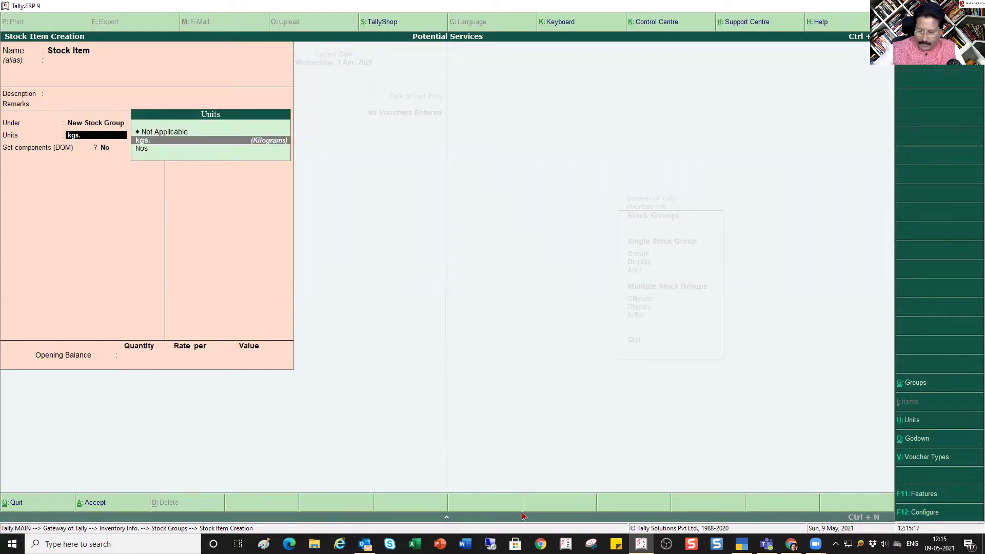
pyautogui.press('Return')
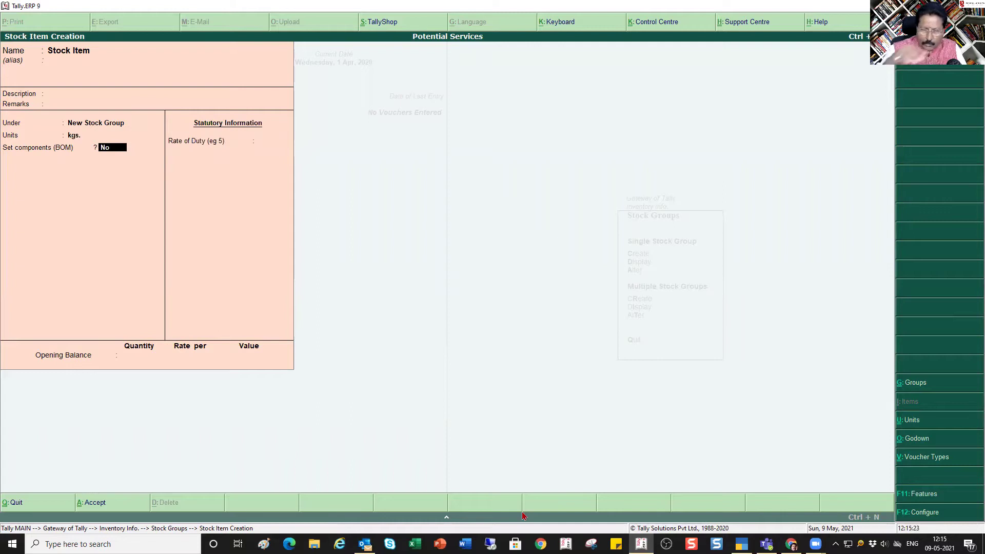
# Disable component list details (Bill of Materials) in the master configuration and save the stock item
pyautogui.press('F12')
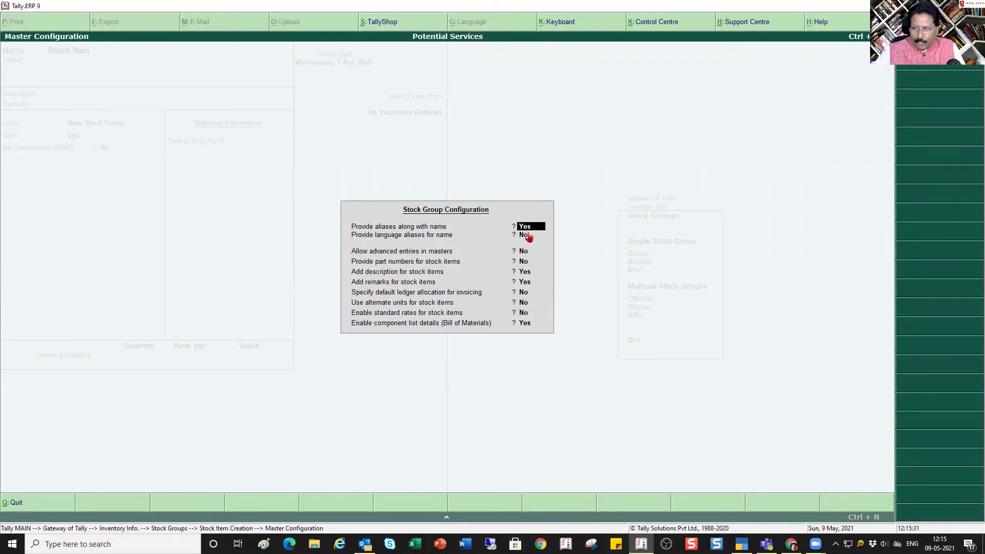
pyautogui.click(528, 323)
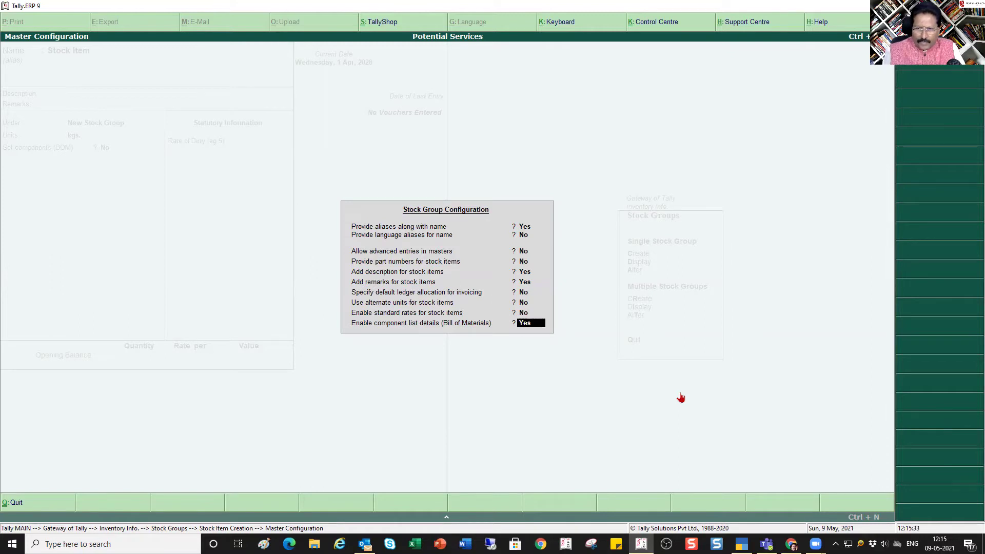
pyautogui.press('Return')
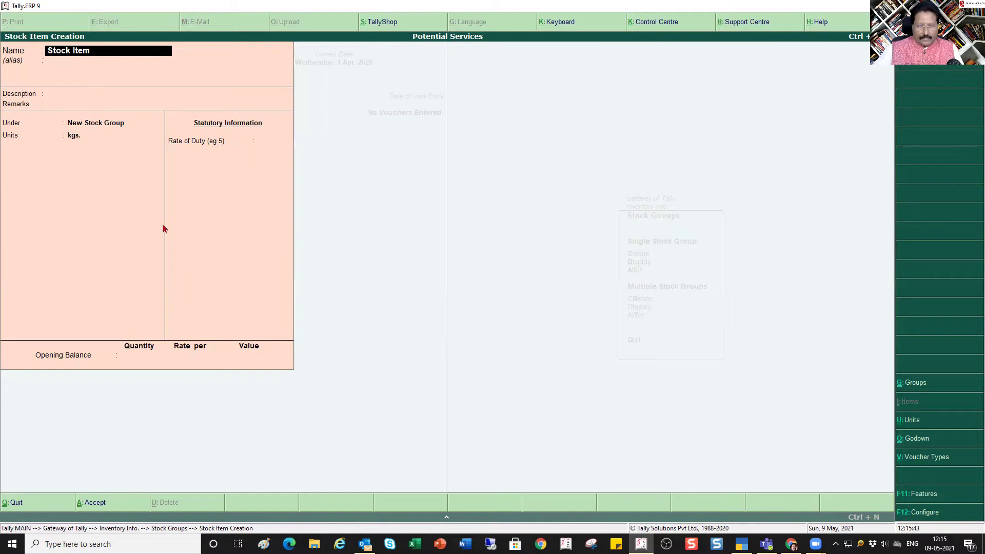
pyautogui.hotkey('ctrl', 'a')
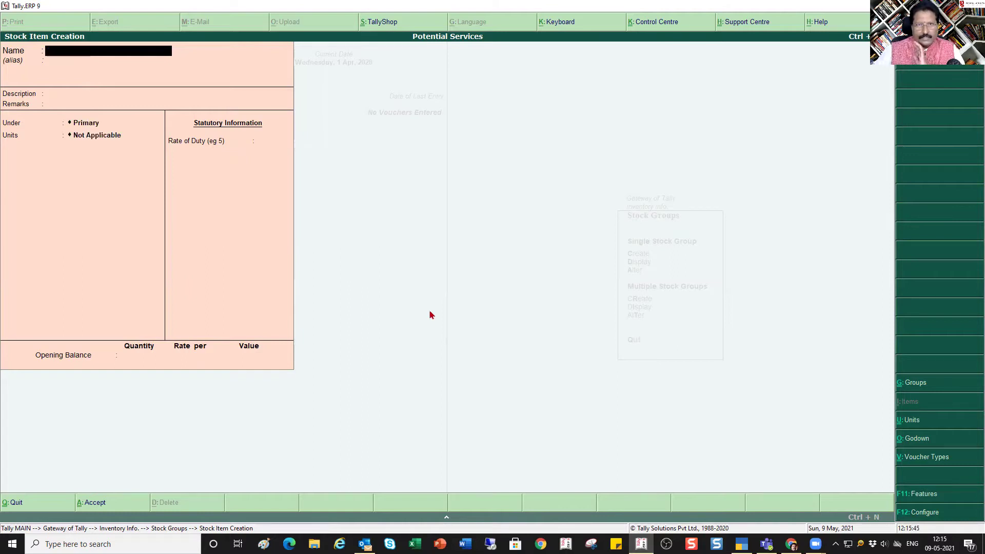
# Leave stock item creation, view the Unit Creation form under Units of Measure, and close it
pyautogui.press('Escape')
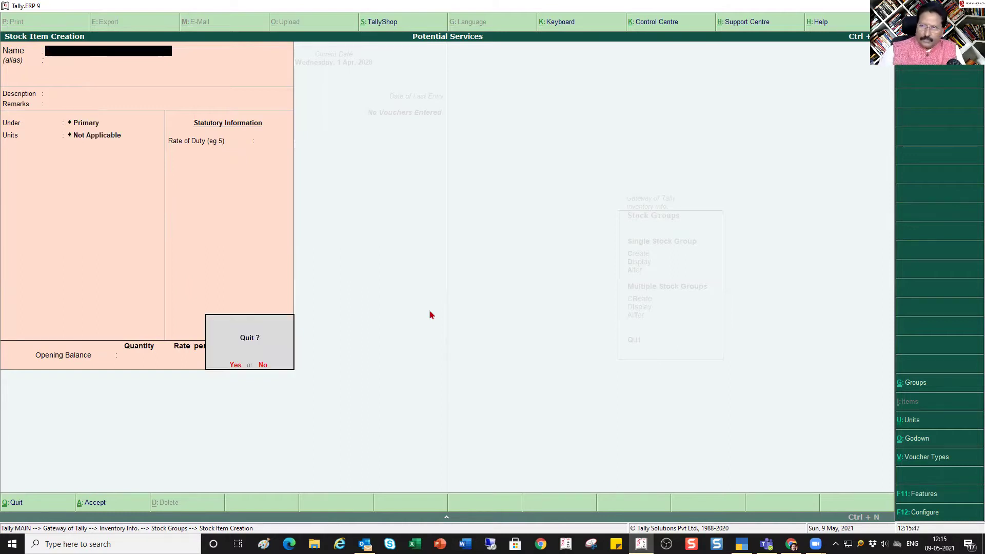
pyautogui.press('y')
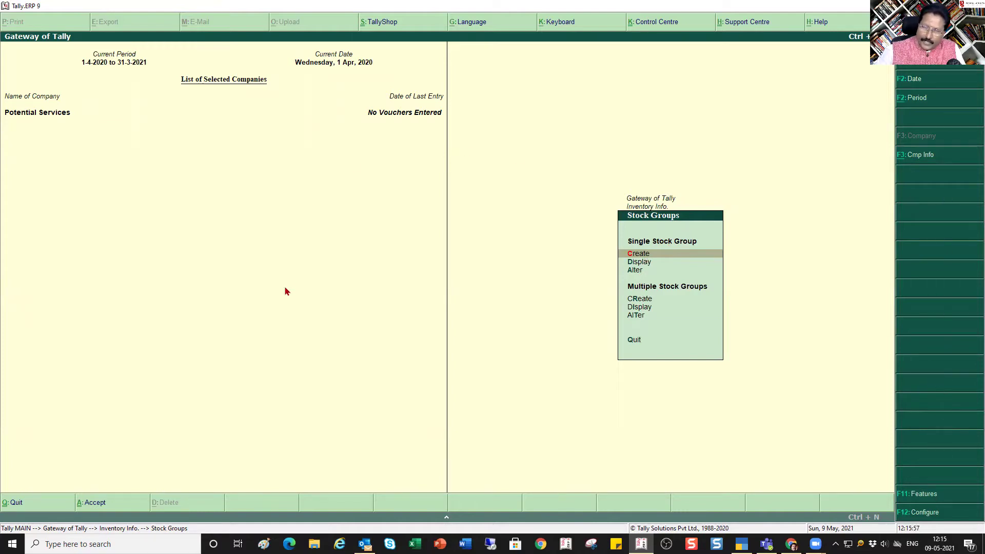
pyautogui.press('Escape')
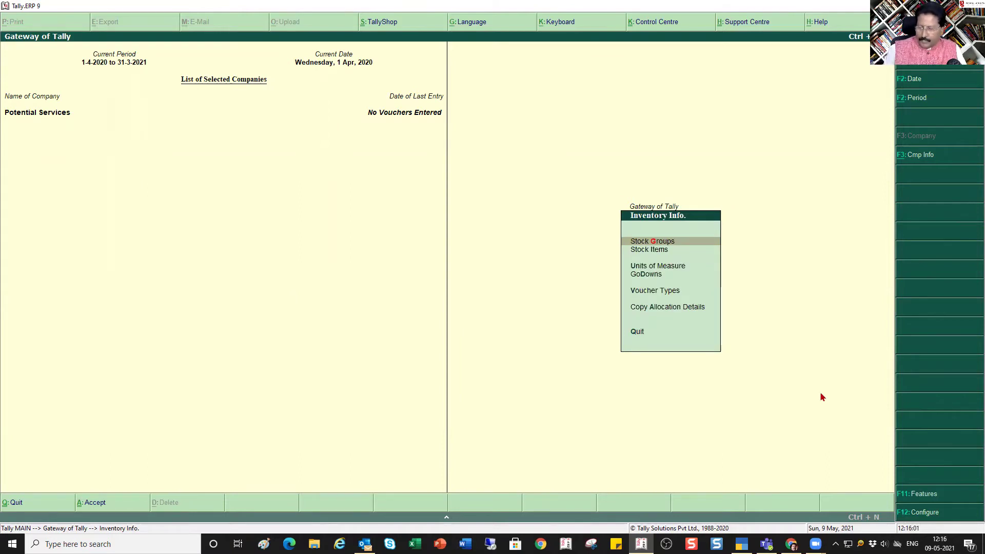
pyautogui.press('Down')
pyautogui.press('Down')
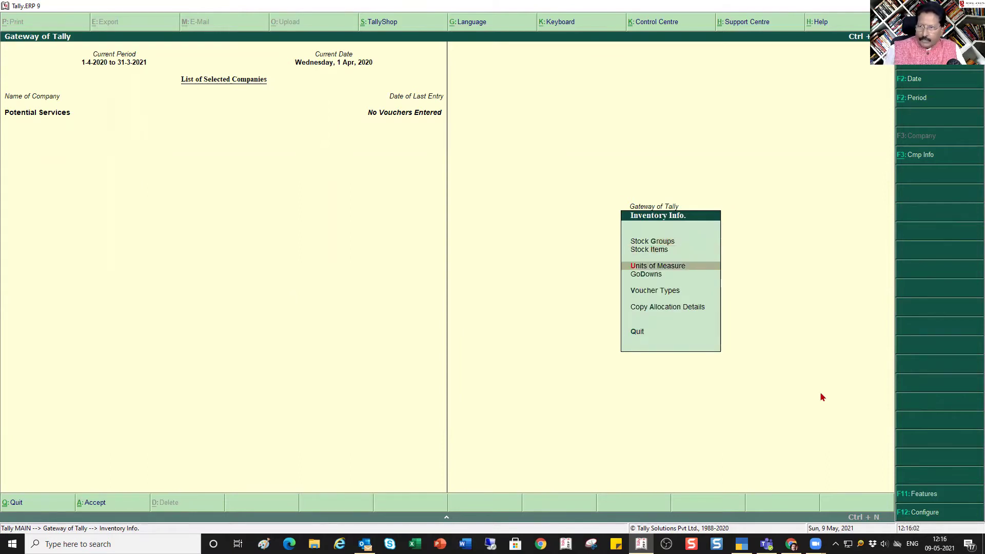
pyautogui.press('Return')
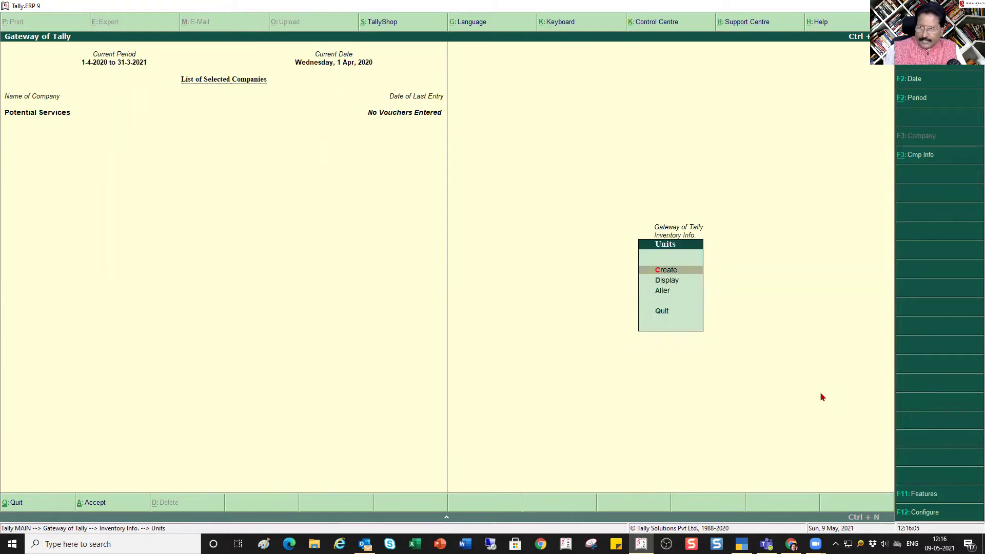
pyautogui.press('Return')
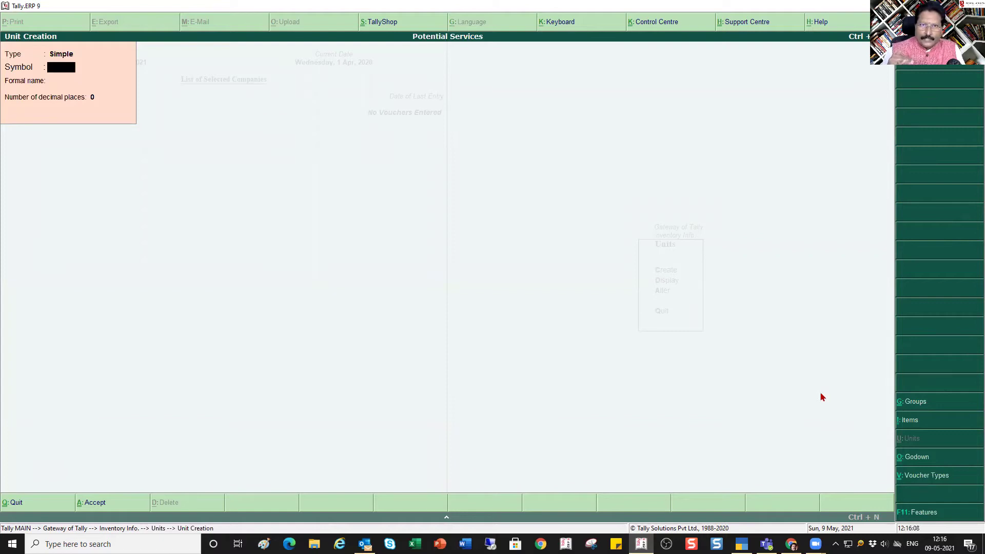
pyautogui.press('Escape')
pyautogui.press('Return')
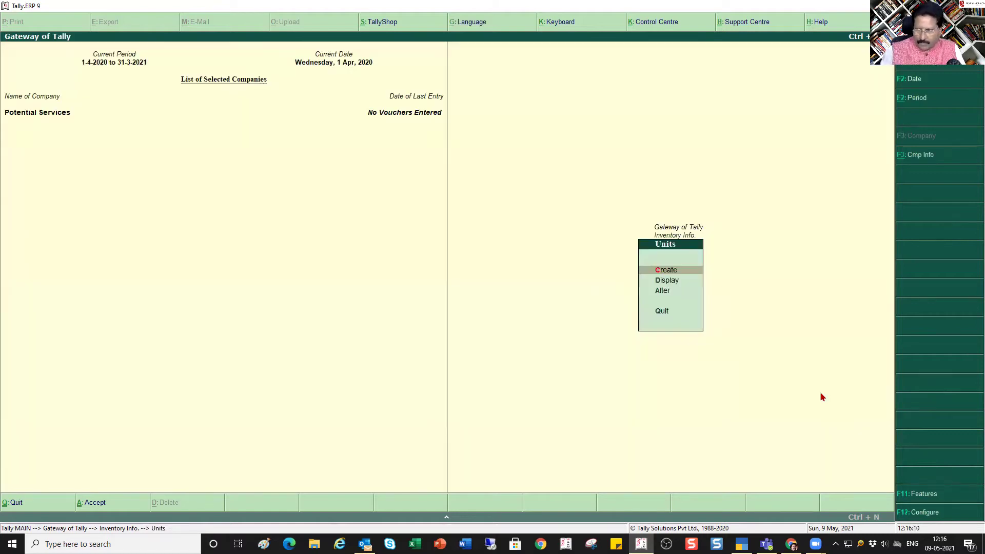
# Open the single Stock Item creation form from the inventory masters
pyautogui.press('Escape')
pyautogui.press('Up')
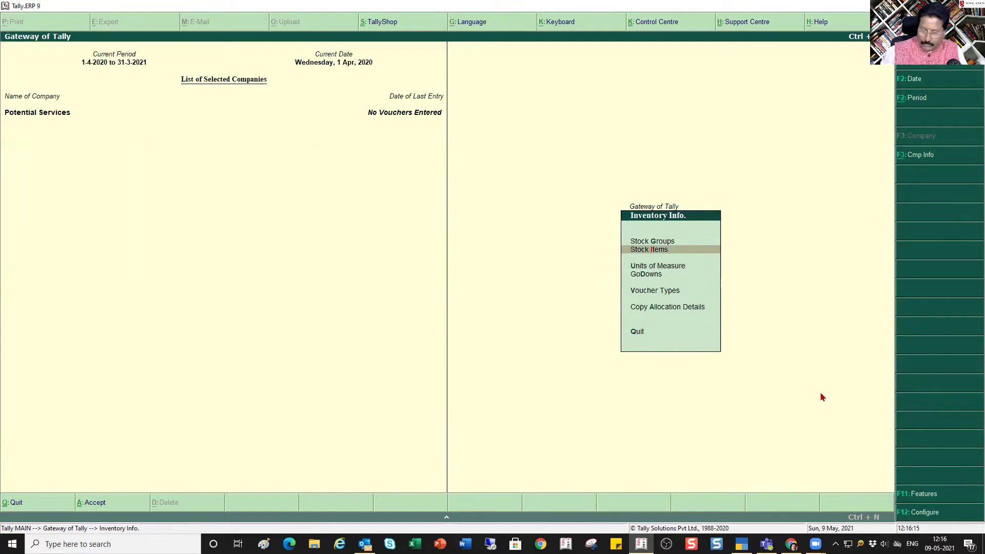
pyautogui.press('Return')
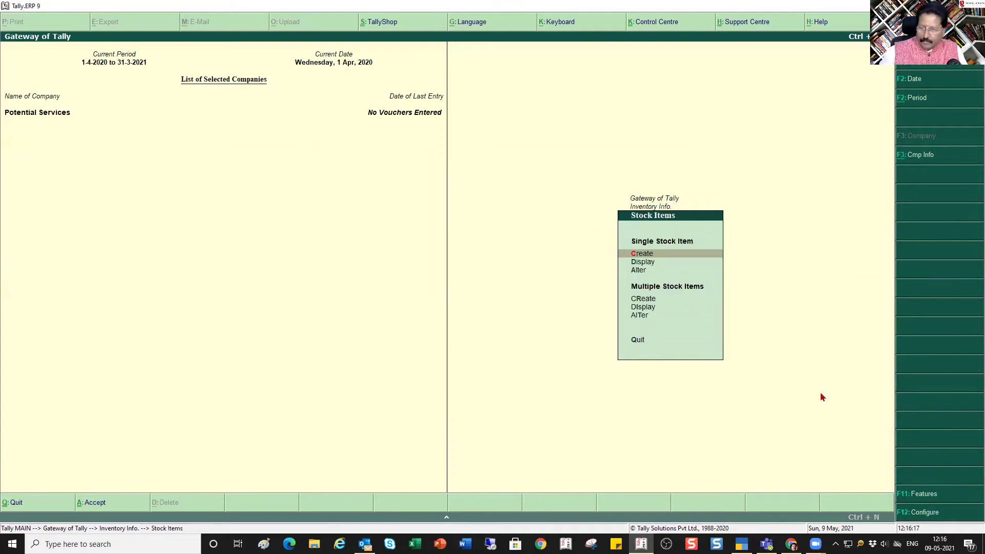
pyautogui.press('Return')
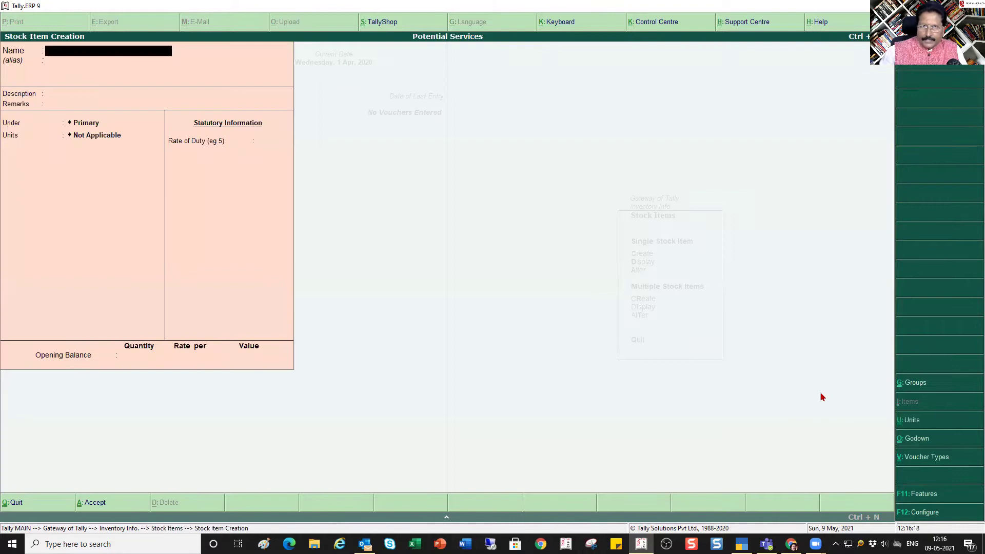